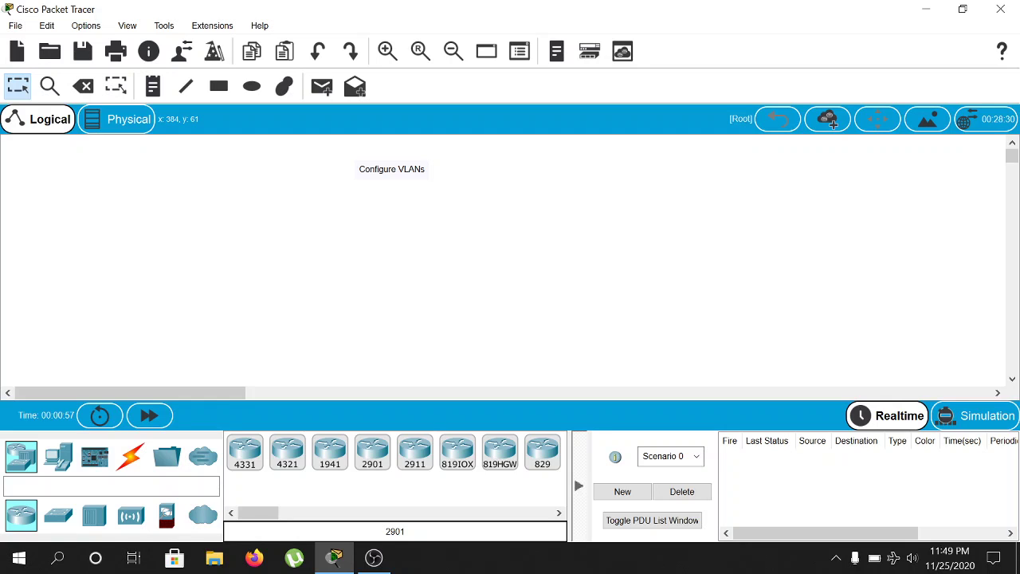
Place a 2950-24 switch in the workspace just beneath the Configure VLANs label and adjust its position
left_click(58, 515)
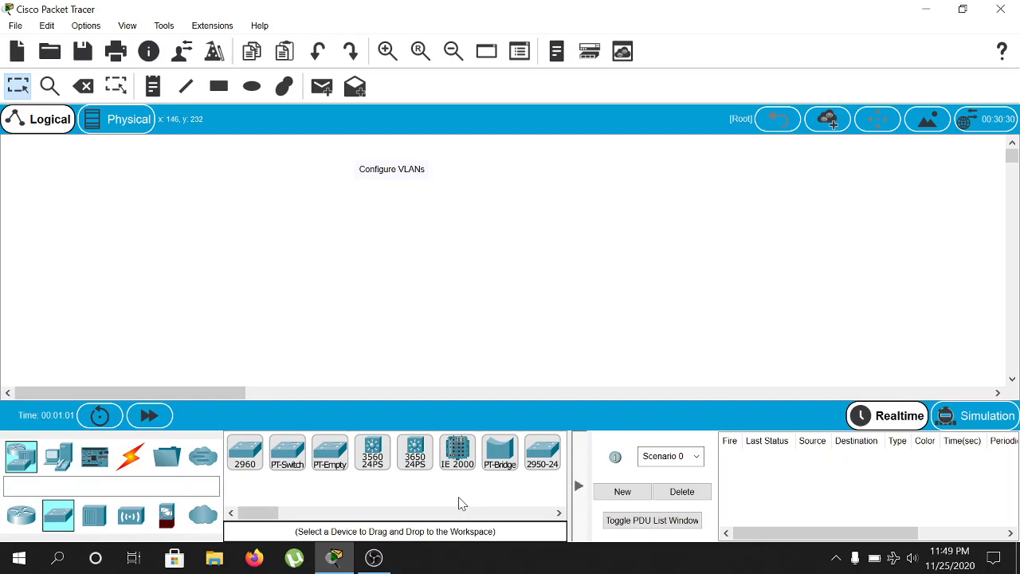
left_click_drag(542, 456, 393, 240)
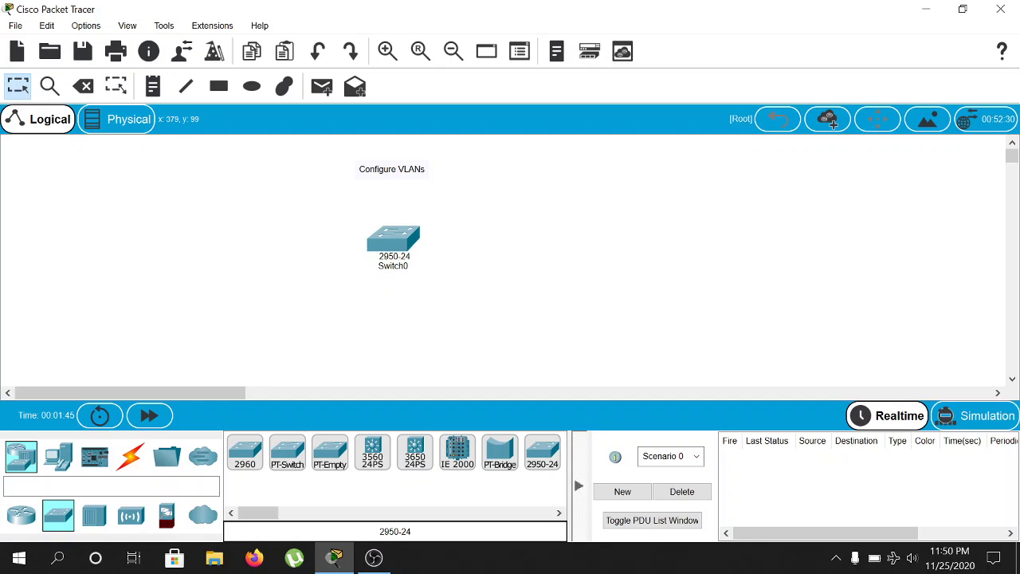
left_click_drag(393, 238, 388, 223)
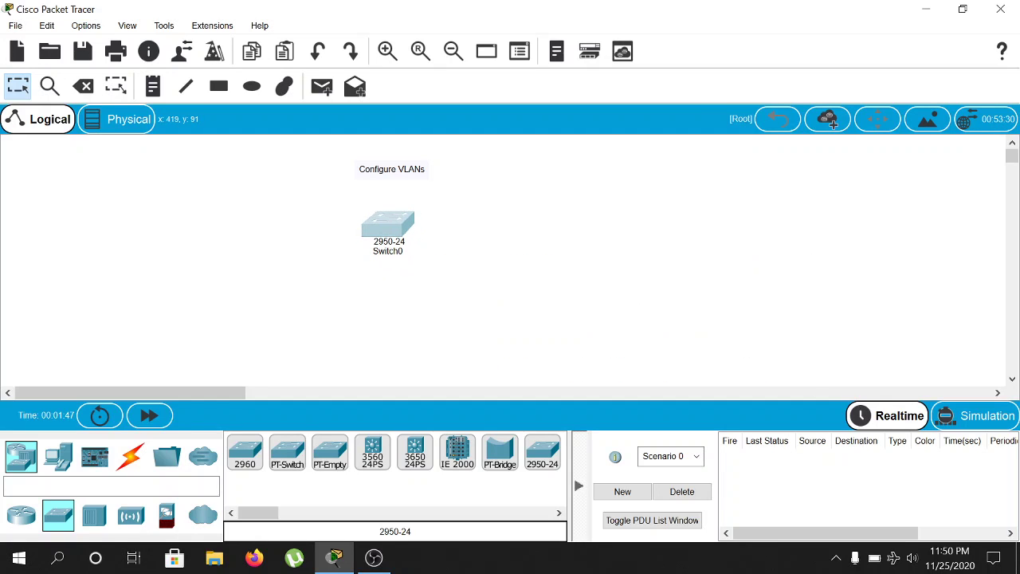
left_click(434, 229)
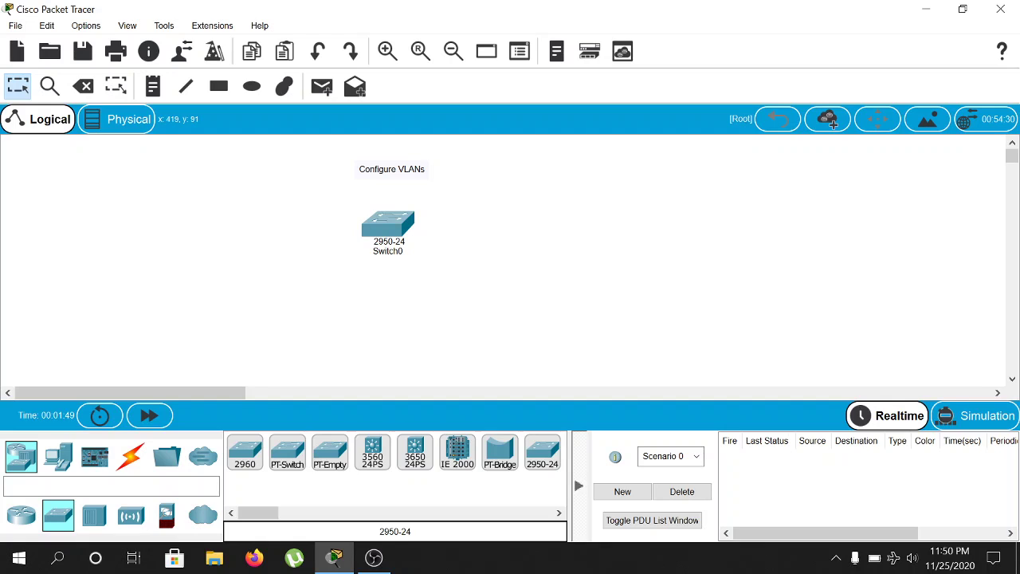
left_click(389, 219)
left_click_drag(392, 220, 398, 221)
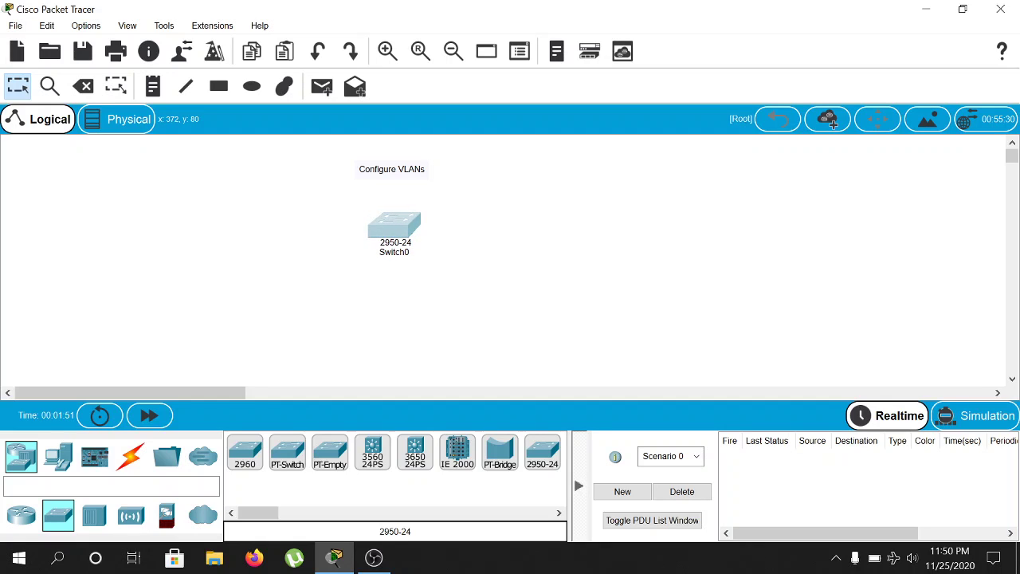
left_click(461, 226)
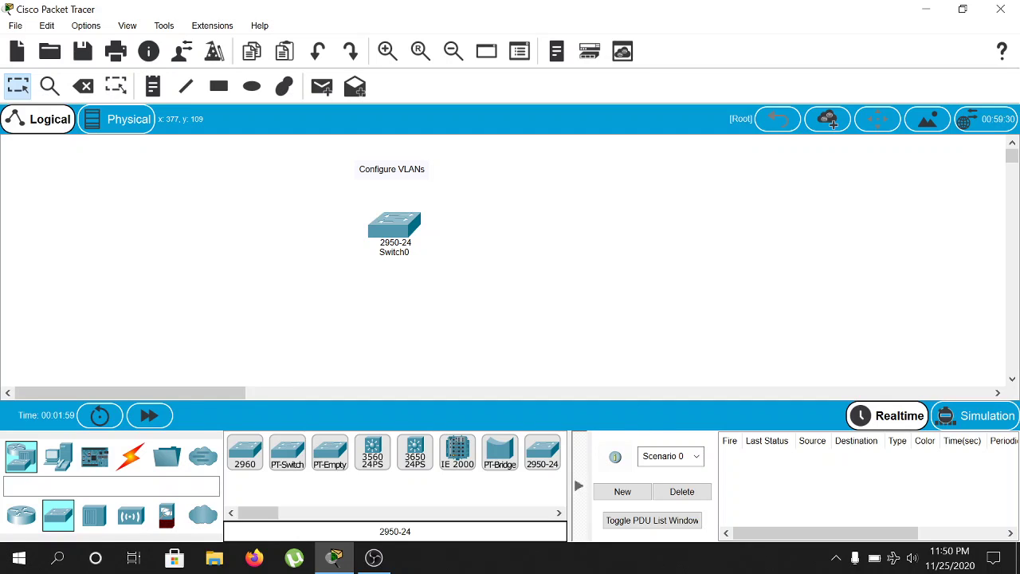
Rename the switch as DCCN and shift it slightly toward the left
left_click(394, 252)
left_click_drag(399, 254, 372, 253)
left_click(400, 254)
key("BackSpace")
key("BackSpace")
key("BackSpace")
key("BackSpace")
key("BackSpace")
key("BackSpace")
key("BackSpace")
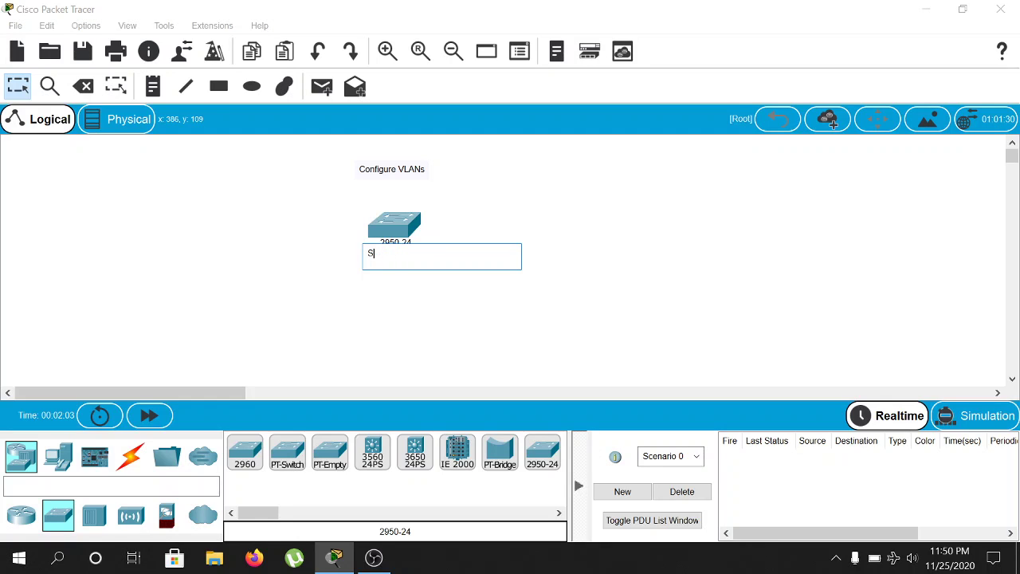
type("DCCN")
key("Return")
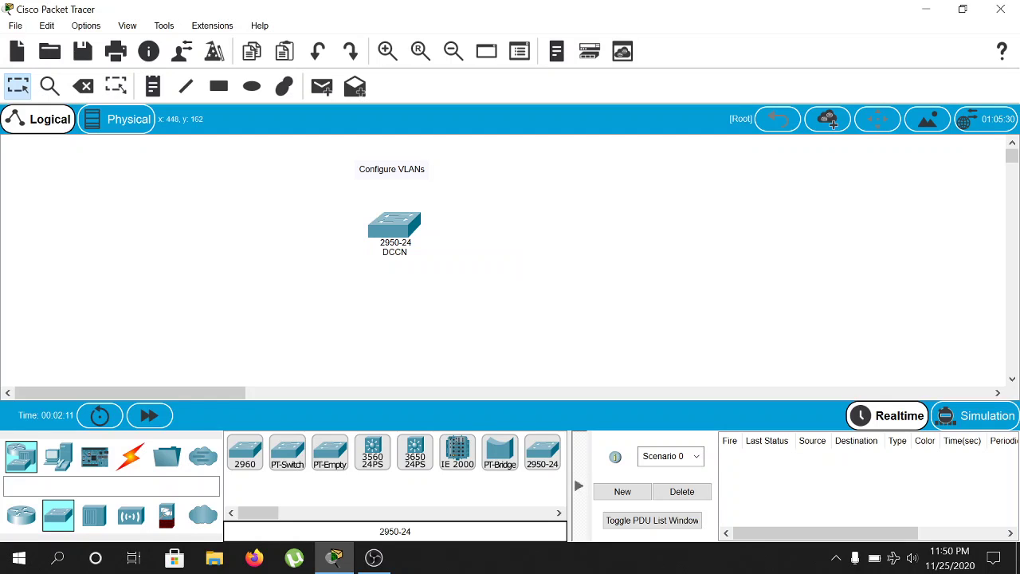
left_click_drag(395, 226, 388, 228)
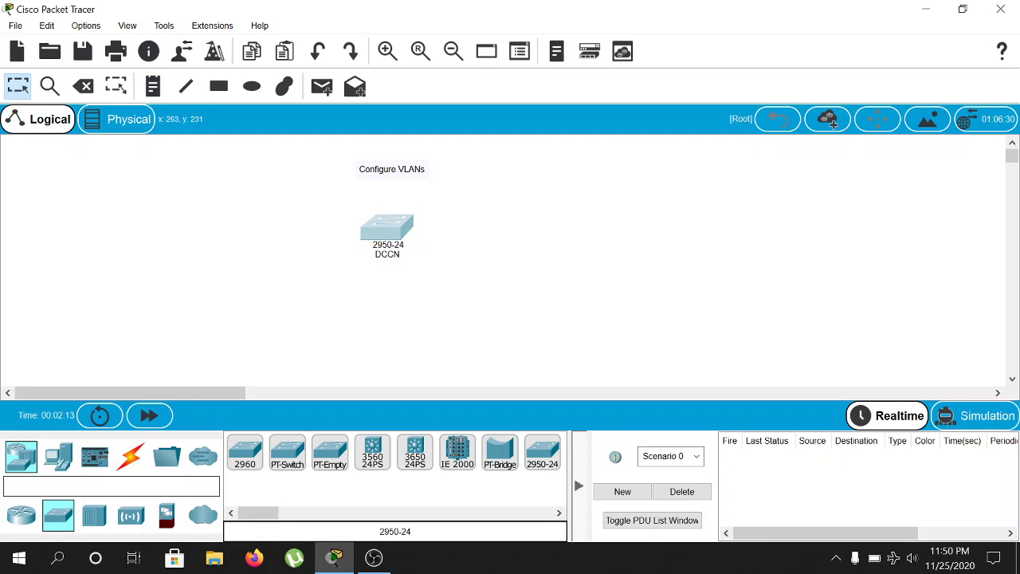
Add four PCs in a cluster to the left of the DCCN switch and move PC2 slightly upward
left_click(58, 456)
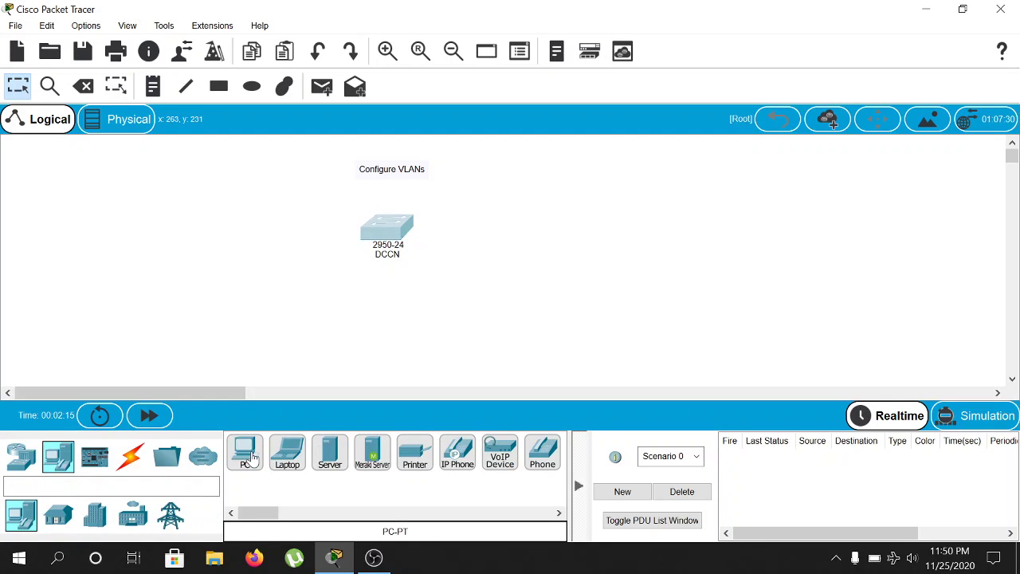
left_click_drag(252, 453, 288, 205)
left_click_drag(245, 453, 241, 258)
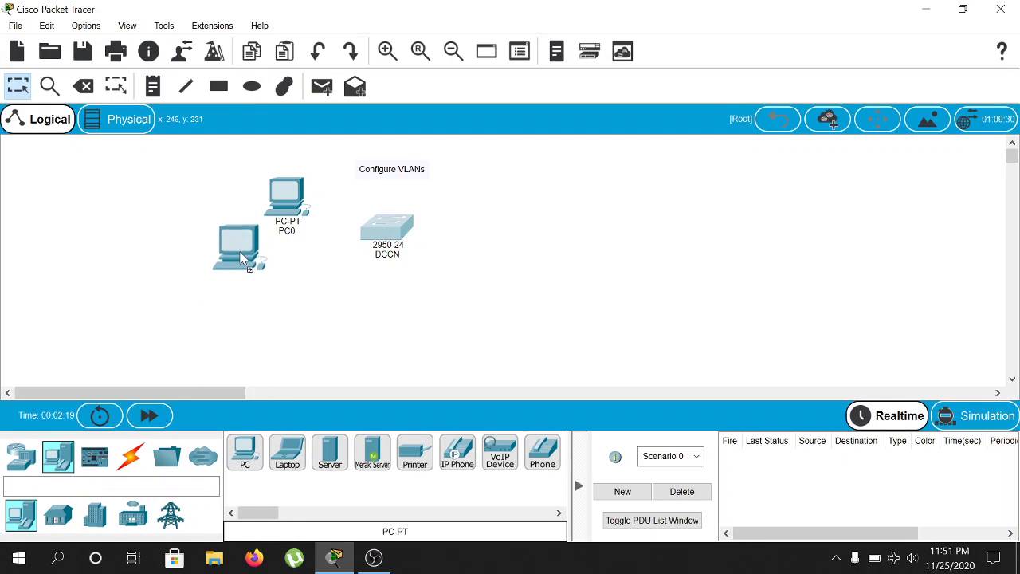
left_click_drag(244, 453, 259, 330)
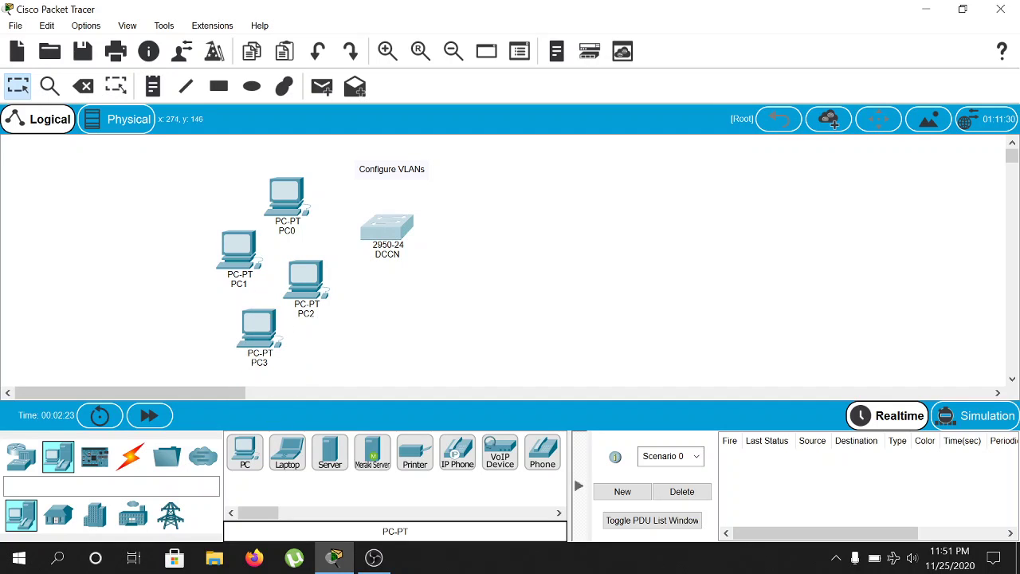
left_click_drag(307, 280, 317, 267)
Add four more PCs in a cluster to the right of the DCCN switch
left_click_drag(245, 453, 508, 196)
left_click_drag(245, 452, 468, 272)
left_click_drag(245, 453, 538, 273)
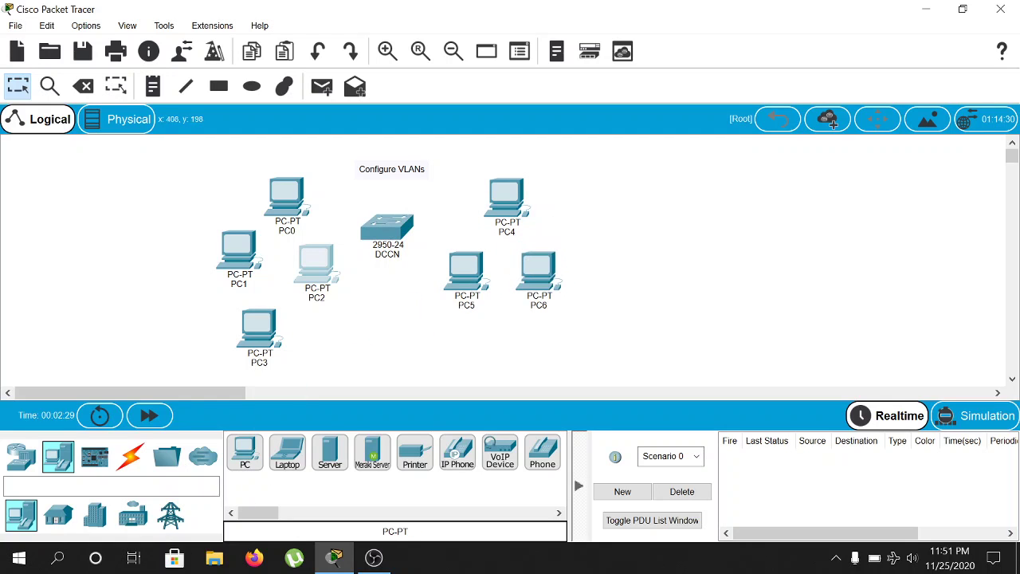
left_click_drag(245, 453, 517, 341)
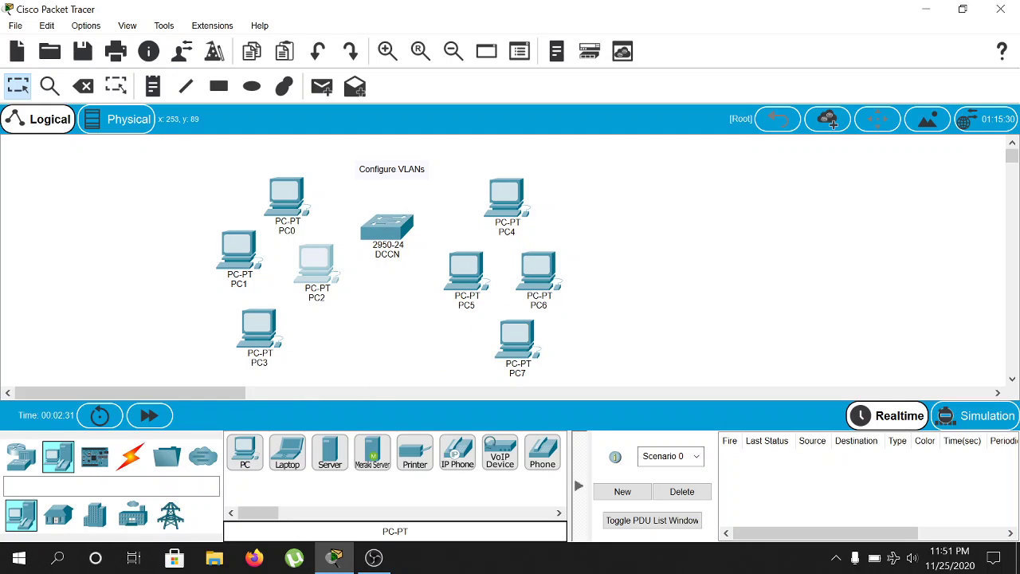
Shift PC0, PC1, PC2 and PC3 up and to the left, away from the switch
left_click_drag(287, 195, 278, 181)
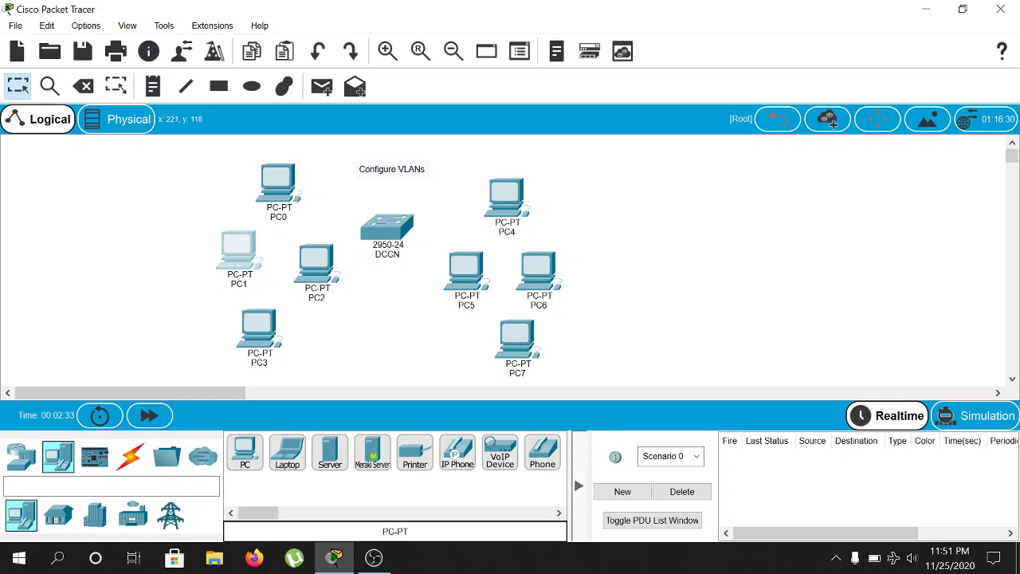
left_click_drag(239, 250, 225, 237)
left_click_drag(316, 263, 295, 254)
left_click_drag(259, 327, 250, 317)
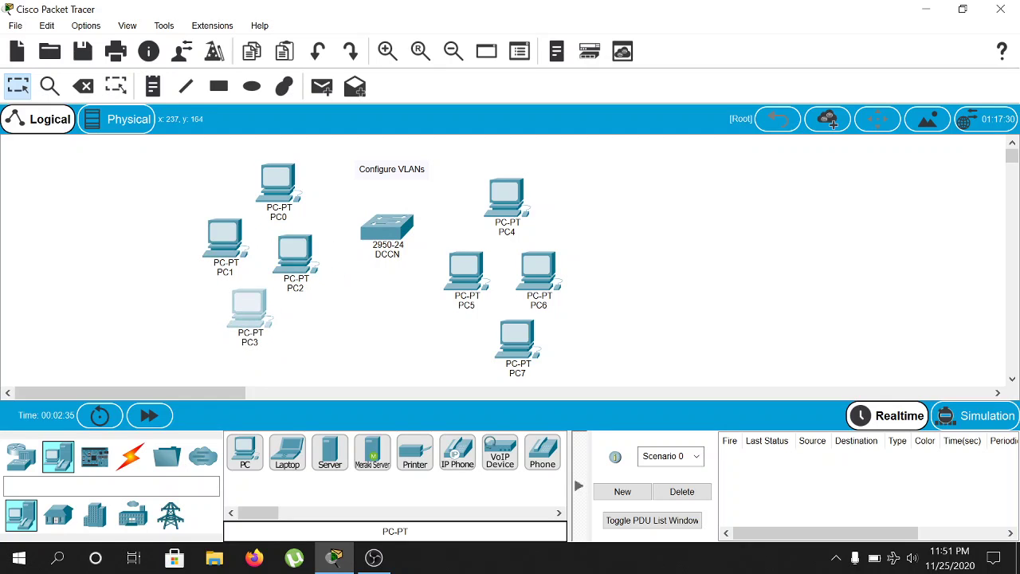
Draw one unfilled outlined circle around PC0 to PC3 and another around the PC4 to PC7 group
left_click(252, 86)
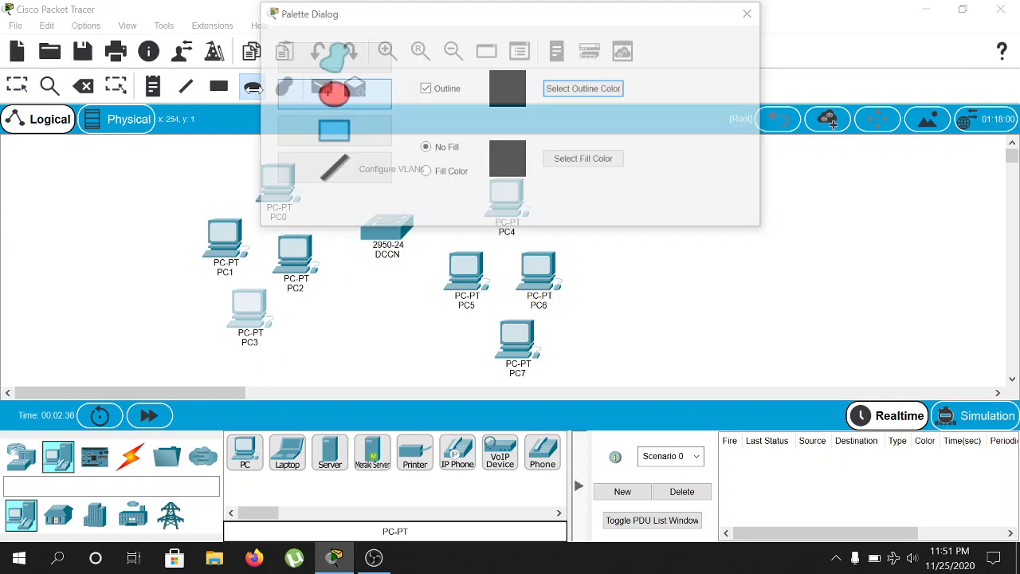
left_click(755, 12)
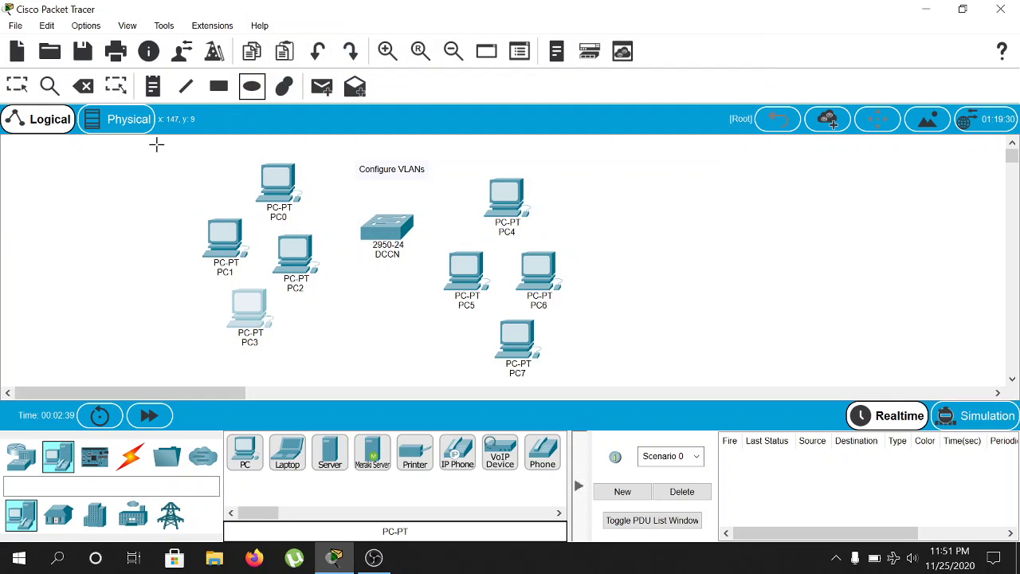
left_click_drag(157, 143, 373, 362)
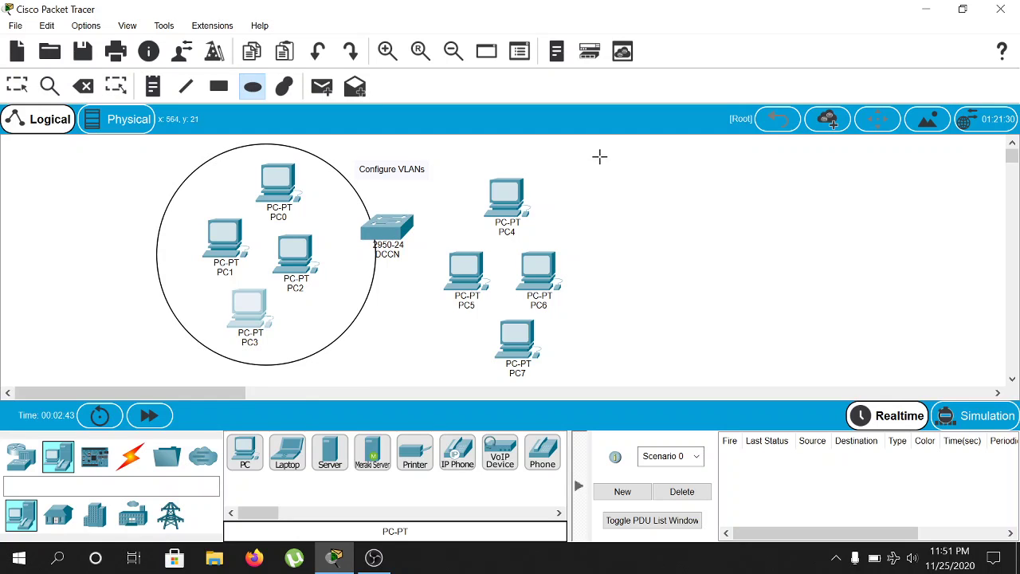
left_click_drag(598, 156, 390, 359)
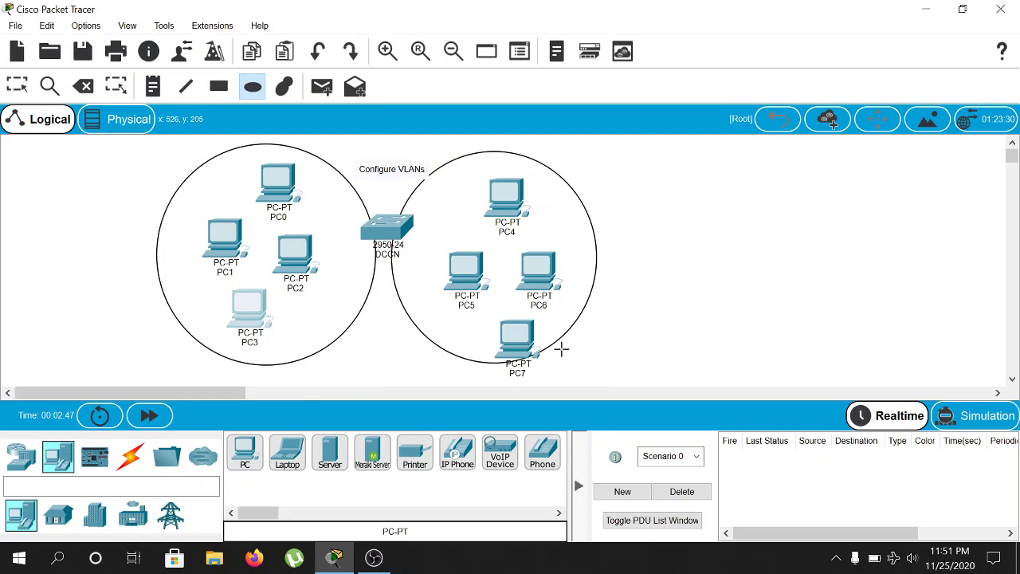
key("Escape")
Rearrange PC4, PC5, PC6 and PC7 so that all four fit inside the right circle
left_click_drag(519, 200, 510, 191)
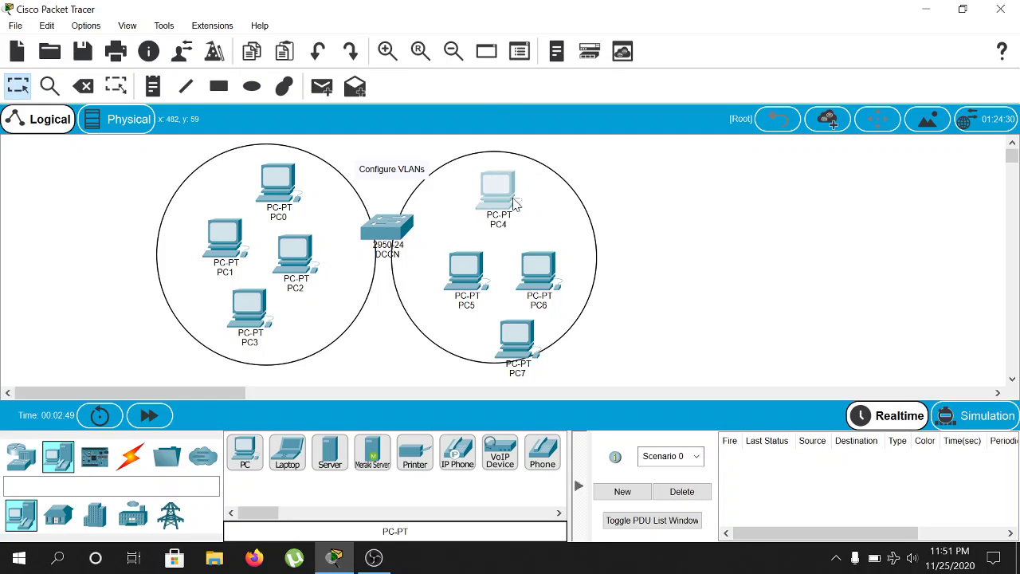
left_click_drag(480, 286, 466, 259)
left_click_drag(531, 281, 527, 277)
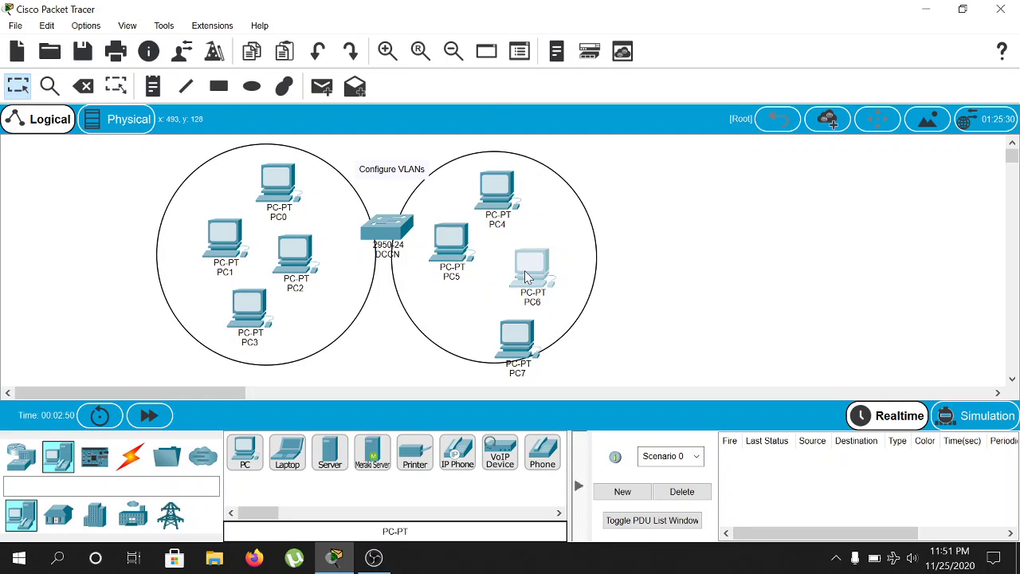
left_click(523, 333)
left_click_drag(524, 333, 494, 316)
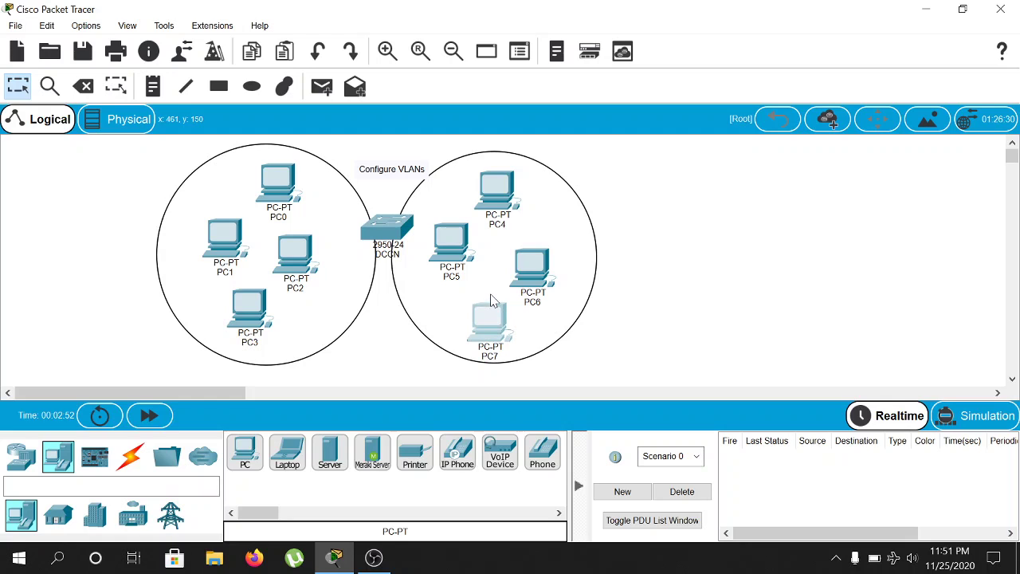
Add the text label BCS inside the left circle's outer edge and MCS inside the right circle's outer edge
left_click(153, 86)
left_click(177, 255)
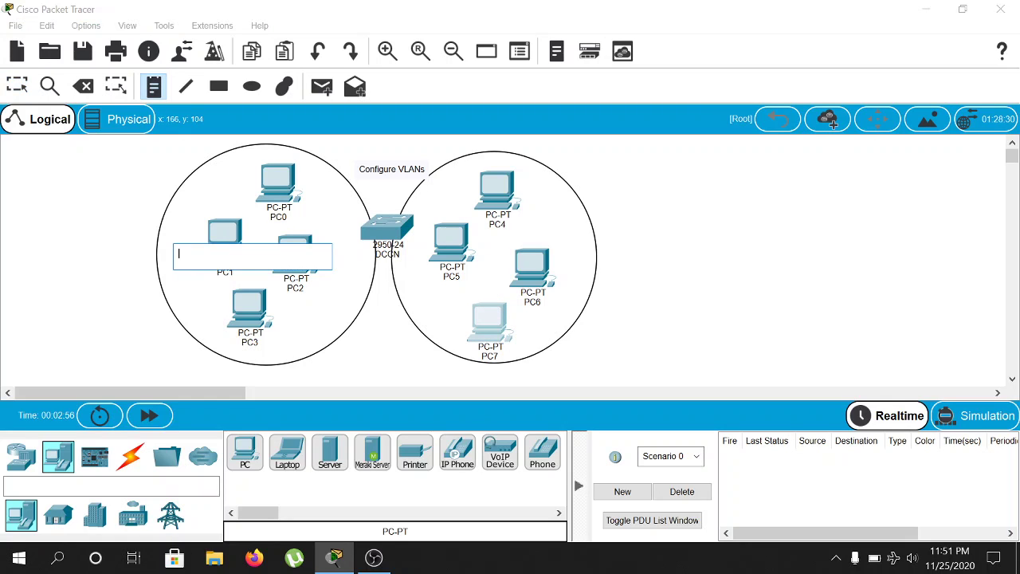
type("CS")
key("BackSpace")
key("BackSpace")
type("BCS")
left_click(566, 272)
type("MCS")
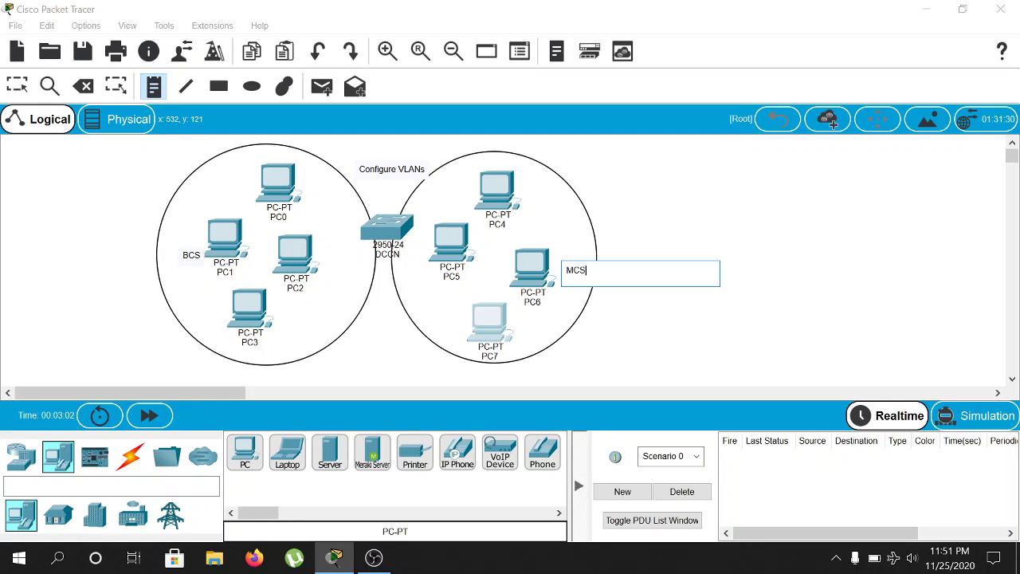
key("Escape")
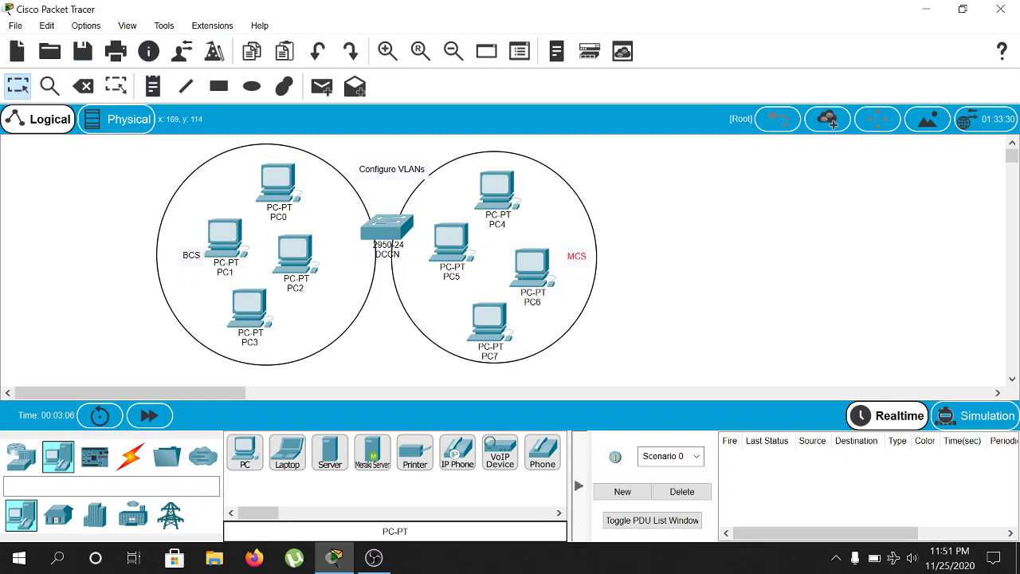
left_click_drag(192, 255, 180, 252)
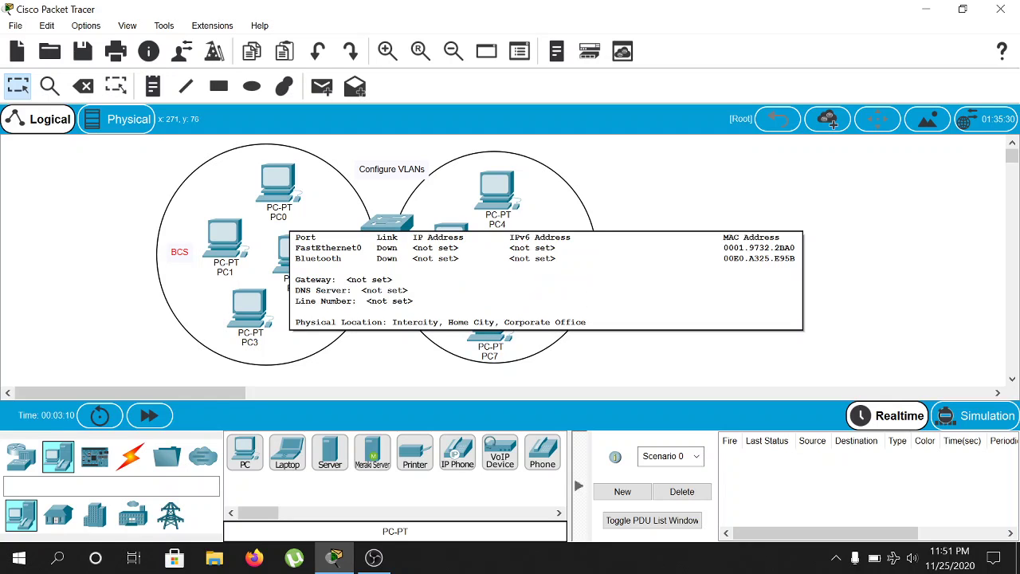
Rename PC0 in the BCS circle with a person's name
left_click(288, 218)
left_click(287, 220)
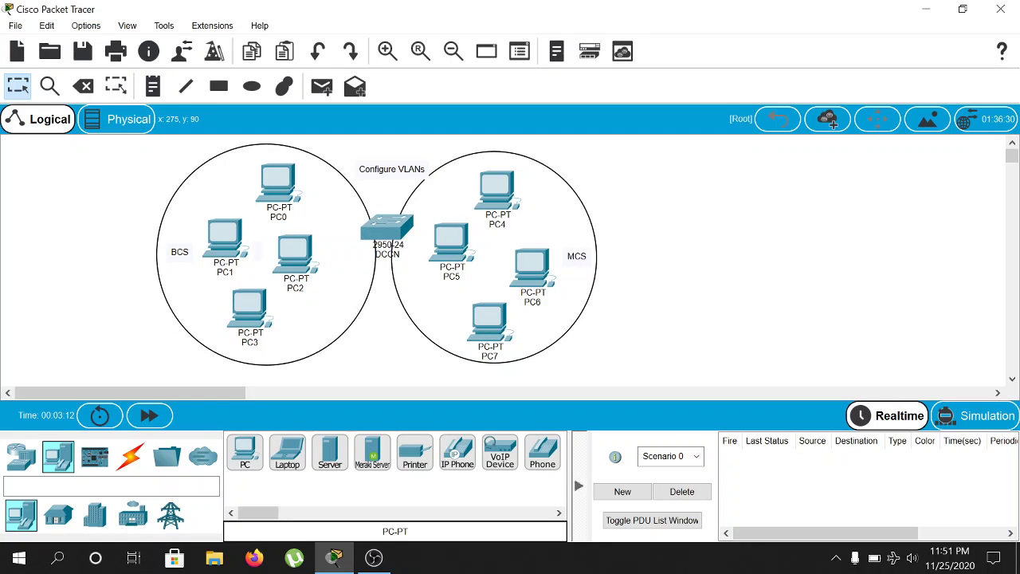
mouse_move(288, 216)
left_mouse_down()
mouse_move(266, 215)
mouse_move(286, 215)
left_mouse_up()
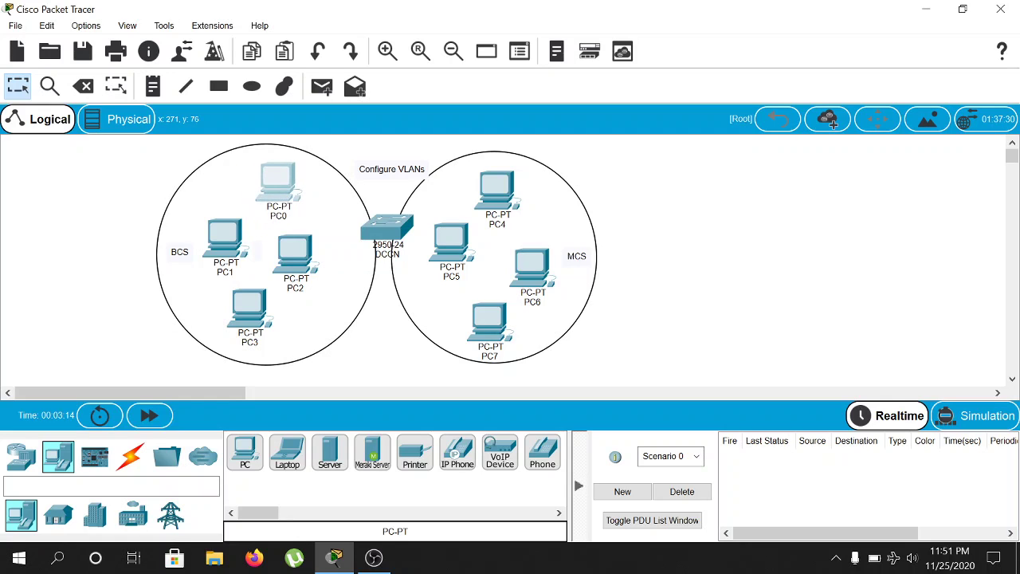
left_click(286, 216)
key("ctrl+a")
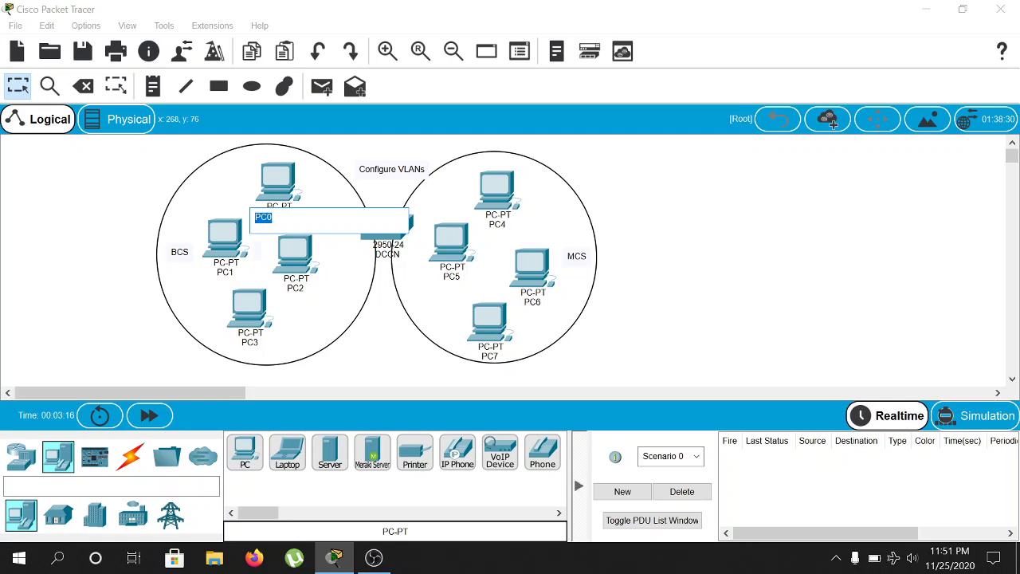
type("ALI")
key("Return")
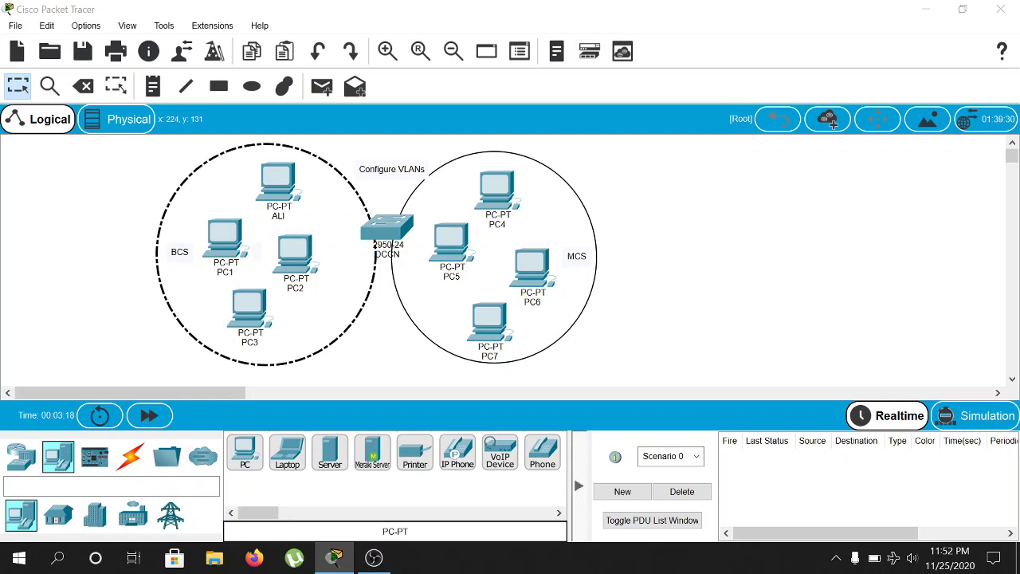
left_click(257, 251)
key("Escape")
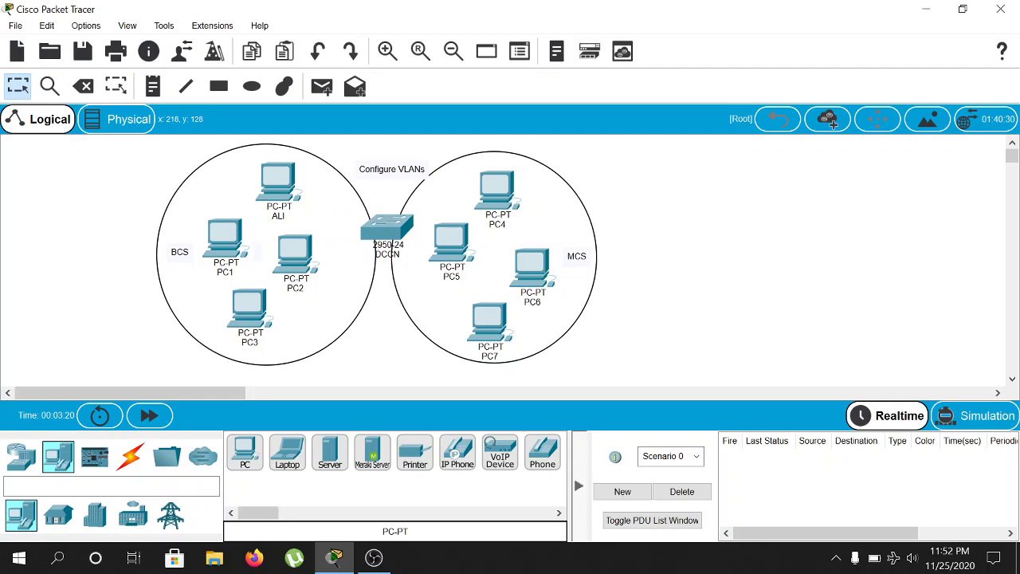
Rename PC1 in the BCS circle with another person's name
left_click(225, 272)
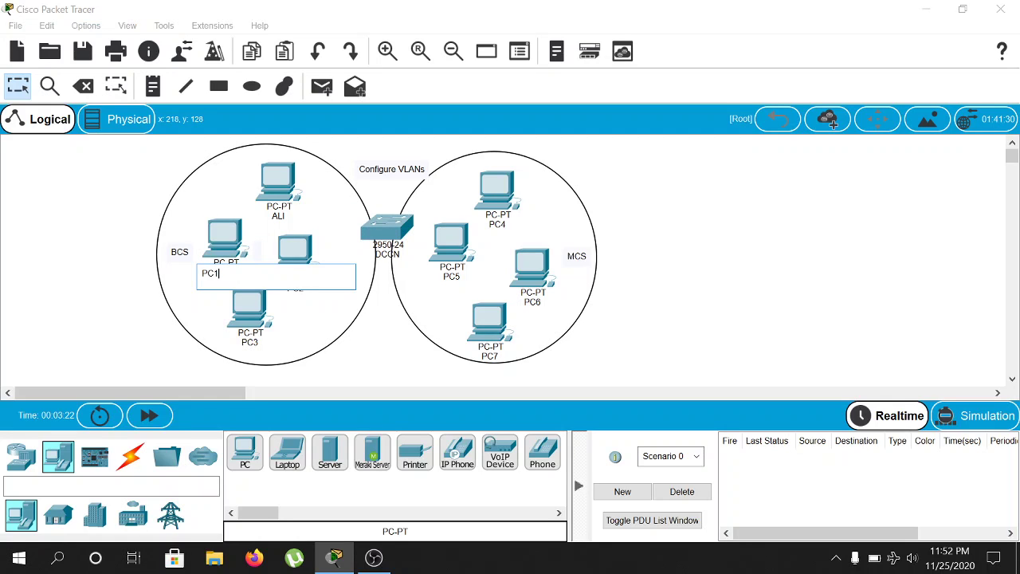
key("BackSpace")
type("HMZA")
type("AMZA")
key("Return")
left_click(295, 275)
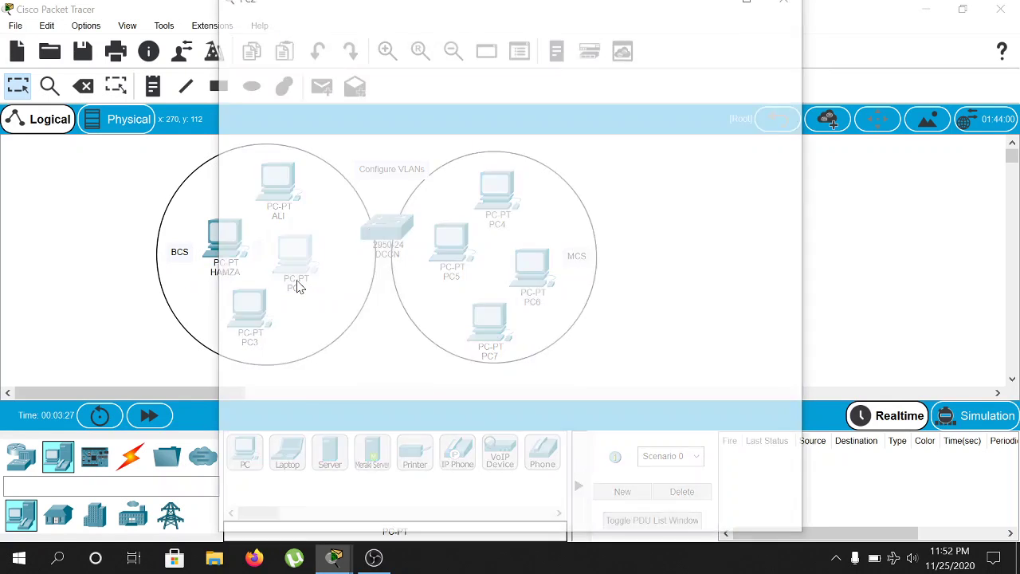
left_click(795, 8)
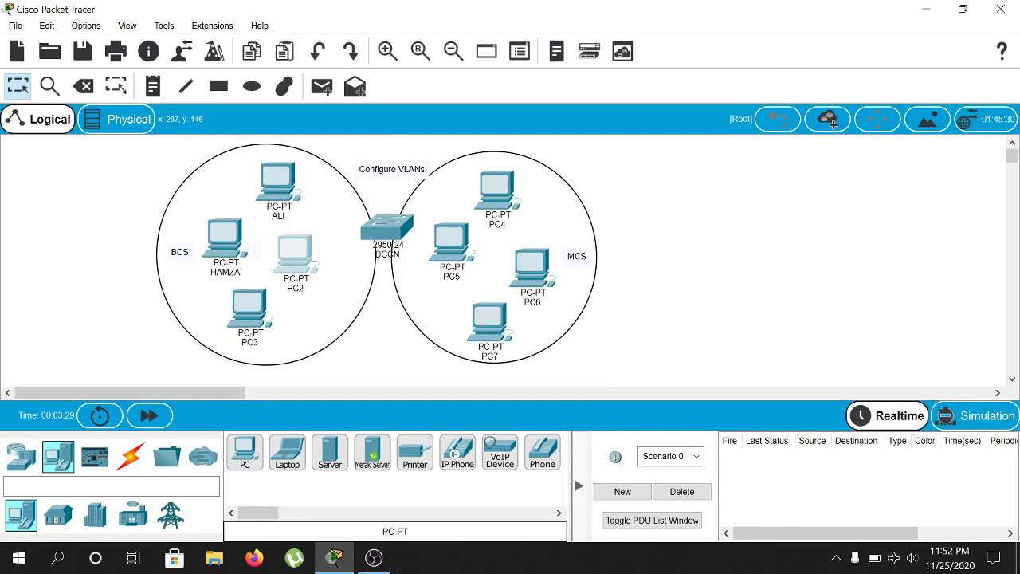
Rename PC2 and PC3 in the BCS circle with two different people's names
left_click(296, 288)
key("shift+Left")
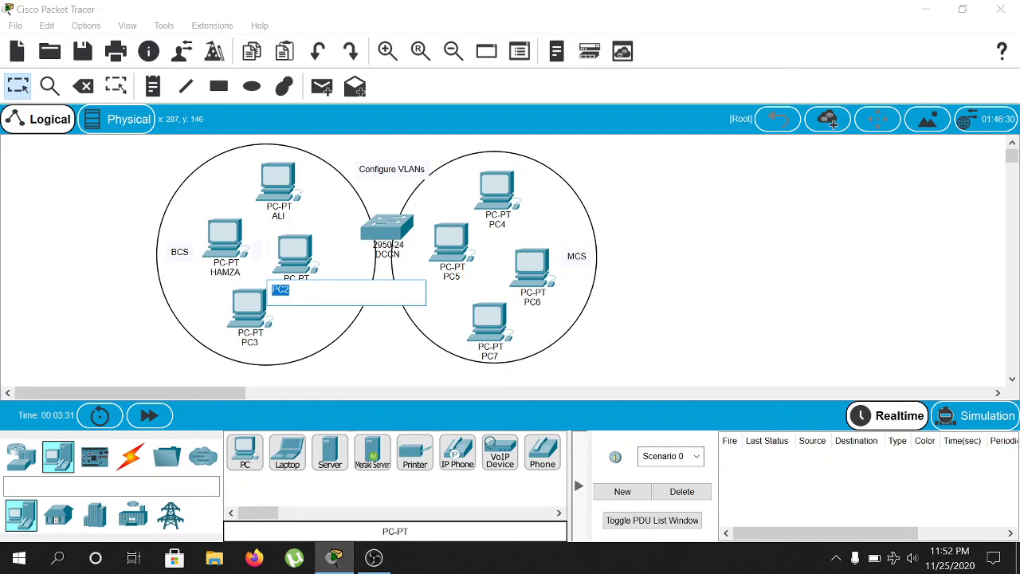
type("ASAD")
left_click(248, 342)
key("shift+Left")
key("shift+Left")
key("shift+Left")
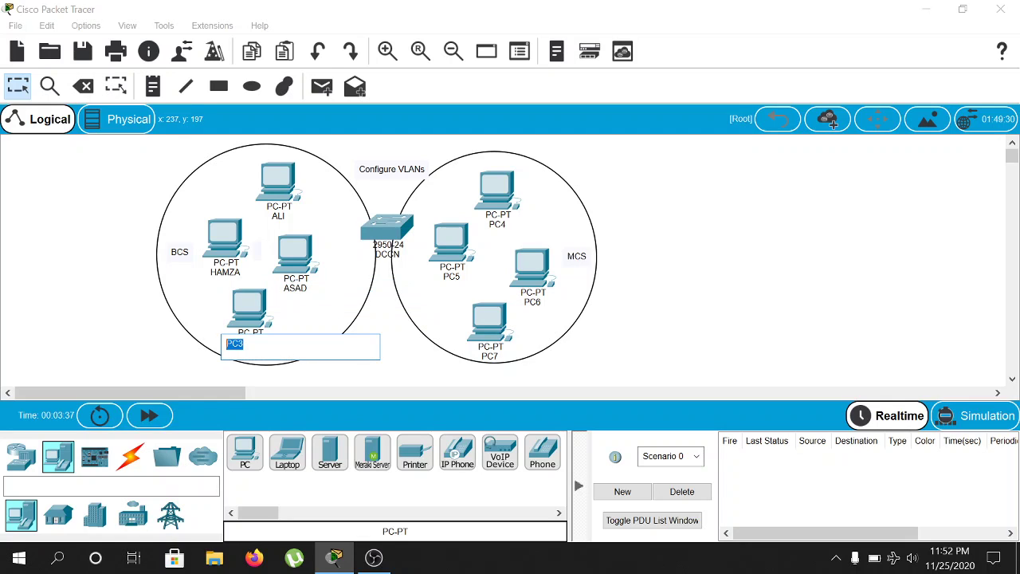
type("JAWAF")
key("BackSpace")
type("D")
Rename PC4 and PC5 in the MCS circle with two different people's names
left_click(498, 224)
left_click_drag(498, 226, 472, 226)
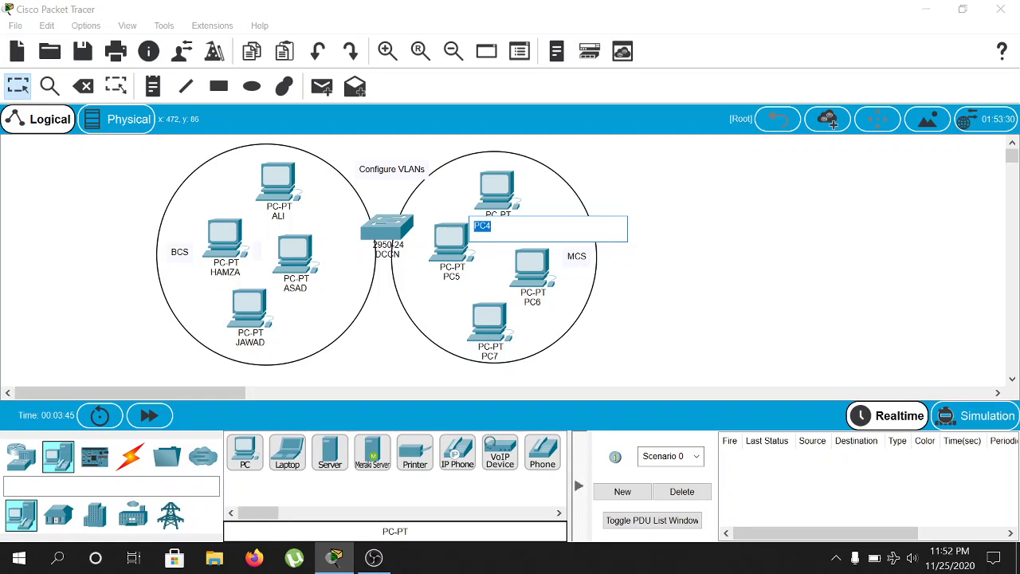
type("NOMAN")
left_click(452, 276)
left_click_drag(445, 277, 428, 277)
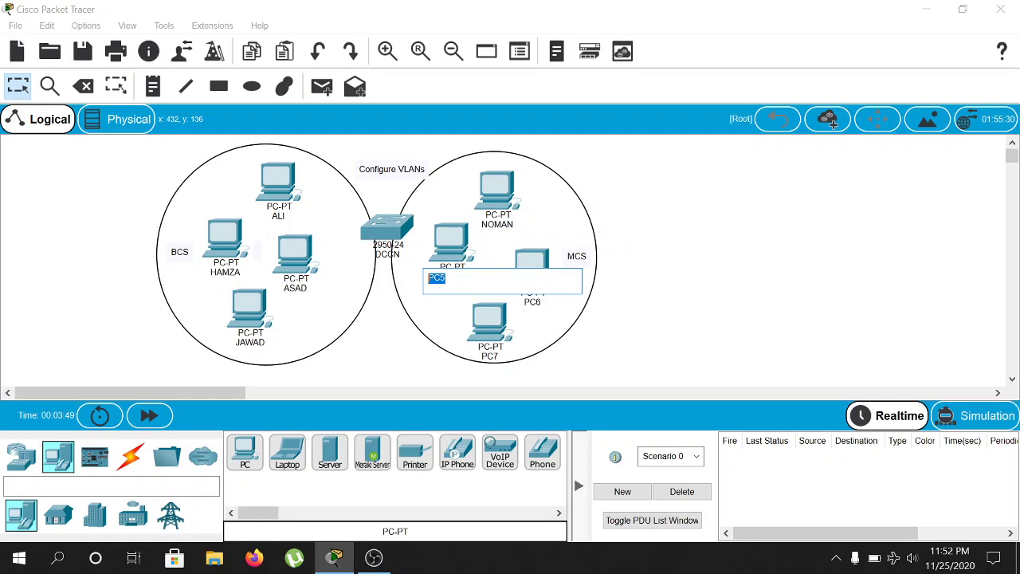
type("FAISAL")
Rename PC6 and PC7 in the MCS circle with two further people's names
left_click(532, 299)
left_click_drag(524, 304, 509, 303)
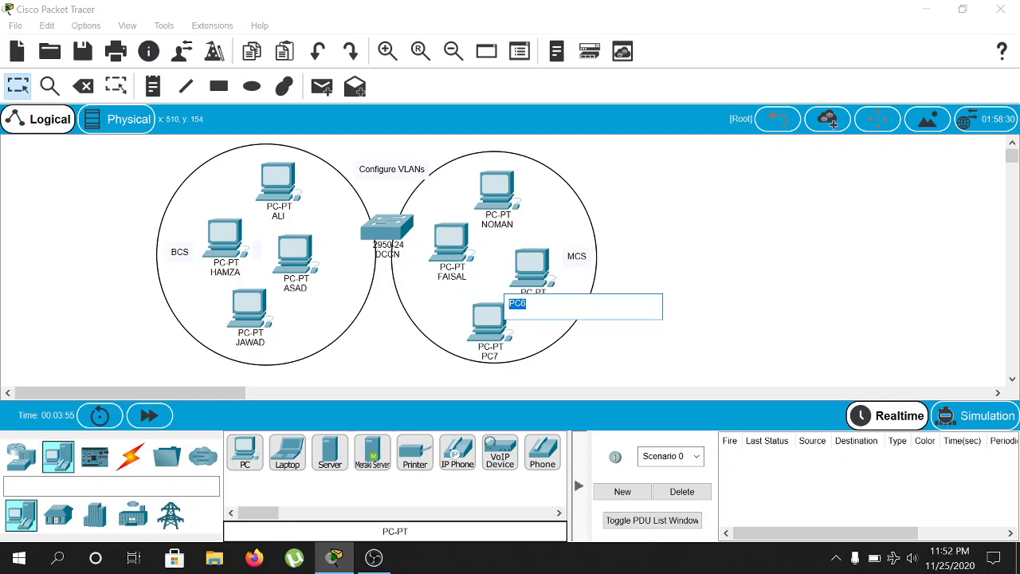
type("ABUBAKR")
key("Left")
type("A")
key("Tab")
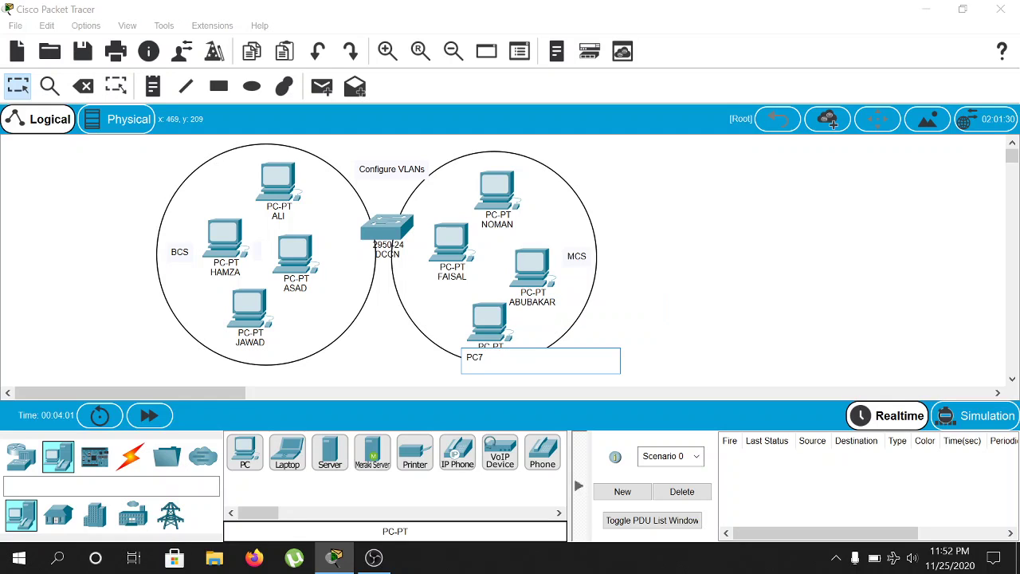
key("ctrl+a")
type("Z")
key("Return")
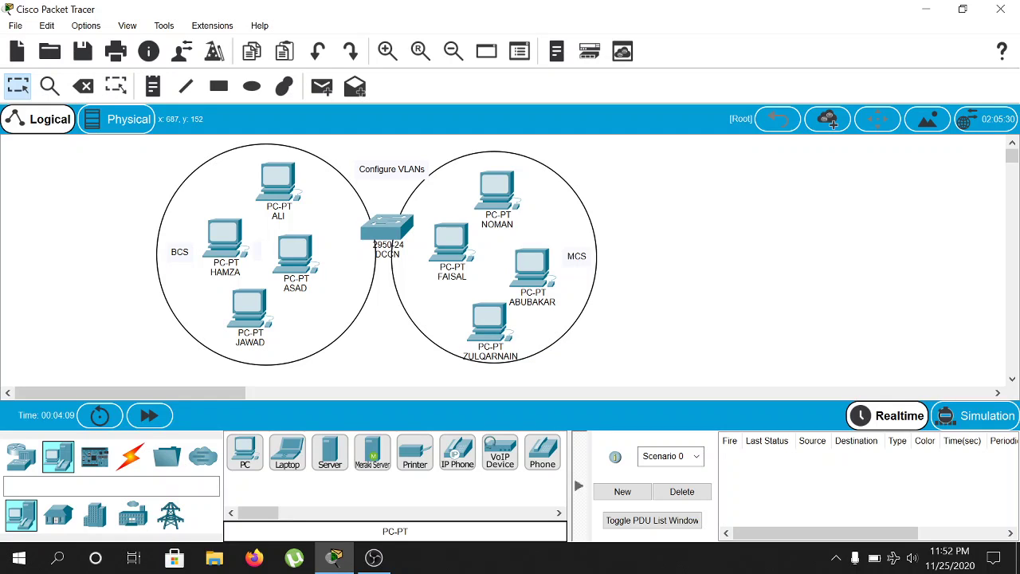
Move the lowest MCS PC up so its label fits inside the circle, and nudge the Configure VLANs label slightly
left_click_drag(488, 321, 479, 305)
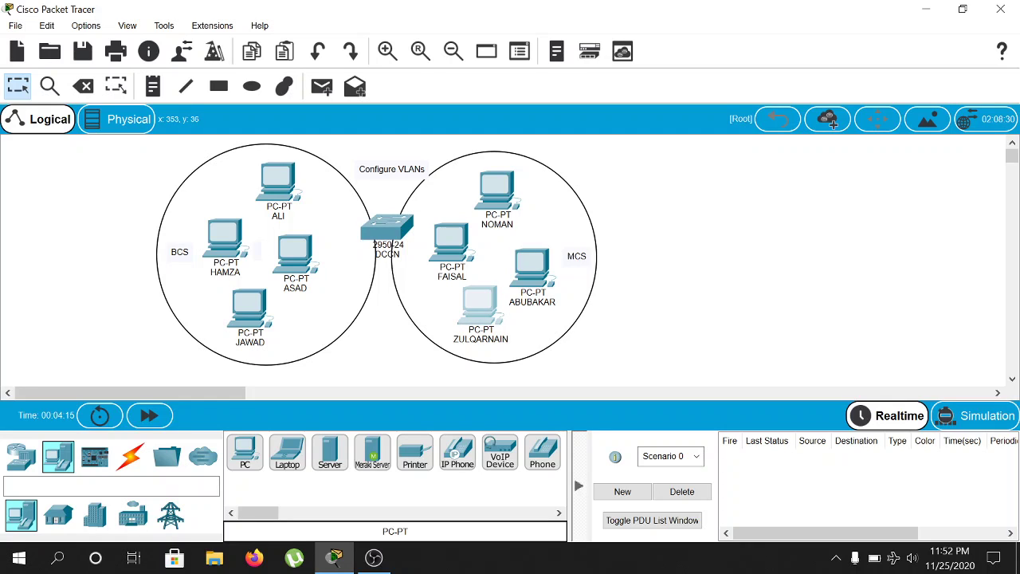
left_click_drag(391, 171, 386, 169)
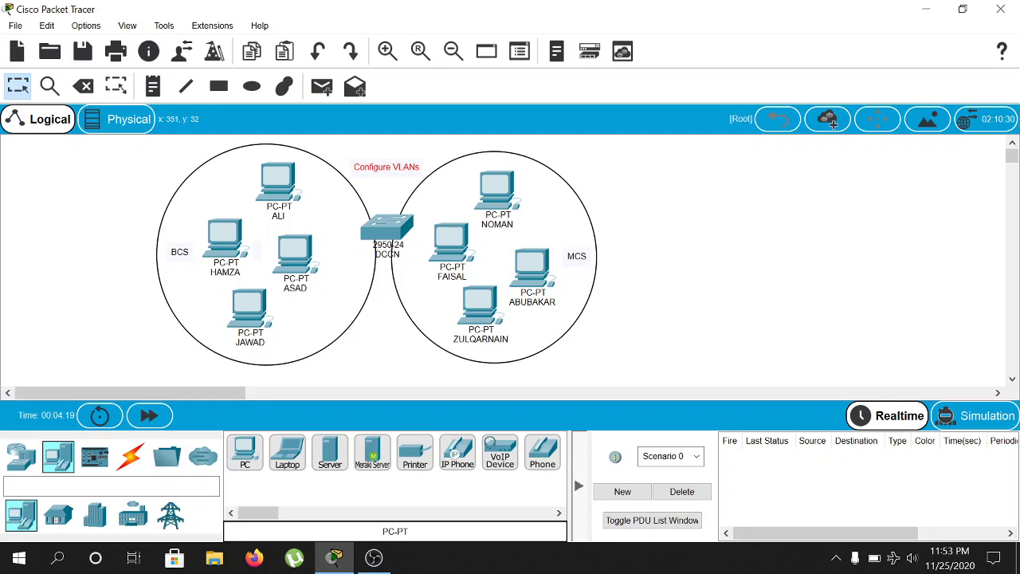
Connect the two uppermost PCs in the BCS circle to the DCCN switch with automatically chosen cables
left_click(139, 465)
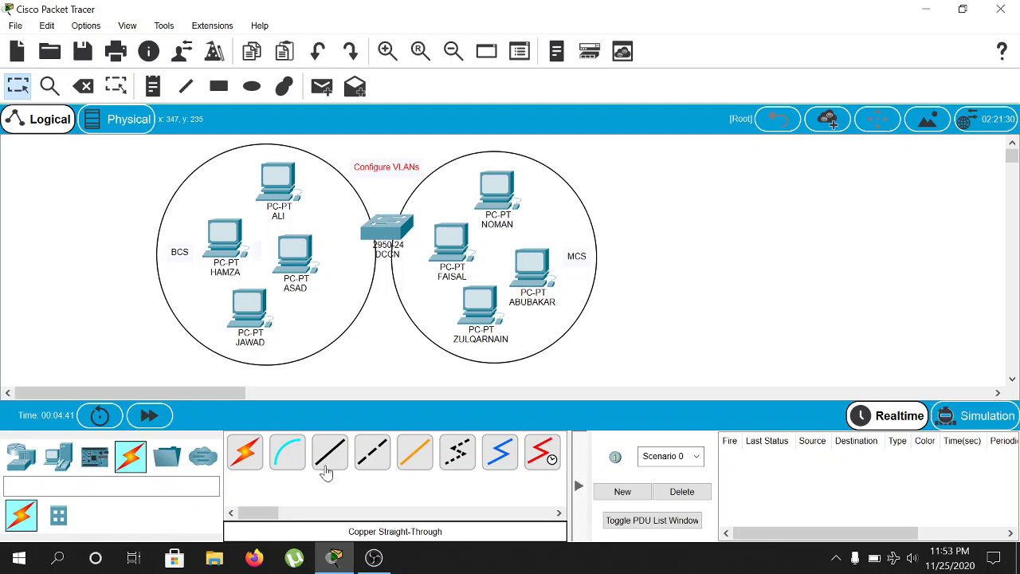
left_click(245, 460)
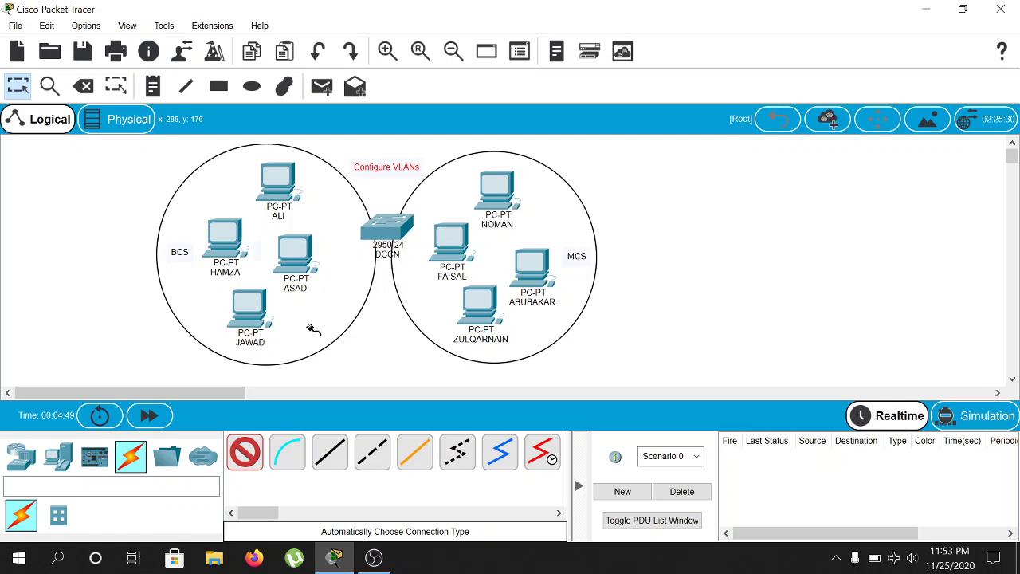
left_click(295, 190)
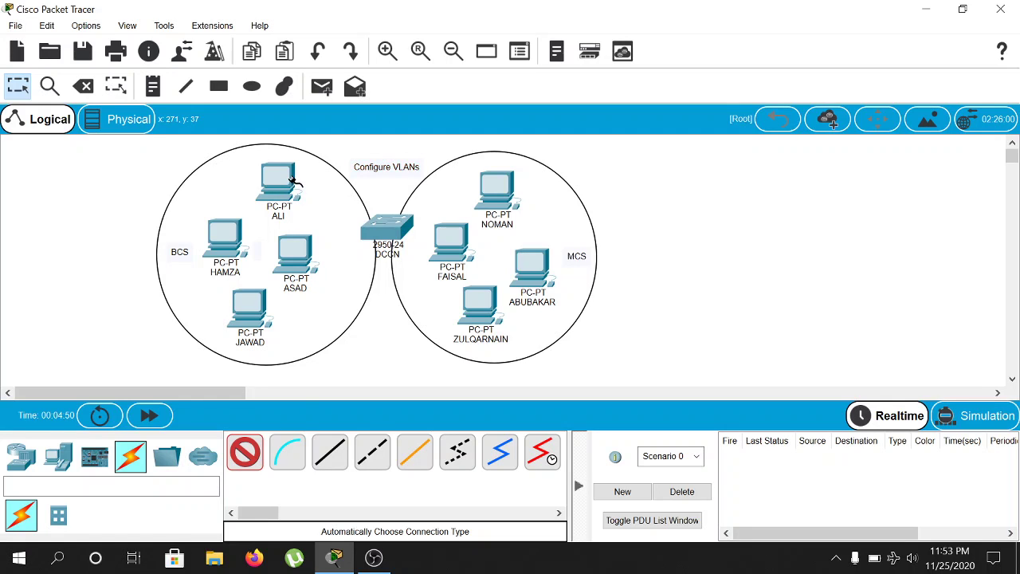
left_click(376, 220)
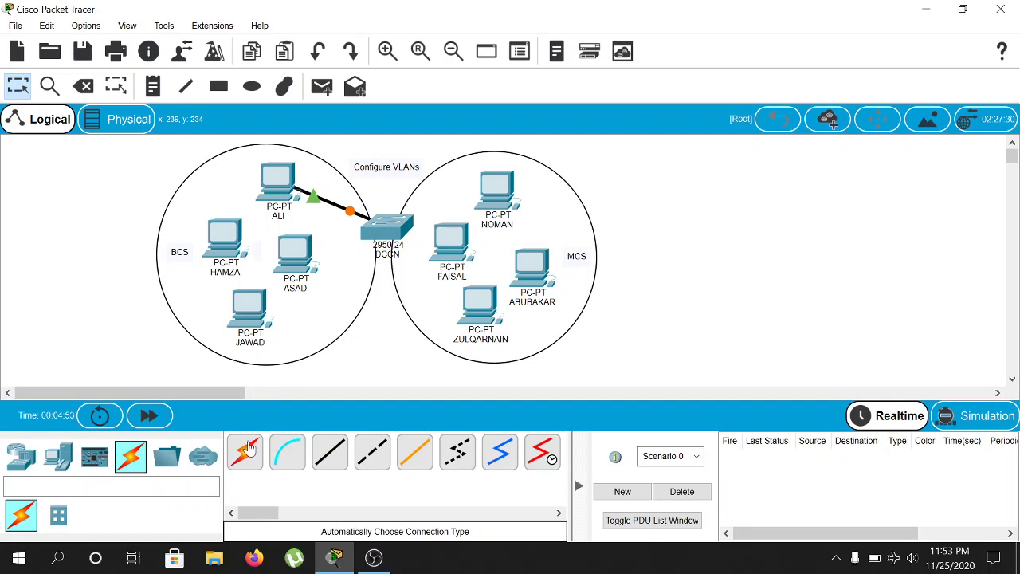
left_click(246, 453)
left_click(231, 237)
left_click(383, 228)
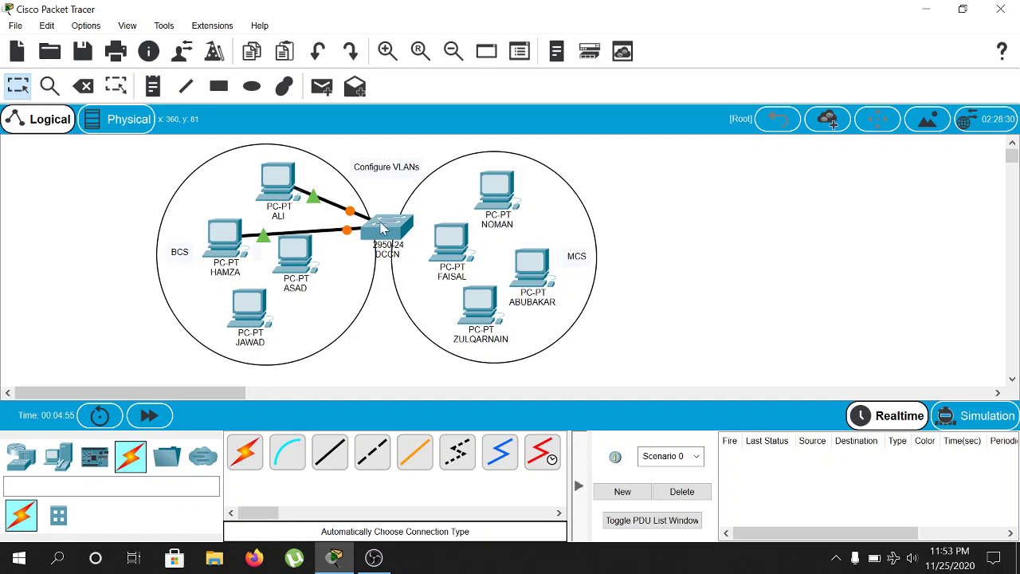
Connect the two remaining BCS PCs to the DCCN switch with automatically chosen cables
left_click(247, 451)
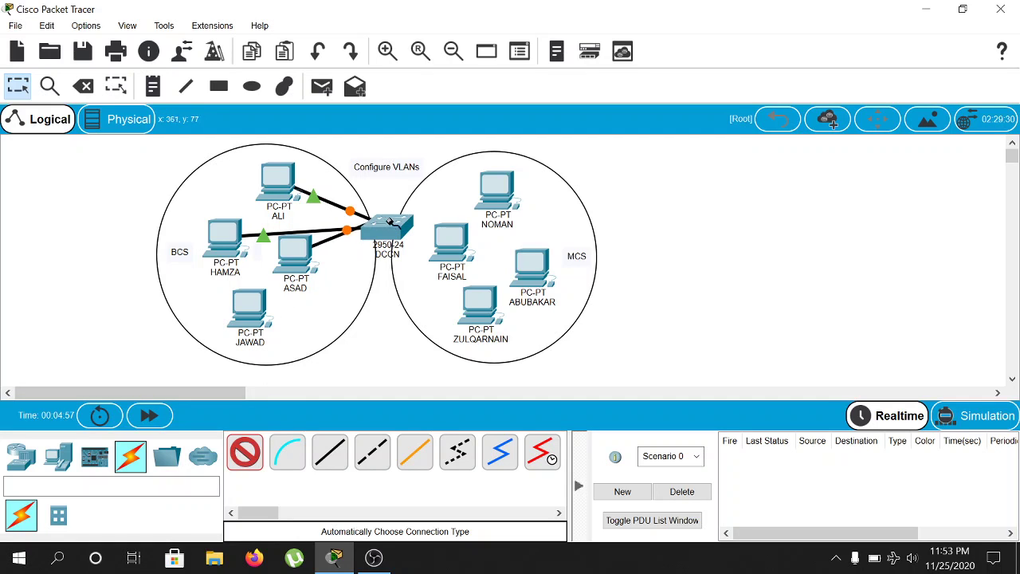
left_click(388, 220)
left_click(296, 249)
left_click(246, 451)
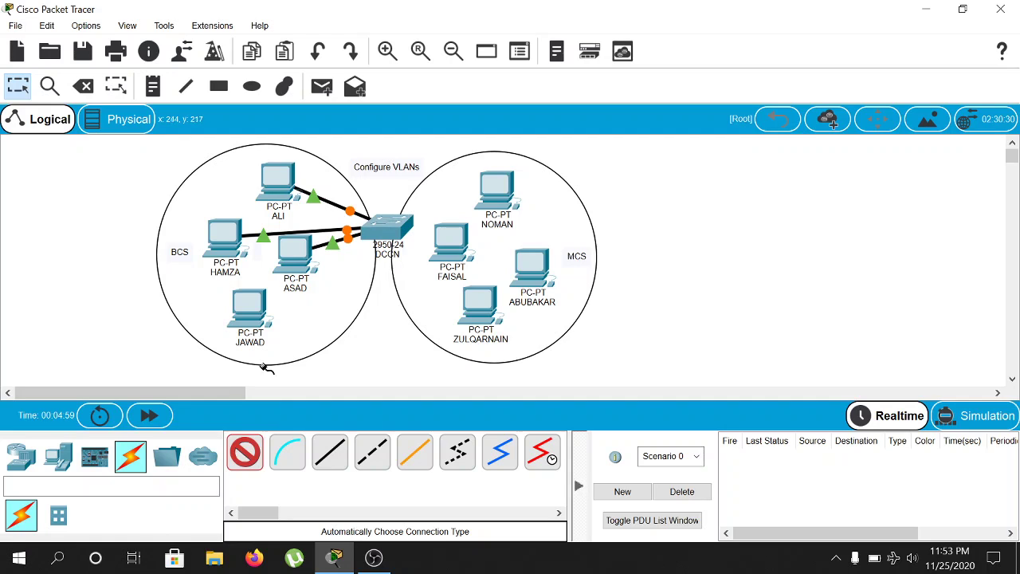
left_click(255, 317)
left_click(398, 227)
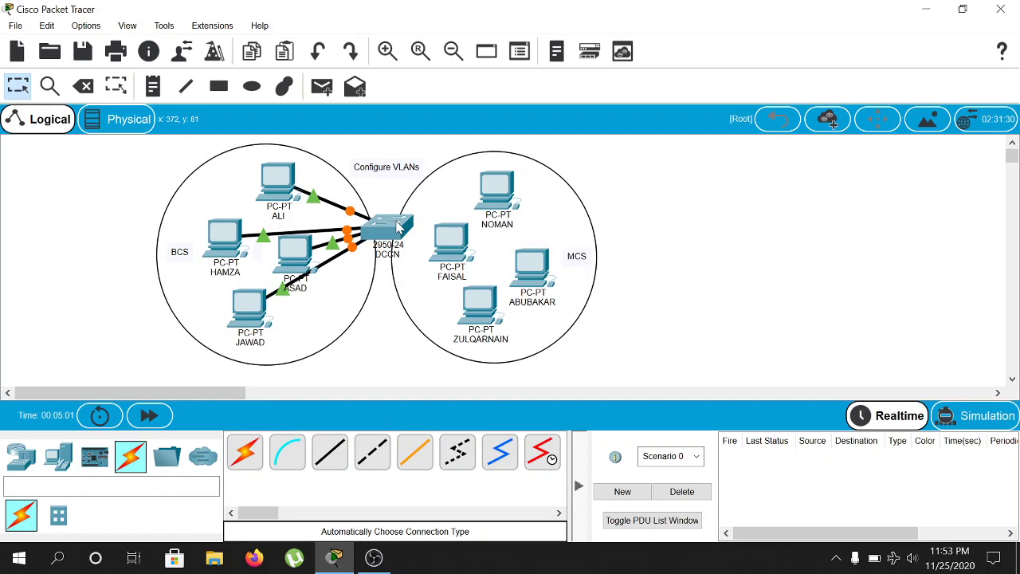
Connect the two uppermost PCs in the MCS circle to the DCCN switch with automatically chosen cables
left_click(245, 451)
left_click(498, 189)
left_click(402, 225)
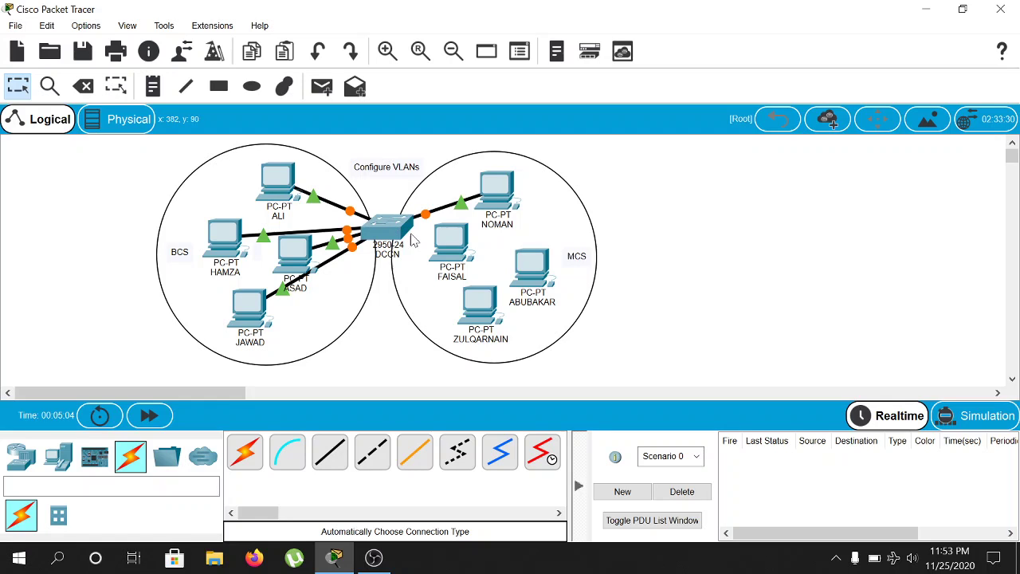
left_click(246, 457)
left_click(454, 248)
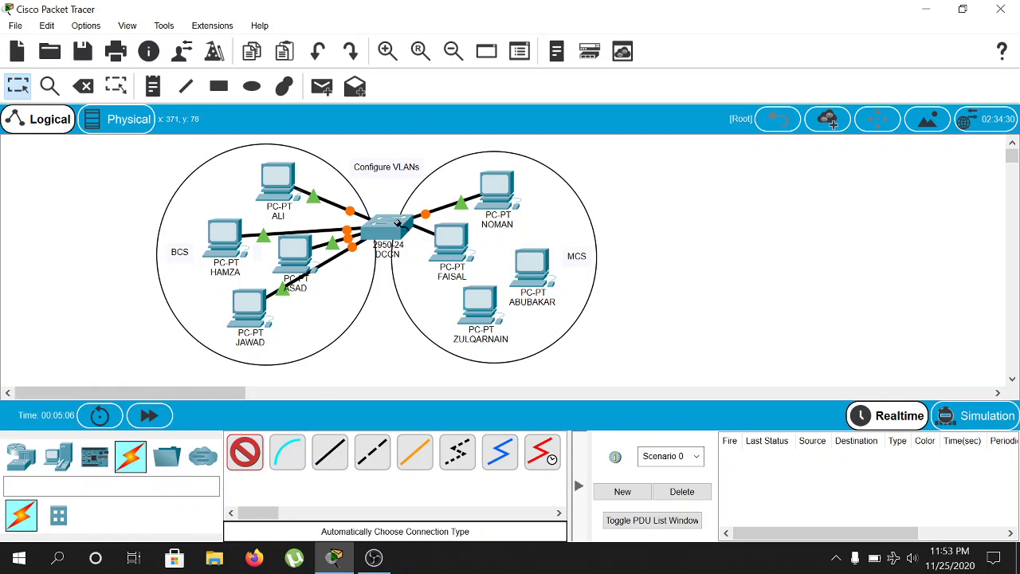
left_click(399, 228)
Connect the two remaining MCS PCs to the DCCN switch with automatically chosen cables
left_click(246, 455)
left_click(532, 273)
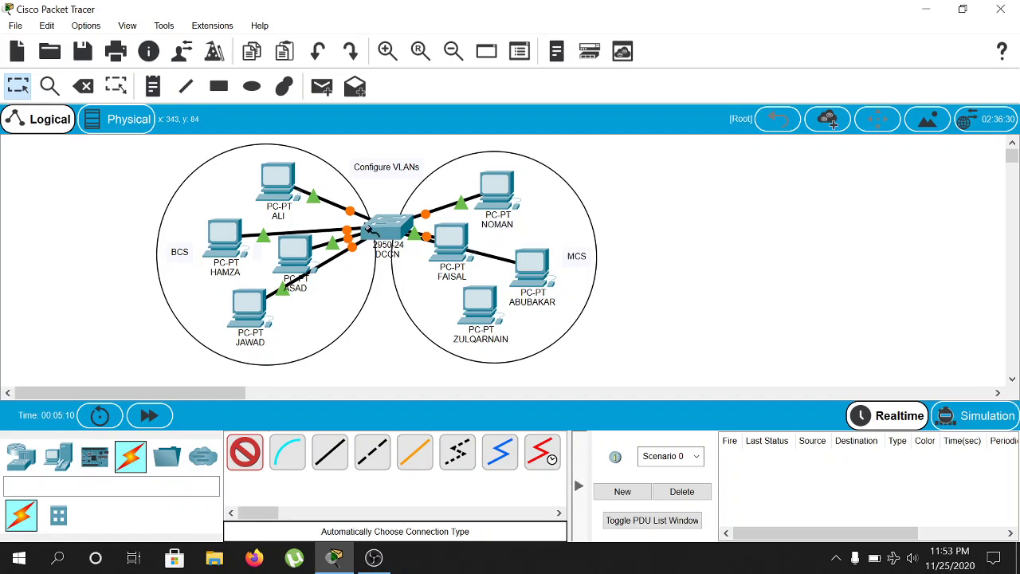
left_click(459, 247)
left_click(247, 454)
left_click(479, 307)
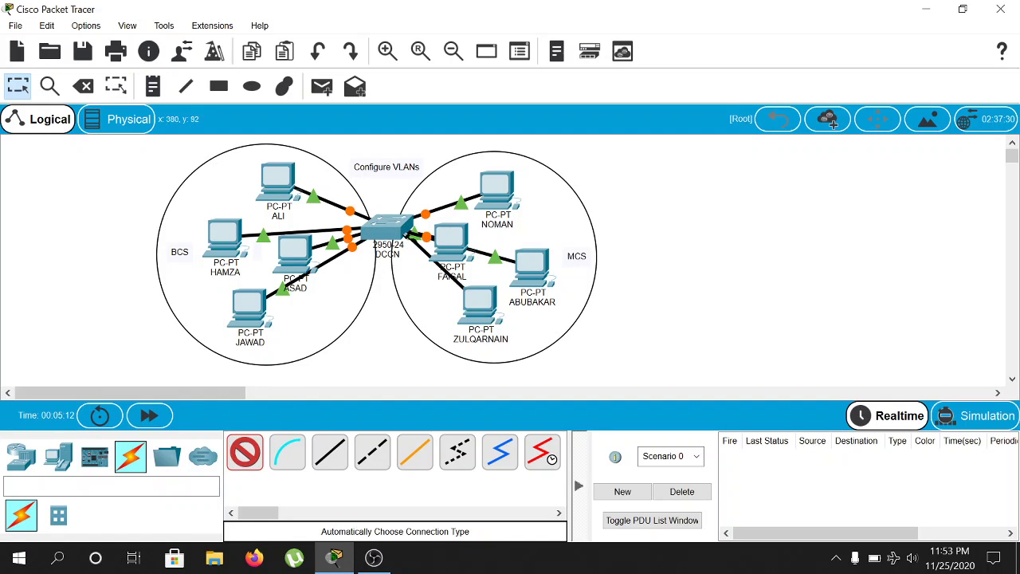
left_click(384, 228)
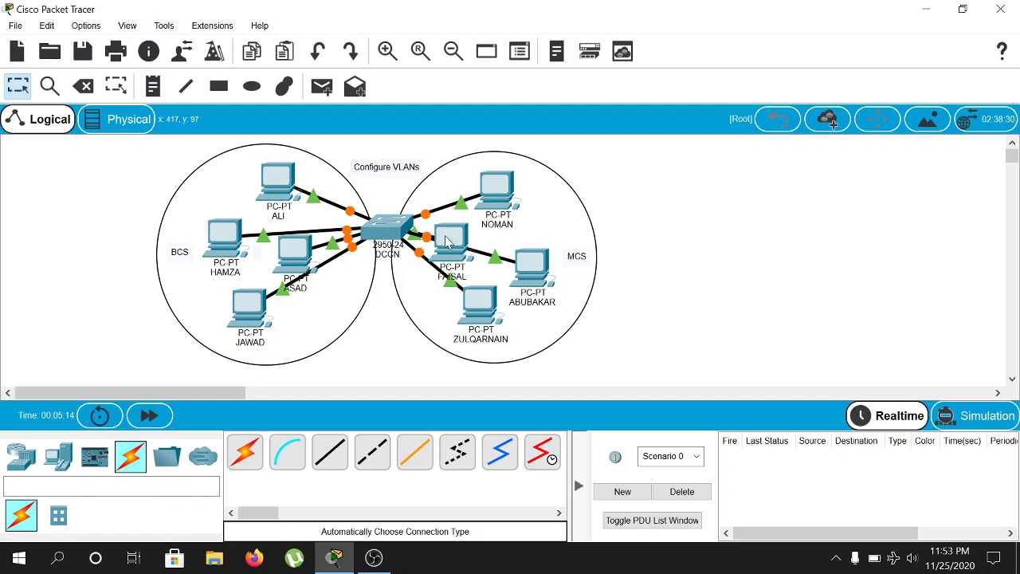
Spread out the four PCs inside the MCS circle so that their cables to the switch do not overlap other PCs
left_click_drag(446, 241, 488, 237)
left_click_drag(540, 269, 544, 286)
left_click_drag(503, 193, 502, 178)
left_click_drag(484, 247, 513, 243)
left_click_drag(530, 269, 531, 285)
left_click_drag(495, 300, 482, 314)
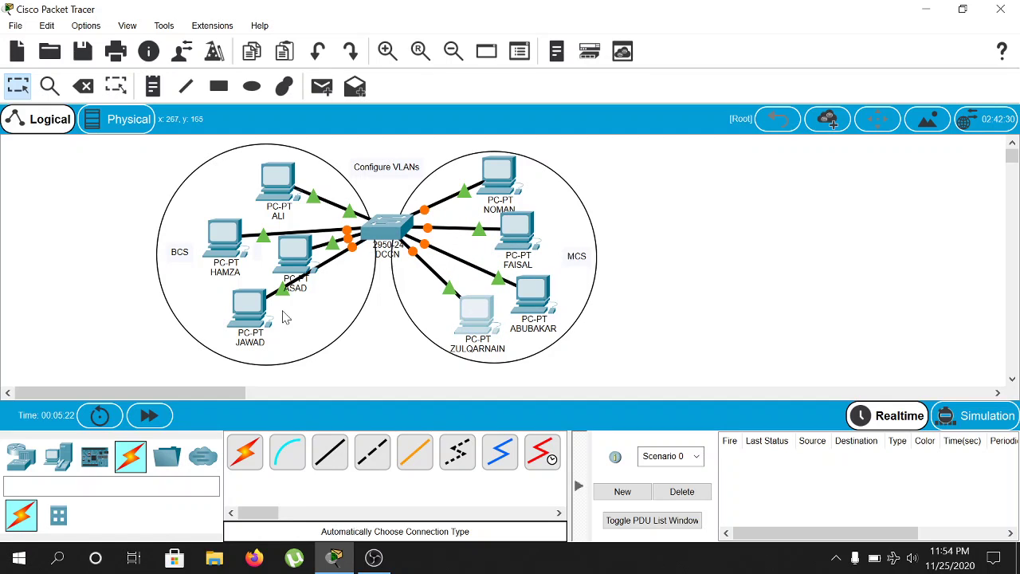
Reposition the lower three PCs inside the BCS circle so that each cable to the switch runs clear of the others
left_click_drag(251, 312, 275, 325)
left_click_drag(285, 276, 271, 283)
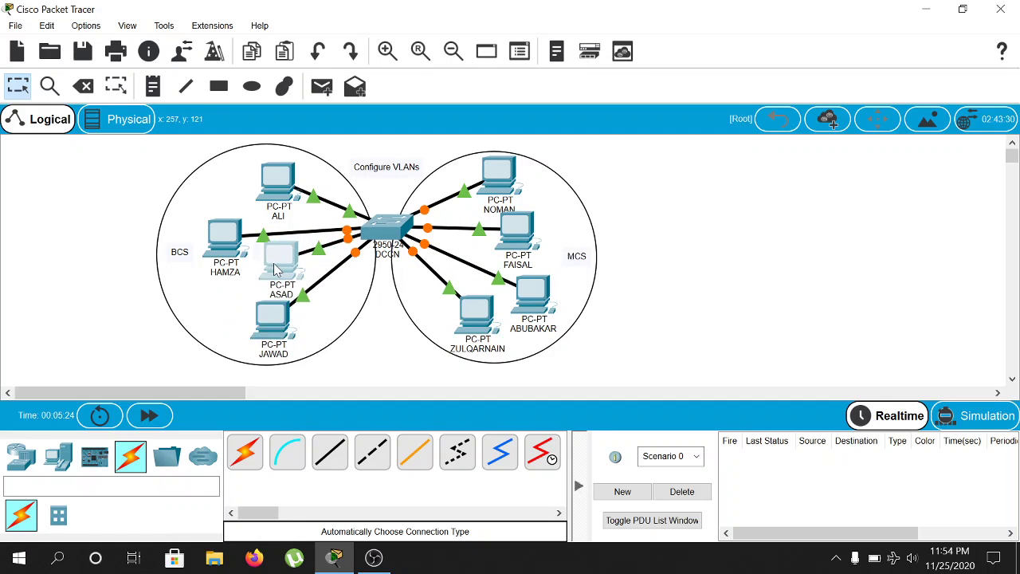
left_click_drag(227, 237, 224, 210)
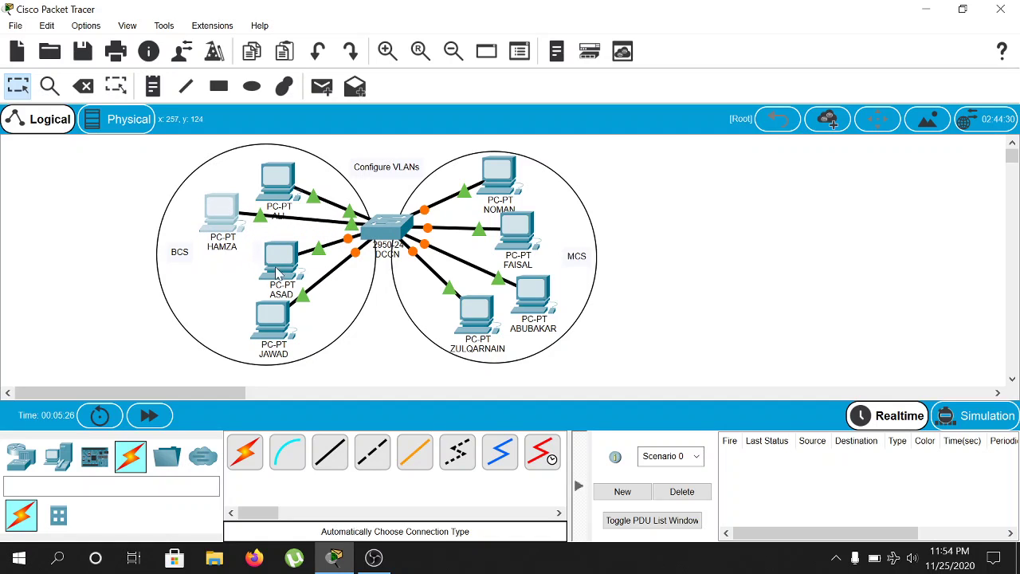
left_click_drag(276, 268, 224, 230)
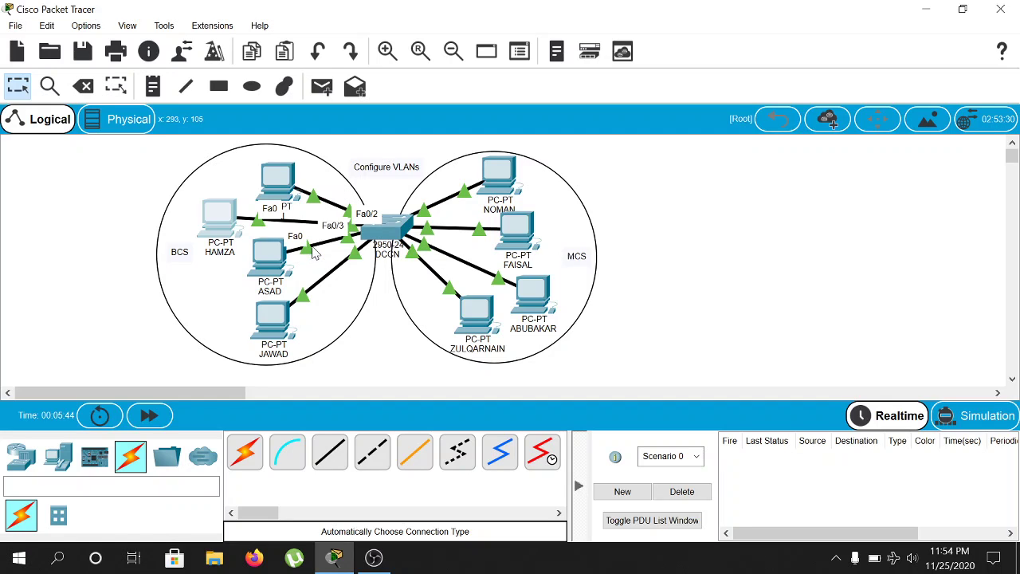
left_click_drag(270, 251, 265, 258)
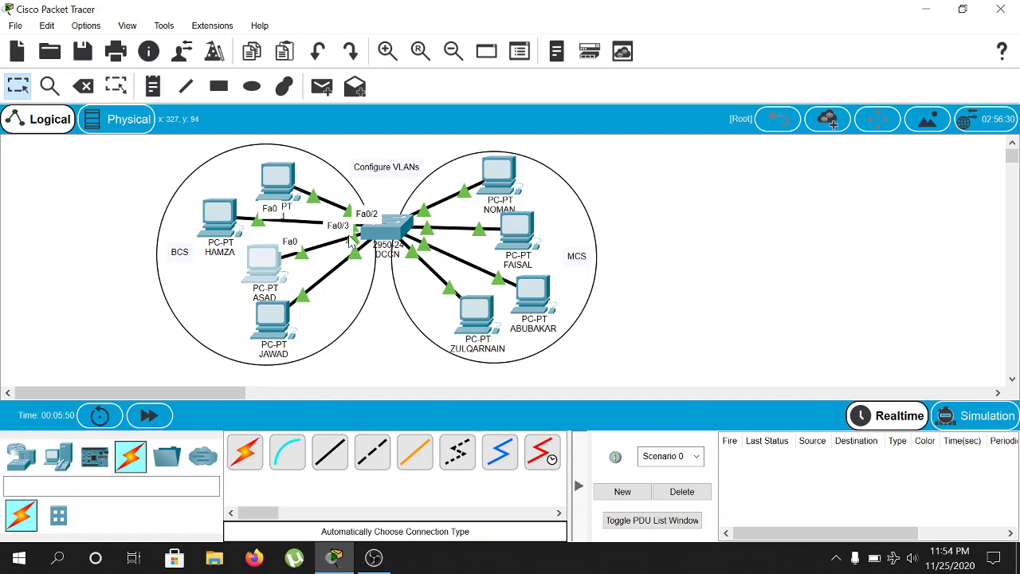
left_click_drag(279, 323, 288, 319)
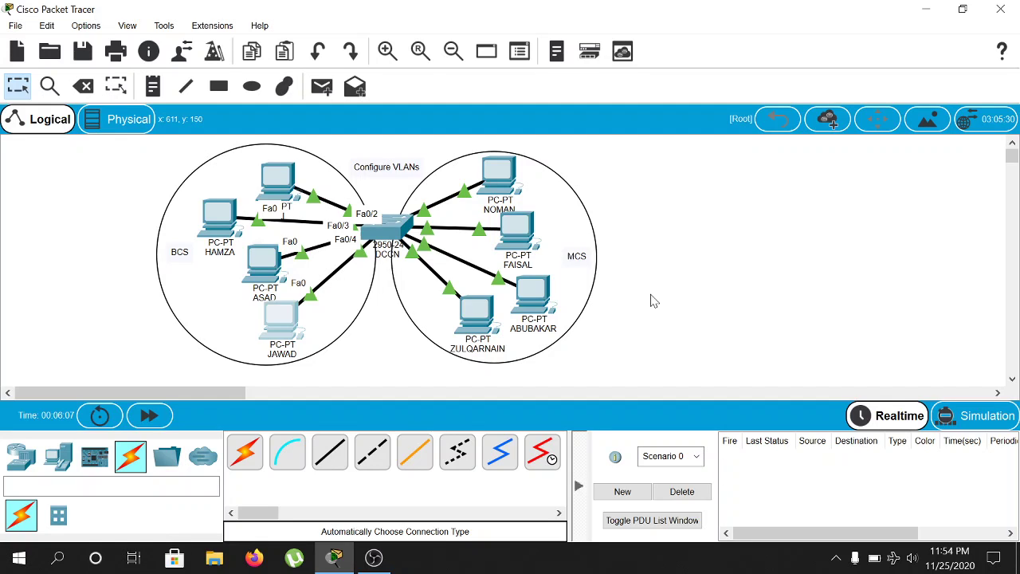
mouse_move(444, 254)
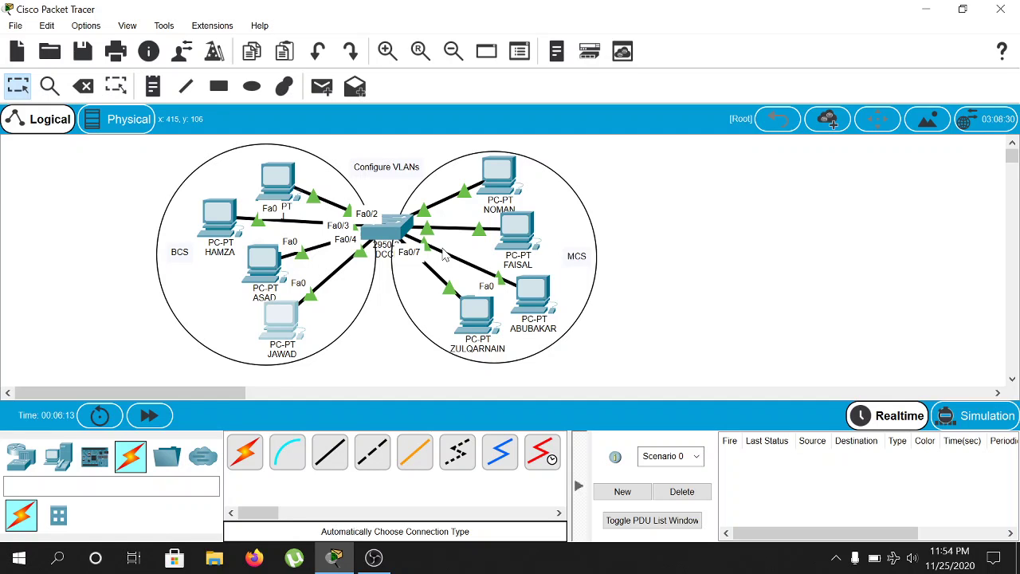
Give the topmost BCS PC the static IPv4 address 192.168.1.1 with subnet mask 255.255.255.0
left_click(271, 183)
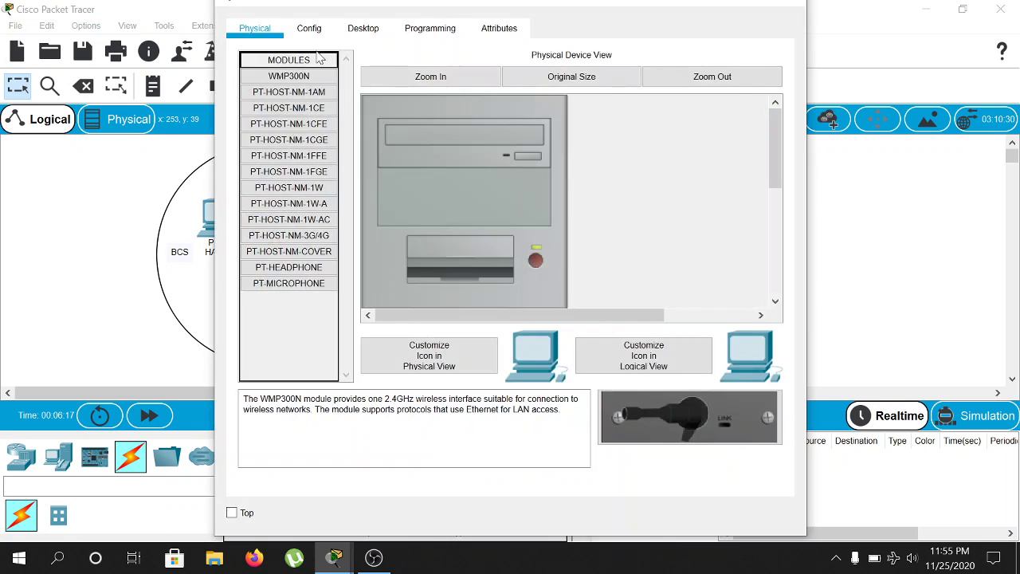
left_click(309, 29)
left_click(364, 29)
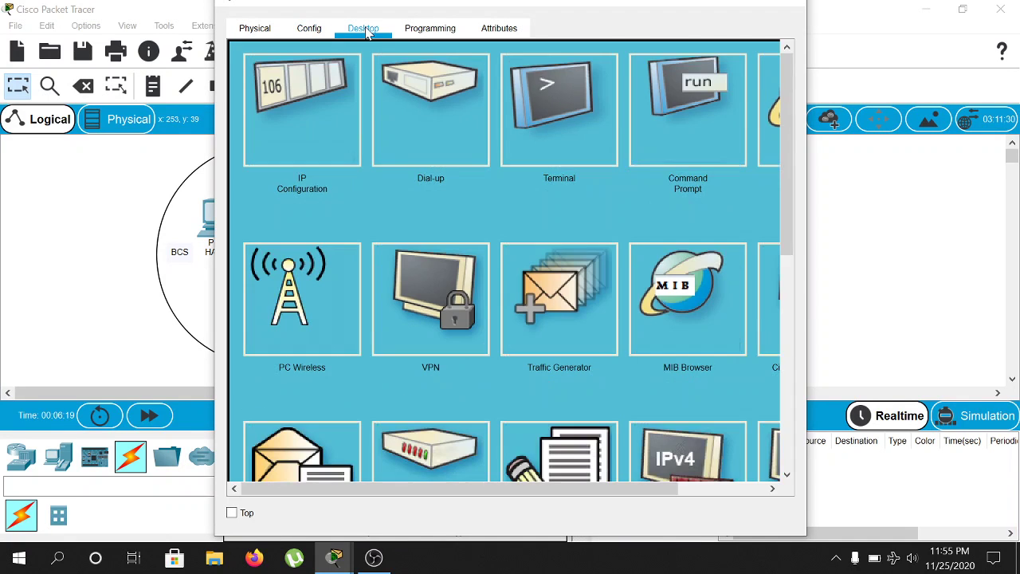
left_click(301, 124)
left_click(422, 161)
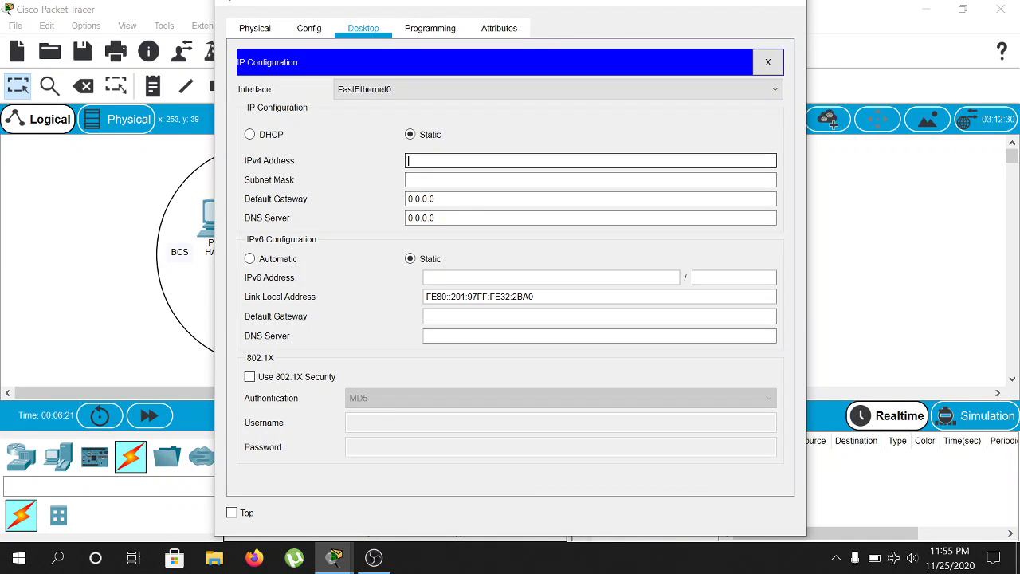
type("192.168.1")
type(".1.1")
left_click_drag(462, 160, 377, 164)
left_click(435, 180)
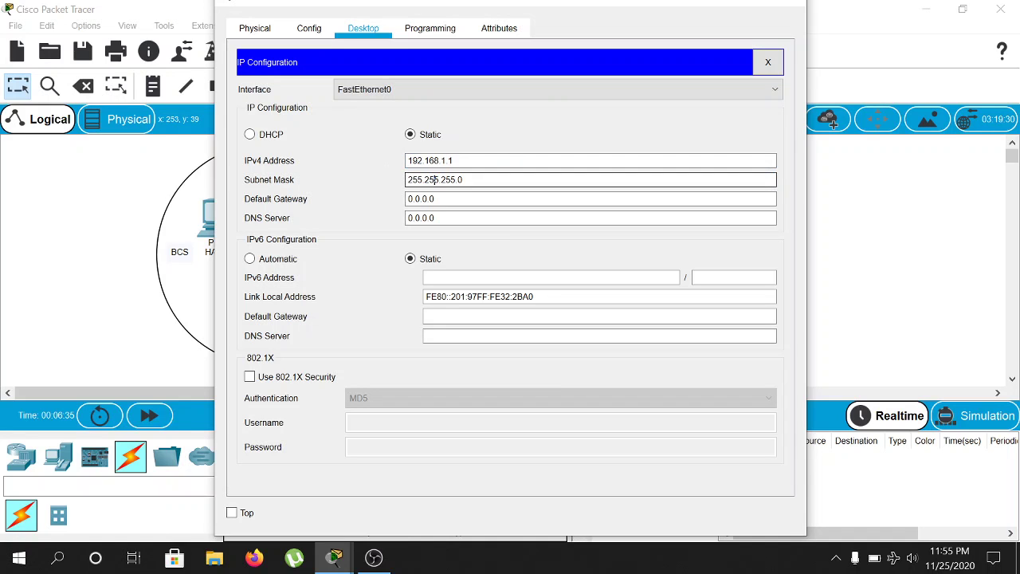
left_click(788, 7)
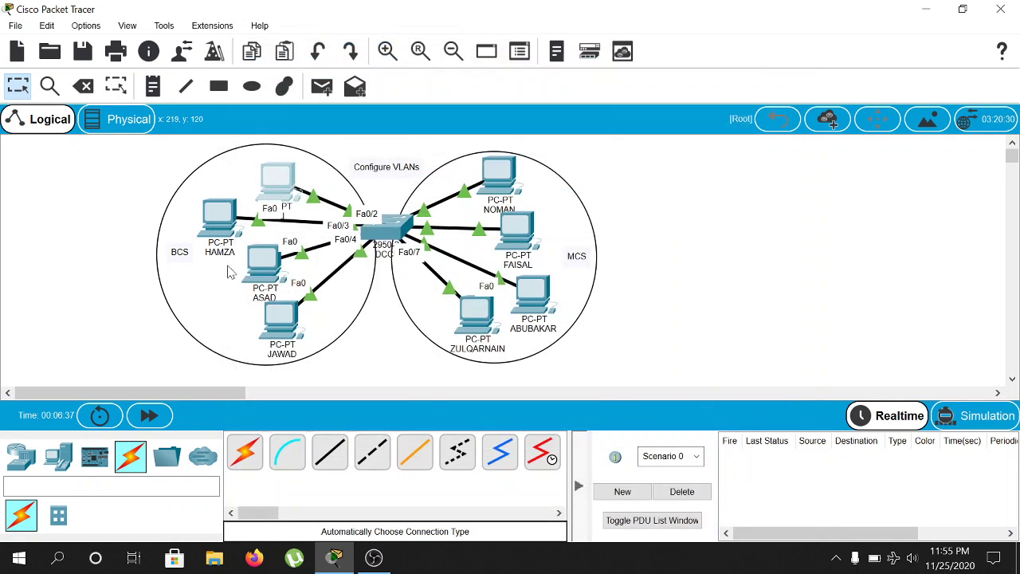
Give the second BCS PC from above the static IPv4 address 192.168.1.2 with the default subnet mask
left_click(267, 179)
left_click(309, 29)
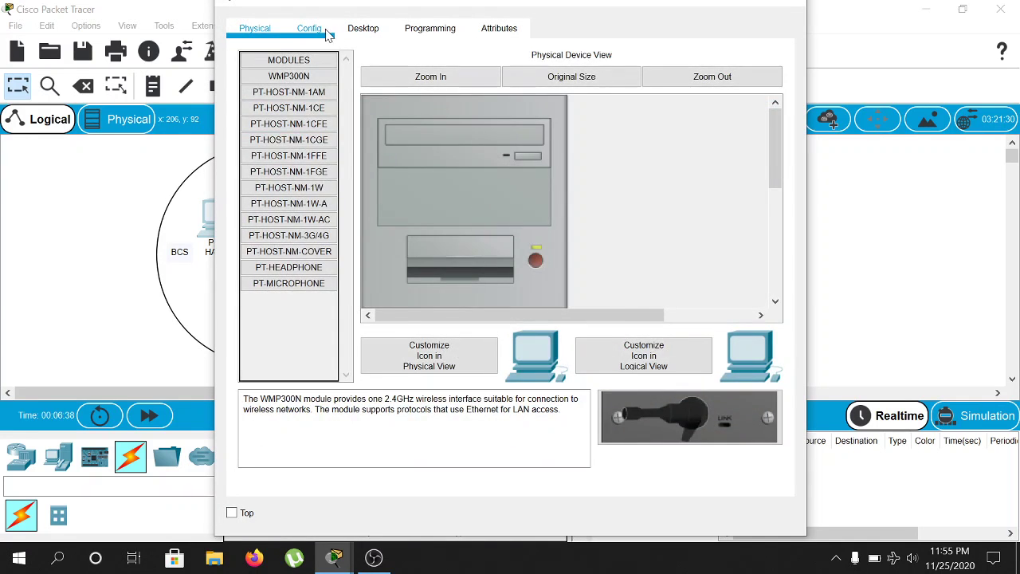
left_click(363, 29)
left_click(323, 126)
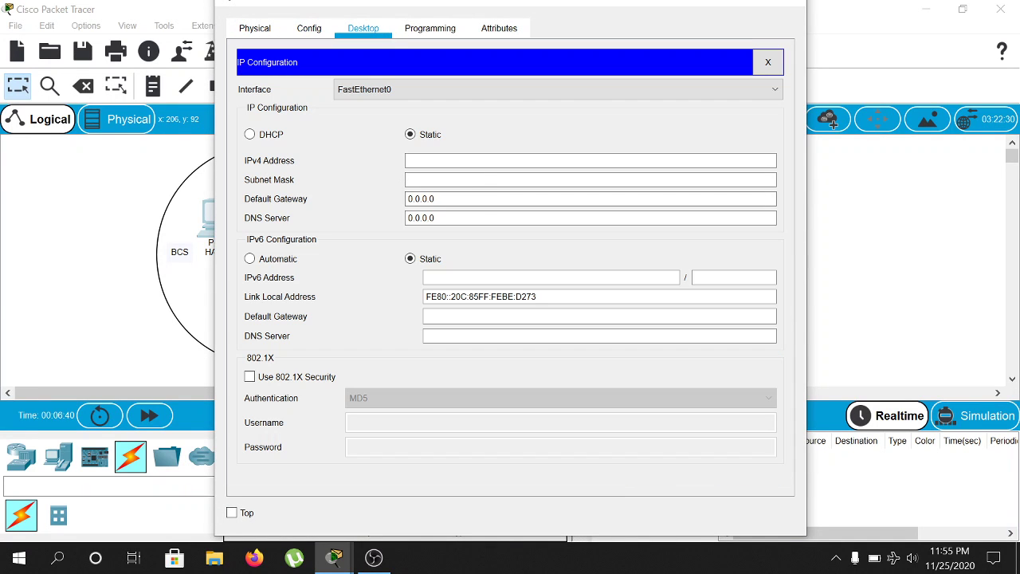
left_click(446, 161)
type("192.168.1.1")
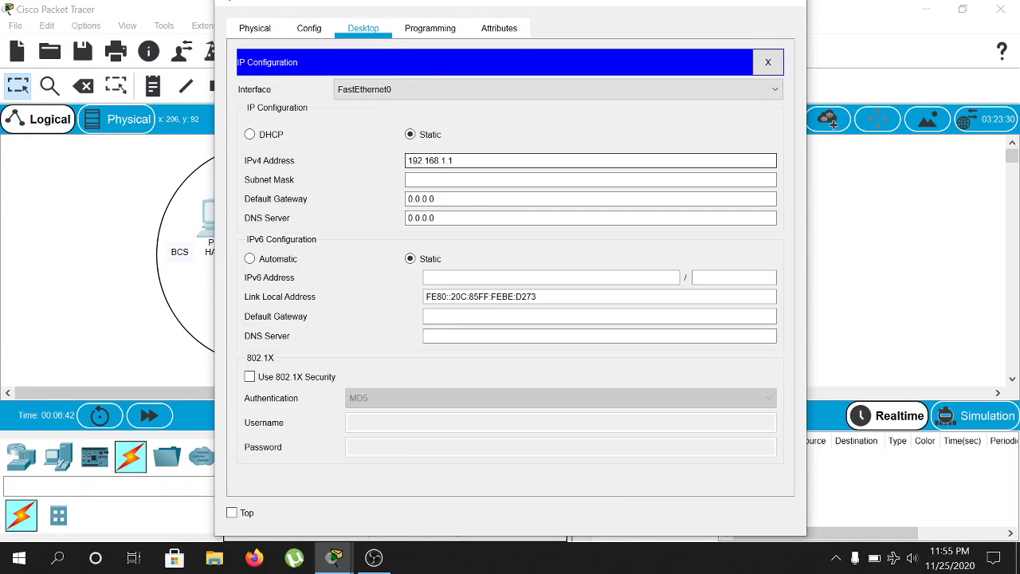
key("Tab")
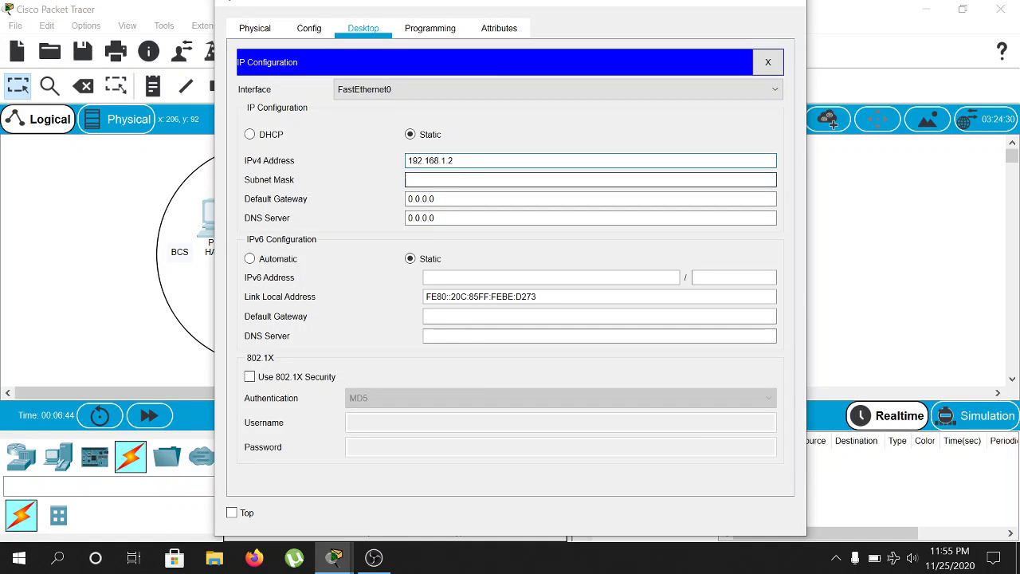
left_click(788, 6)
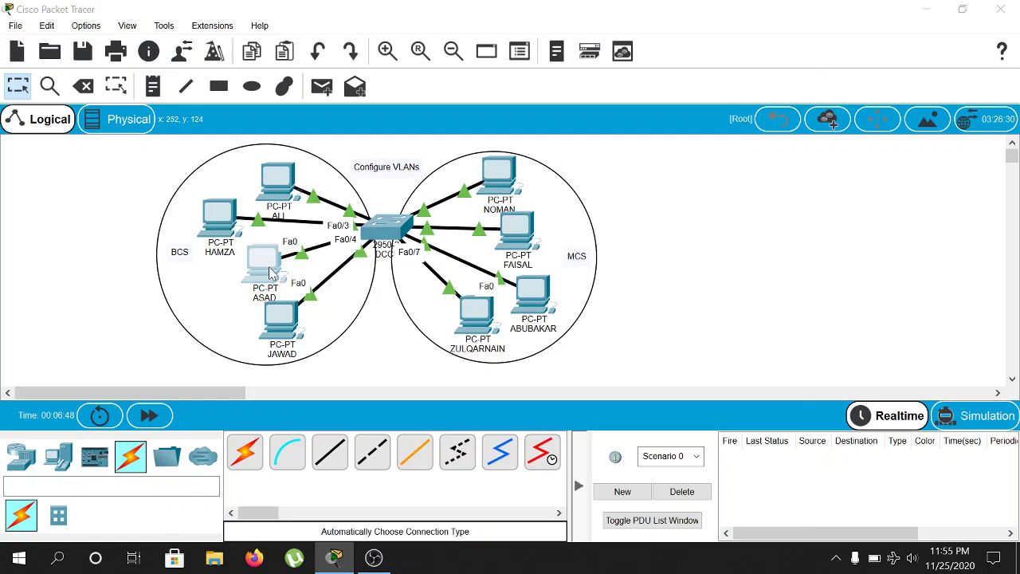
Give the third BCS PC from above the static IPv4 address 192.168.1.3 with subnet mask 255.255.255.0
left_click(271, 272)
left_click(363, 31)
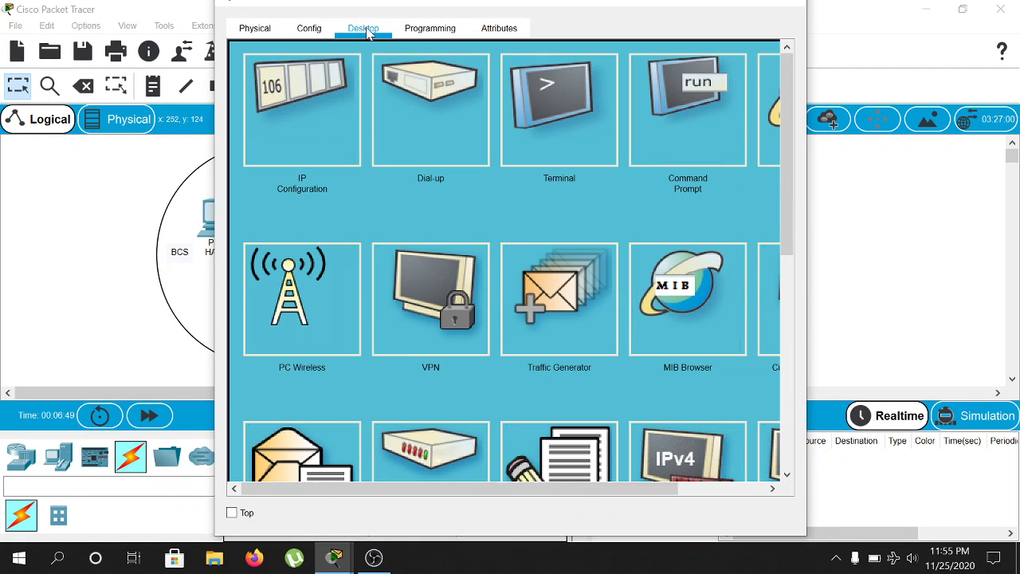
left_click(332, 89)
left_click(490, 160)
type("192.168.1.1")
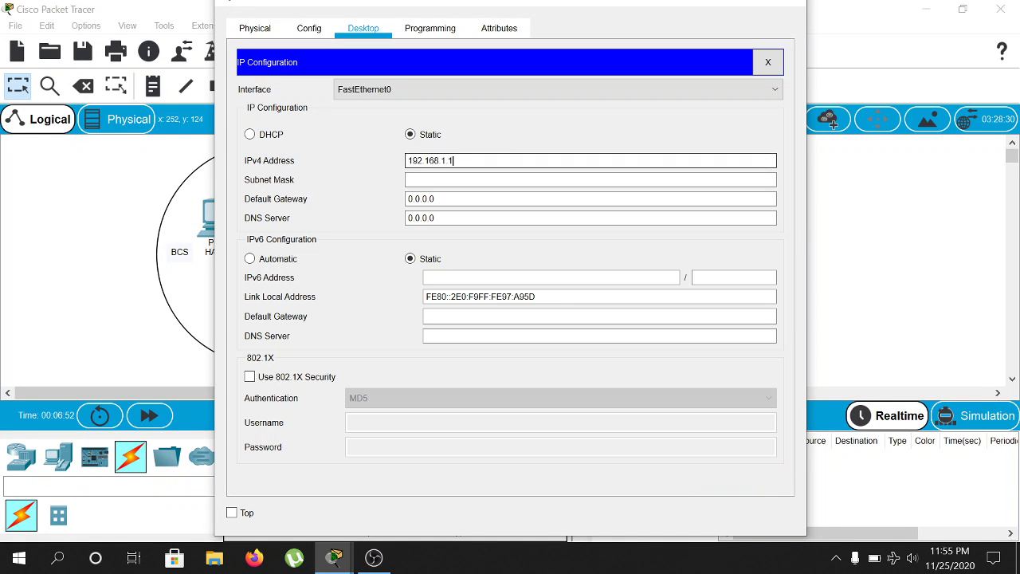
key("Tab")
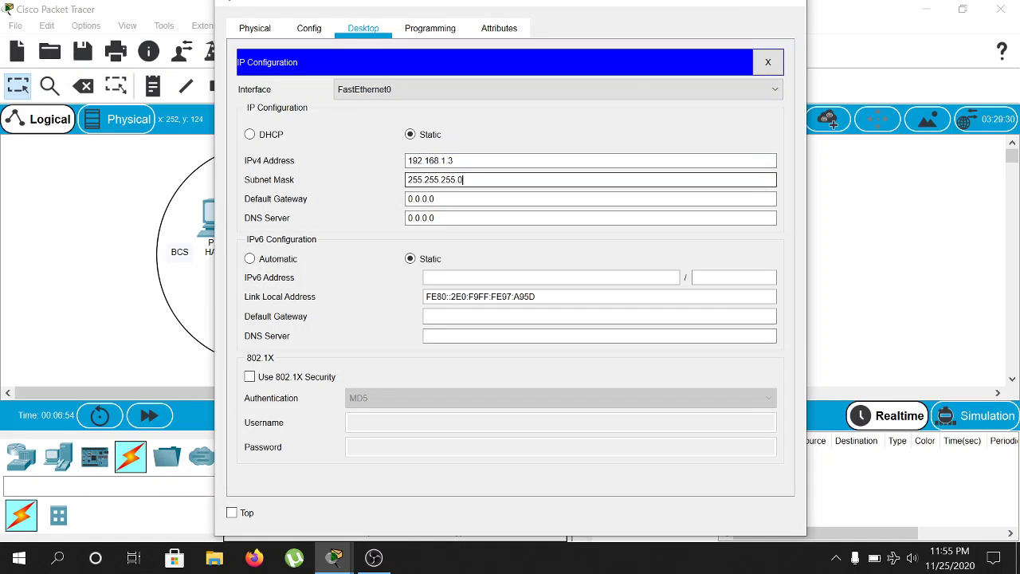
left_click(788, 6)
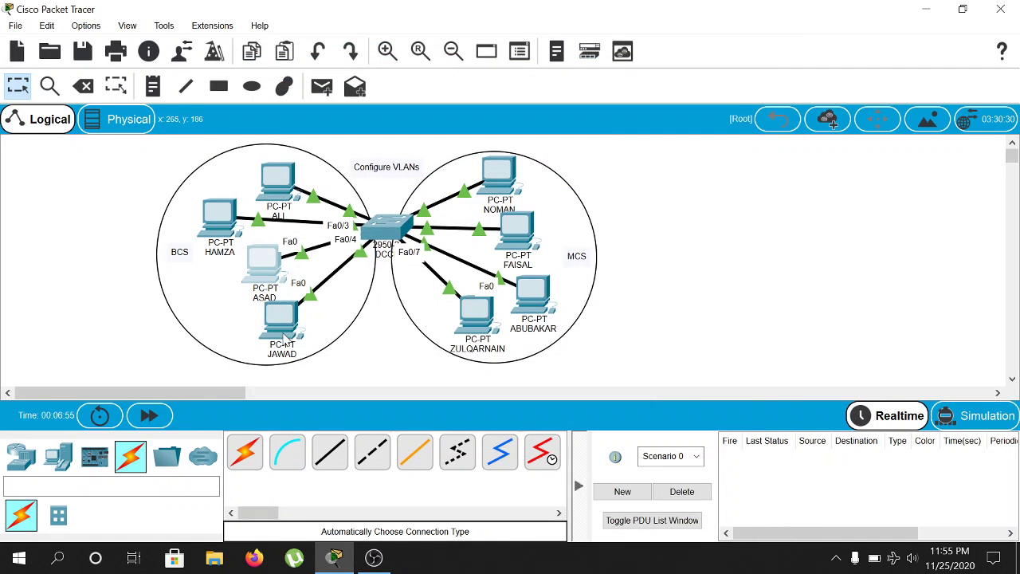
Give the lowest BCS PC the static IPv4 address 192.168.1.4 with subnet mask 255.255.255.0
left_click(281, 320)
left_click(364, 30)
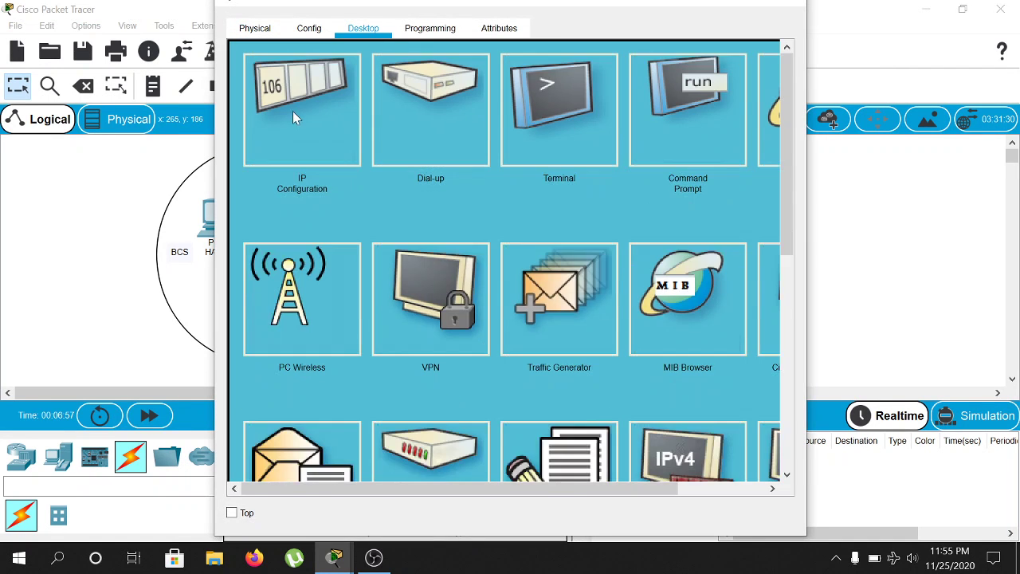
left_click(293, 111)
type("192.168.1.4")
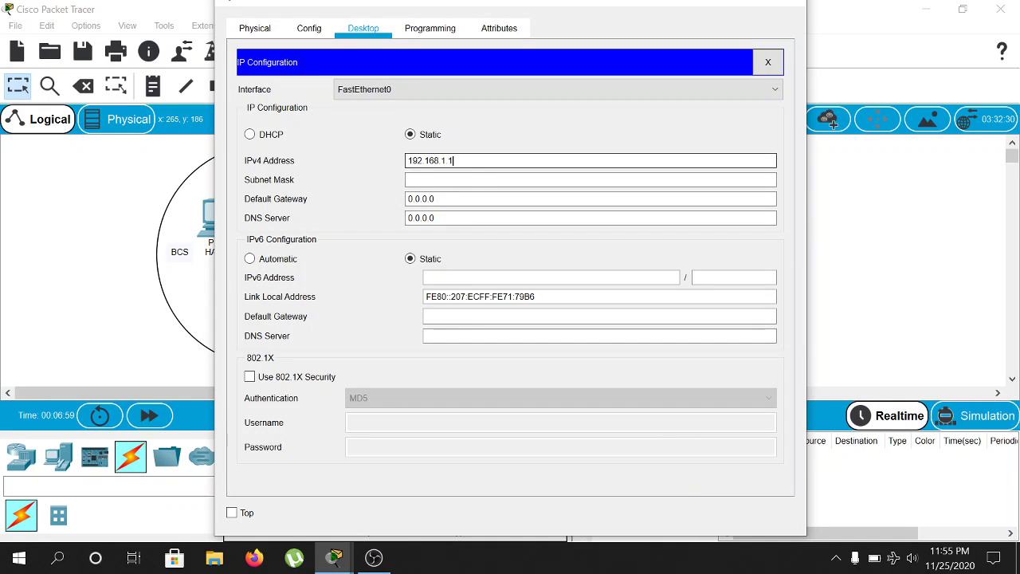
key("Tab")
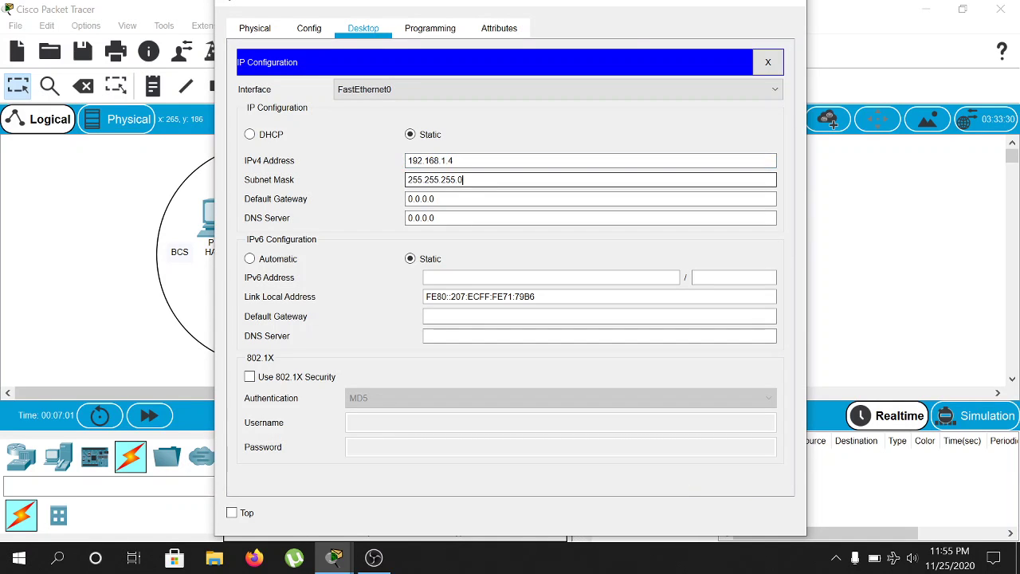
left_click(789, 7)
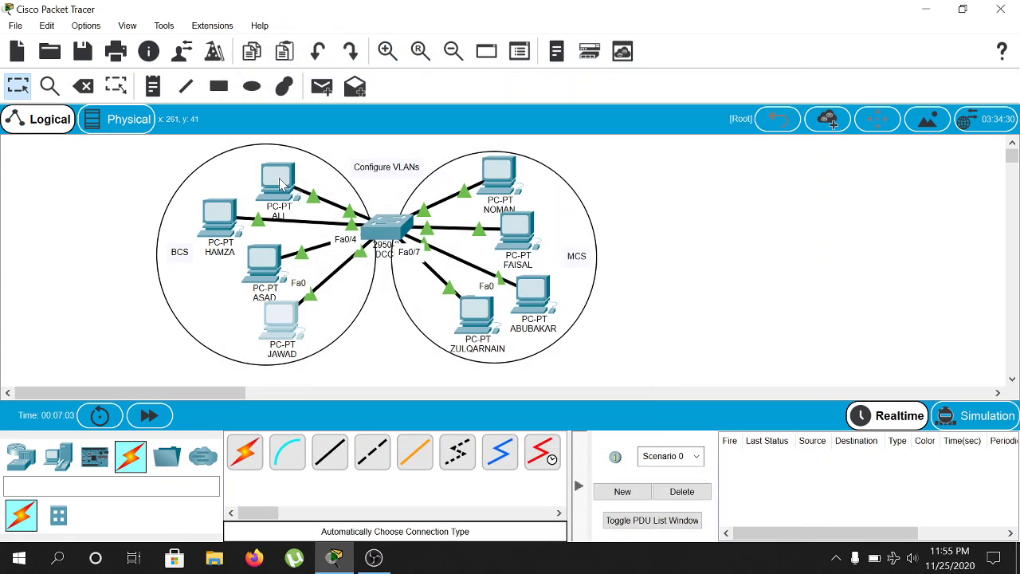
mouse_move(281, 183)
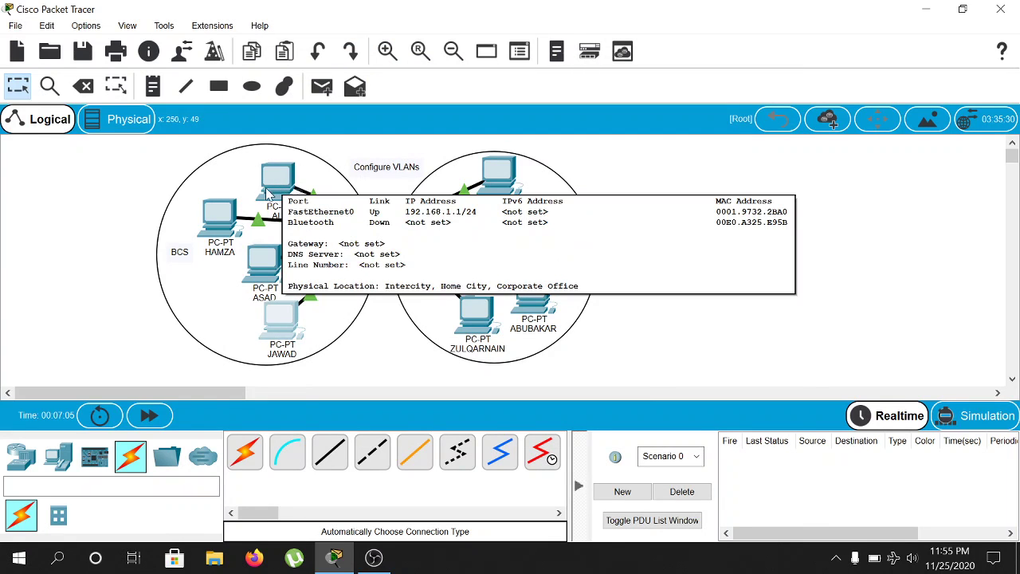
mouse_move(221, 224)
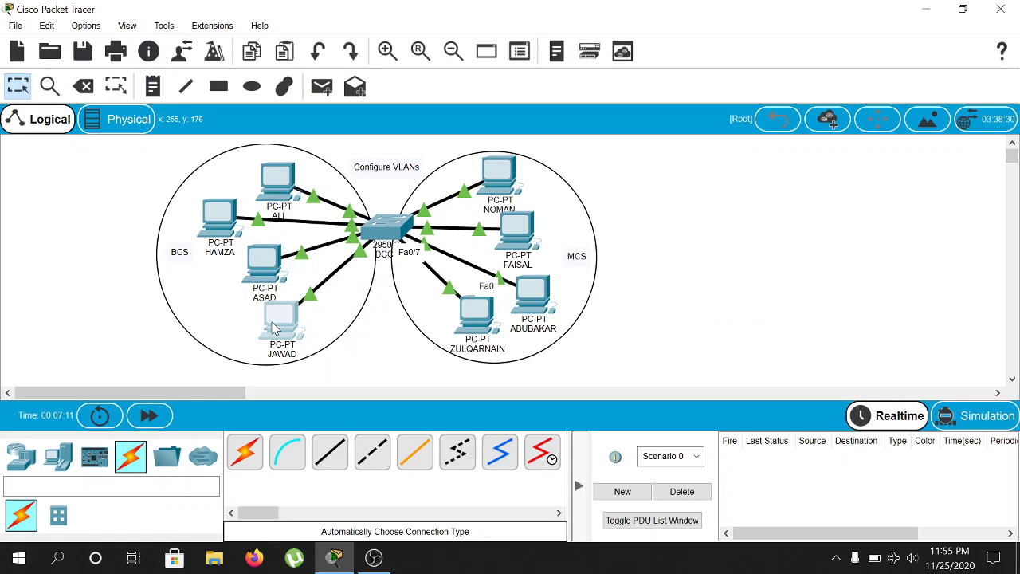
Give the topmost MCS PC the static IPv4 address 192.168.1.5 with the default subnet mask
left_click(499, 172)
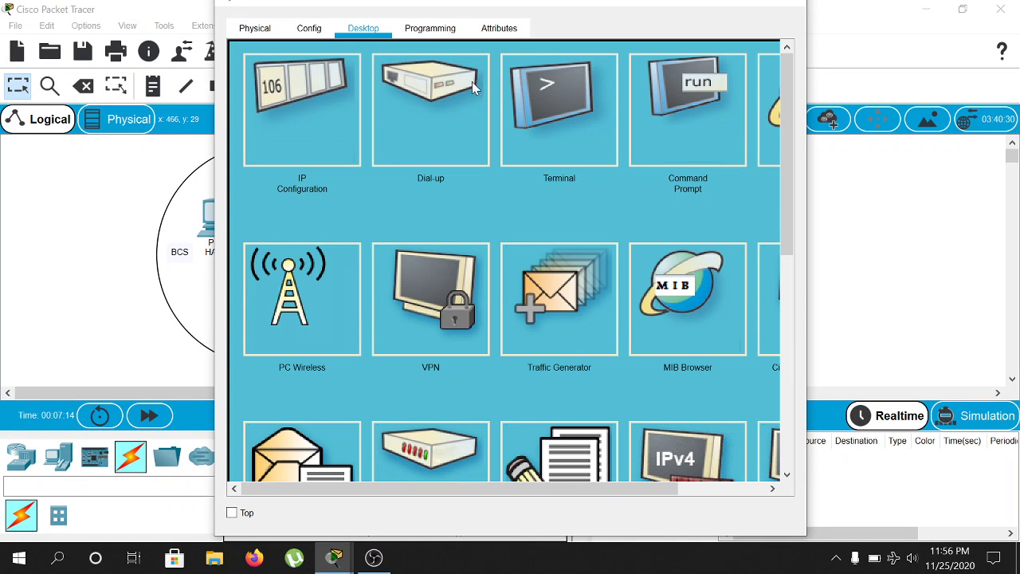
left_click(330, 112)
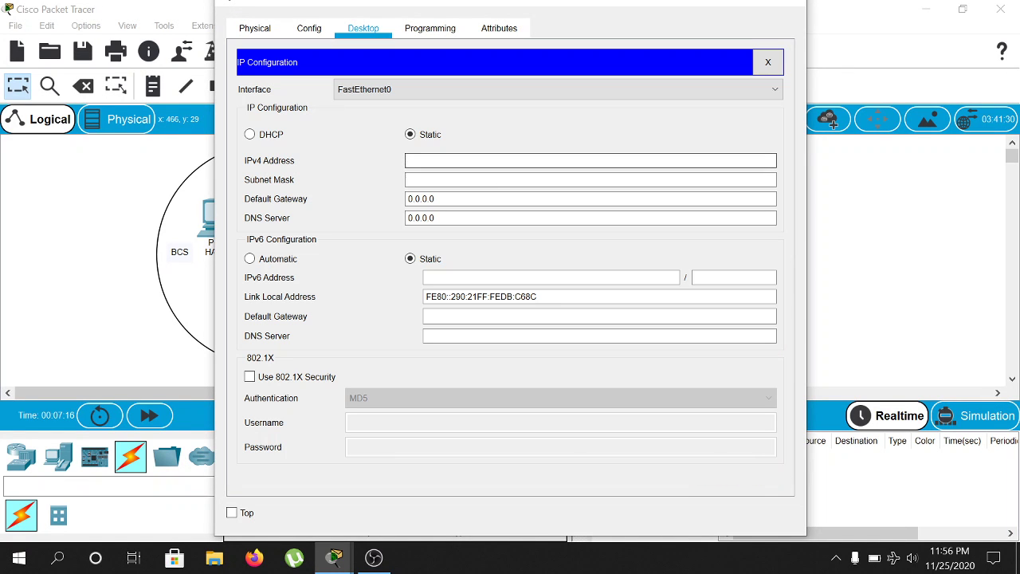
type("192.168.1.1")
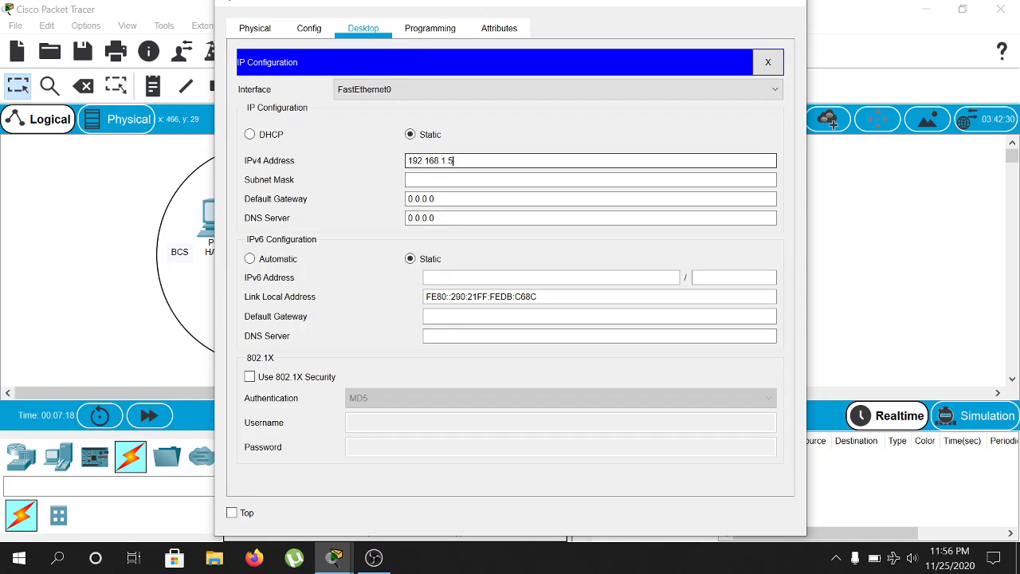
left_click(505, 177)
left_click(775, 3)
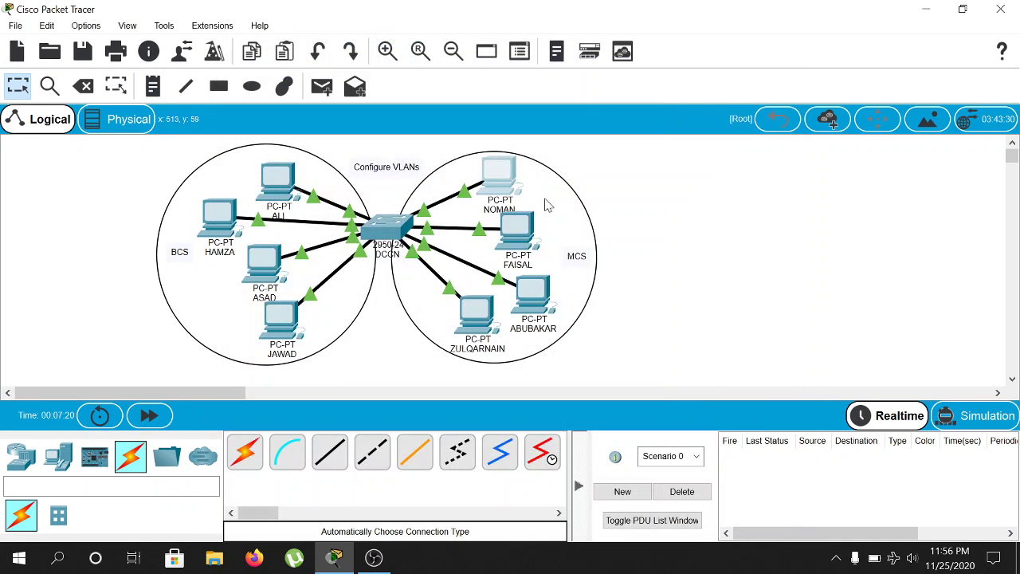
Give the second MCS PC from above the static IPv4 address 192.168.1.6 with subnet mask 255.255.255.0
left_click(498, 172)
left_click(364, 29)
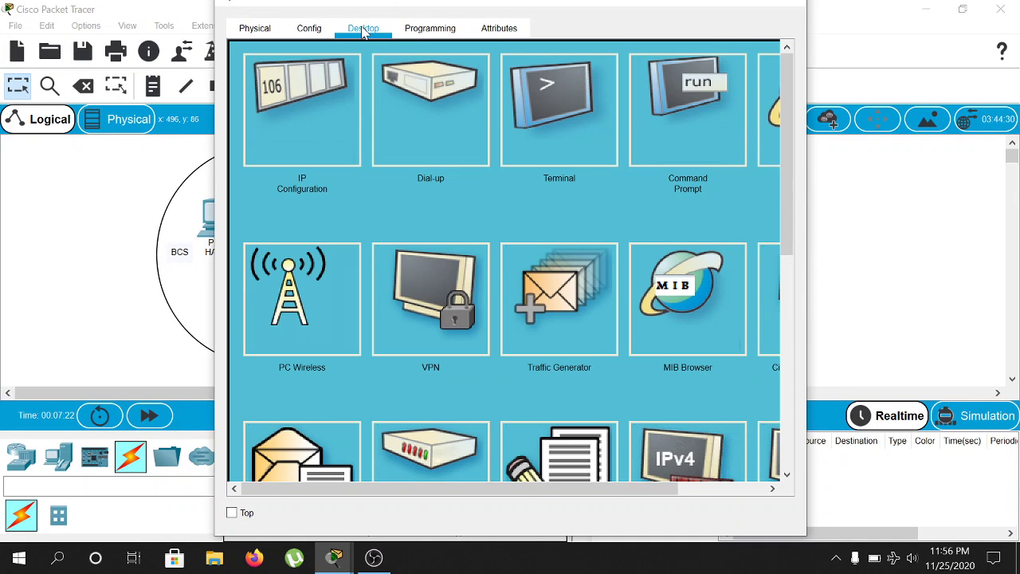
left_click(308, 99)
left_click(447, 162)
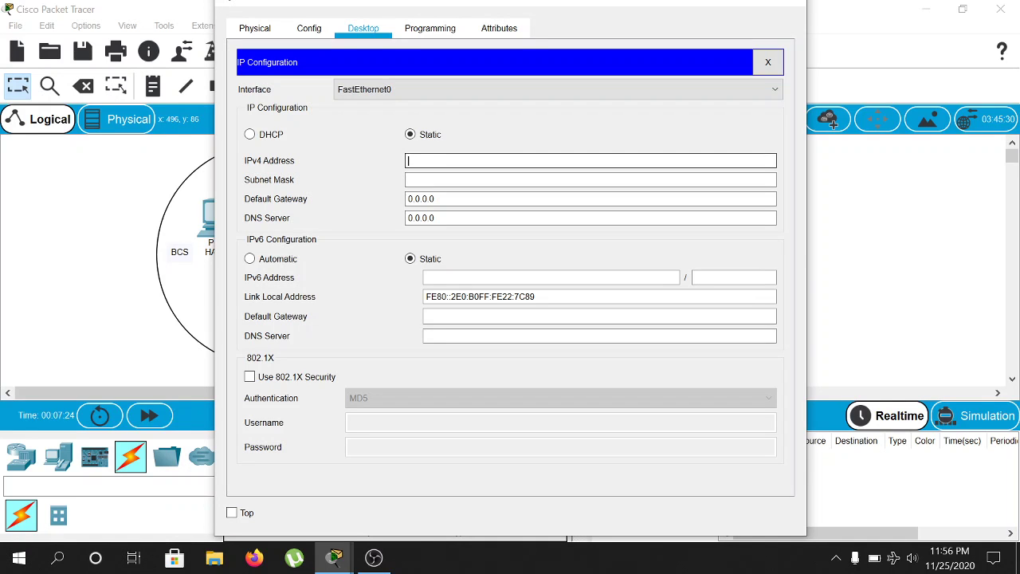
type("192.168.1.1")
key("BackSpace")
type("6")
key("Tab")
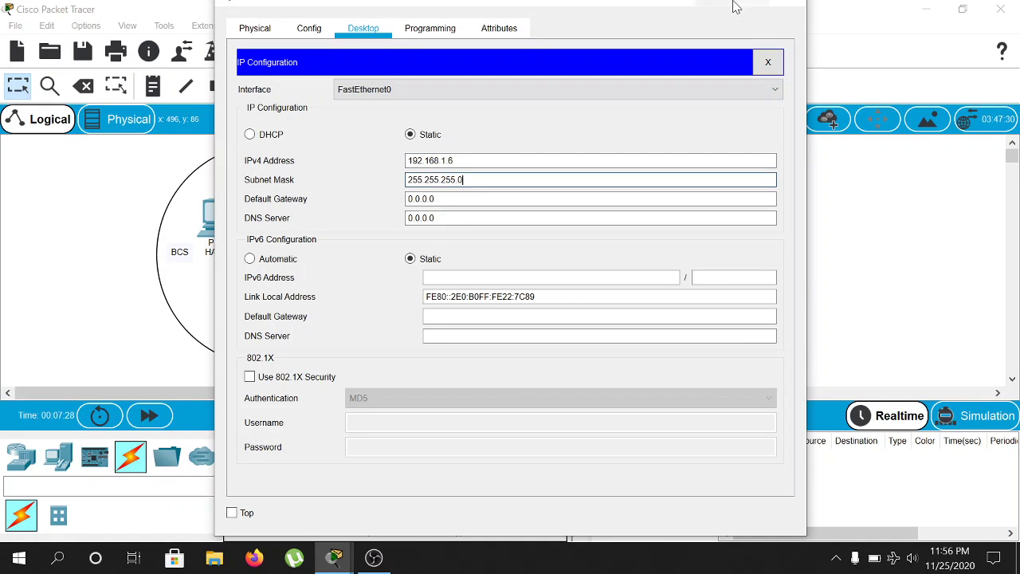
left_click(781, 6)
Give the third MCS PC from above the static IPv4 address 192.168.1.7 with the default subnet mask
left_click(514, 230)
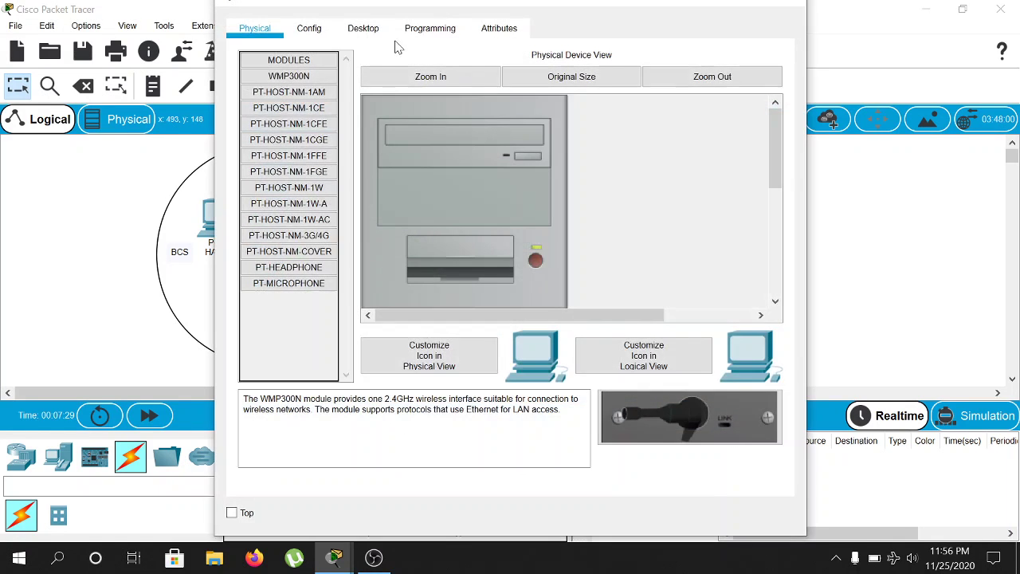
left_click(365, 29)
left_click(311, 118)
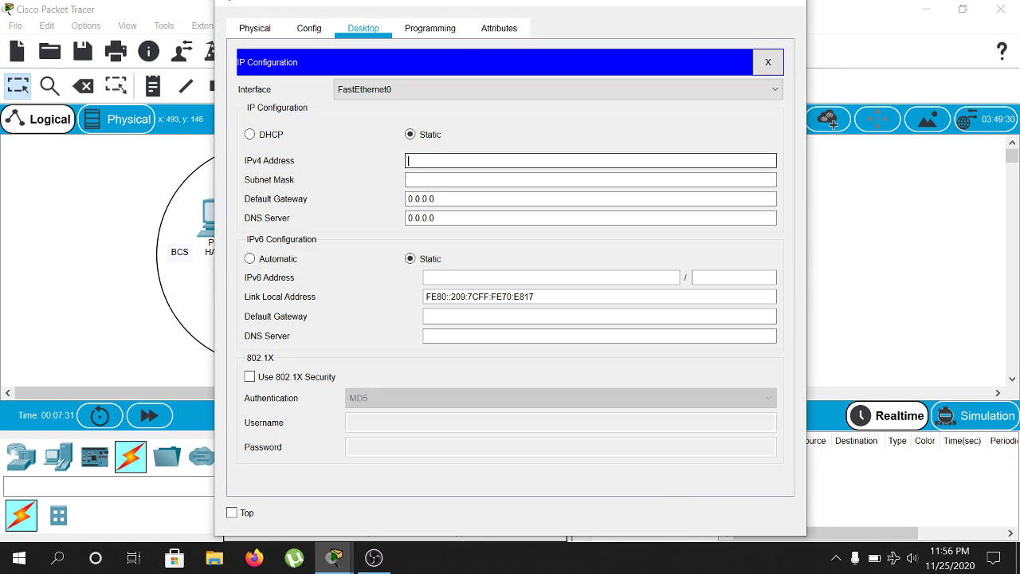
type("192.168.1.1")
key("BackSpace")
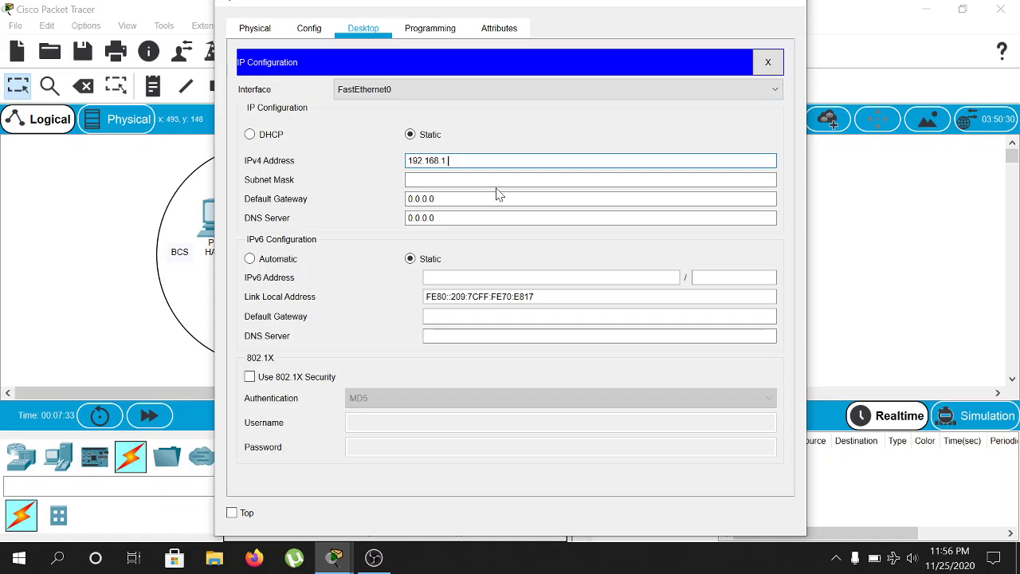
type("6")
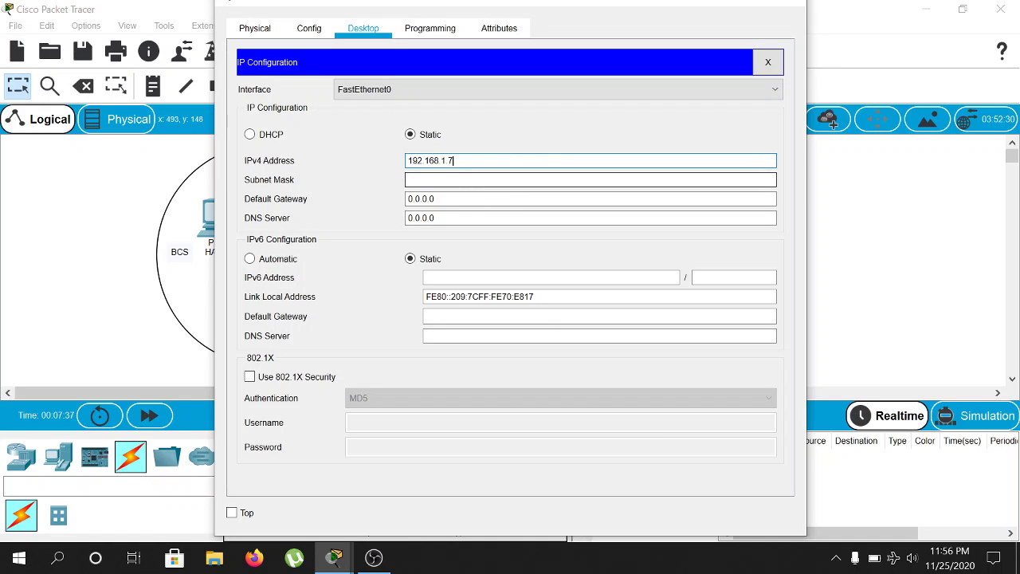
key("Tab")
left_click(789, 4)
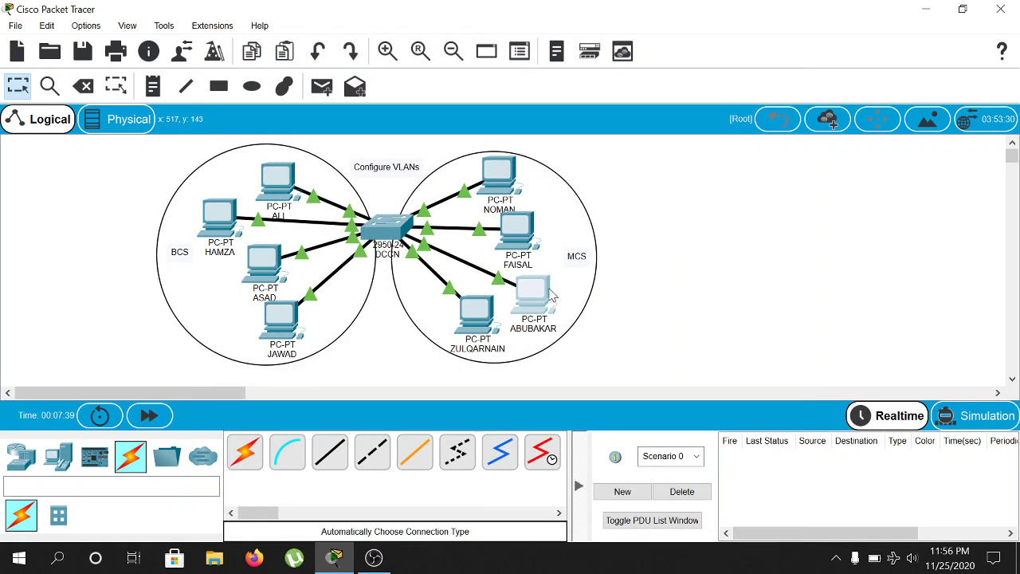
mouse_move(538, 299)
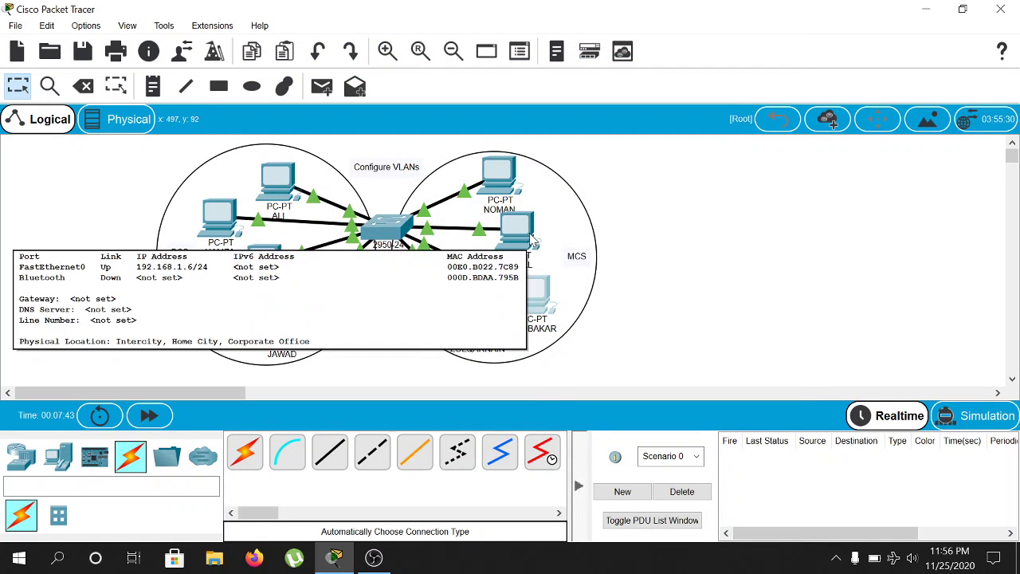
Give the lowest MCS PC the static IPv4 address 192.168.1.8 with subnet mask 255.255.255.0
left_click(503, 179)
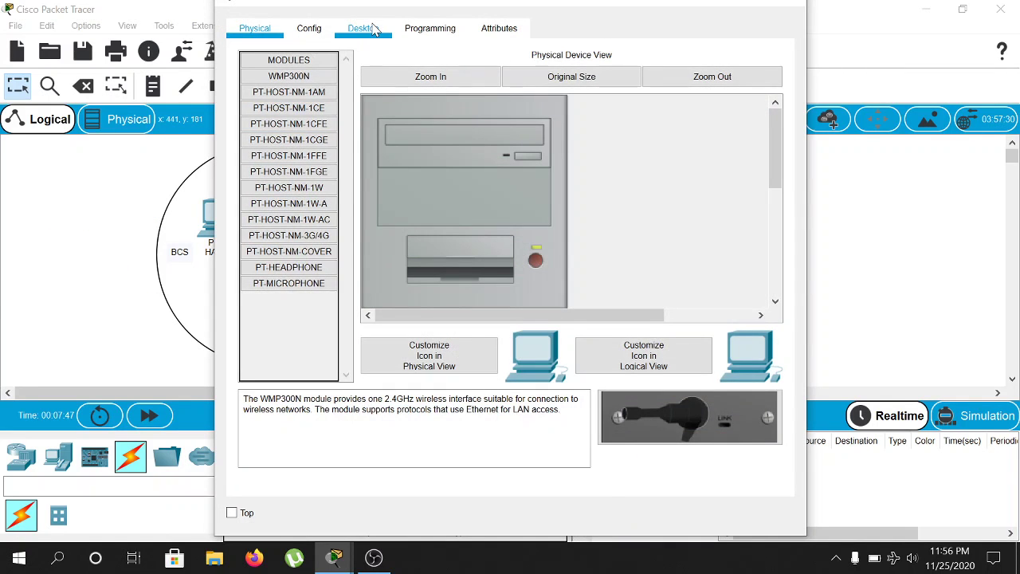
left_click(363, 28)
left_click(346, 121)
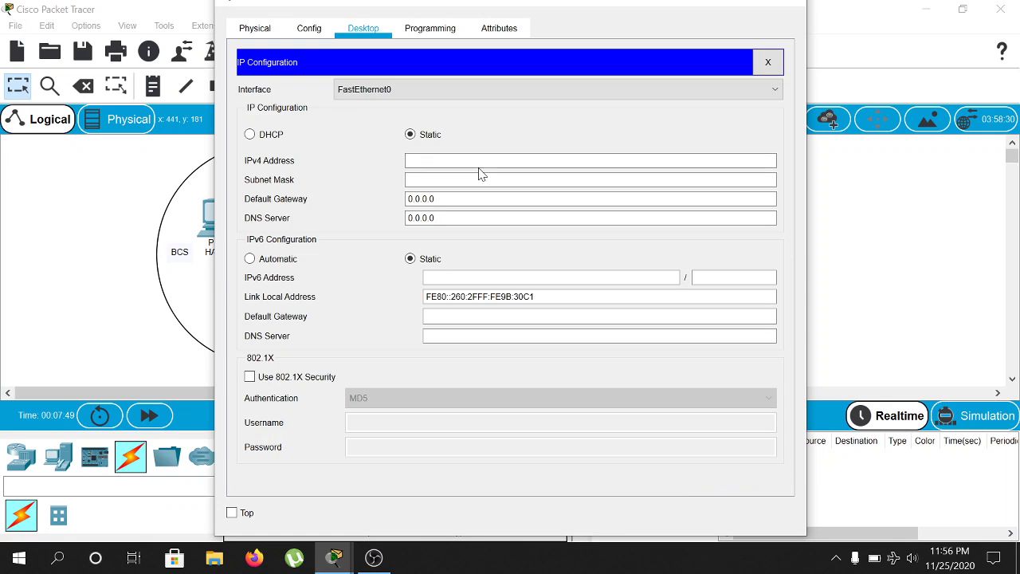
type("192.168.1.1")
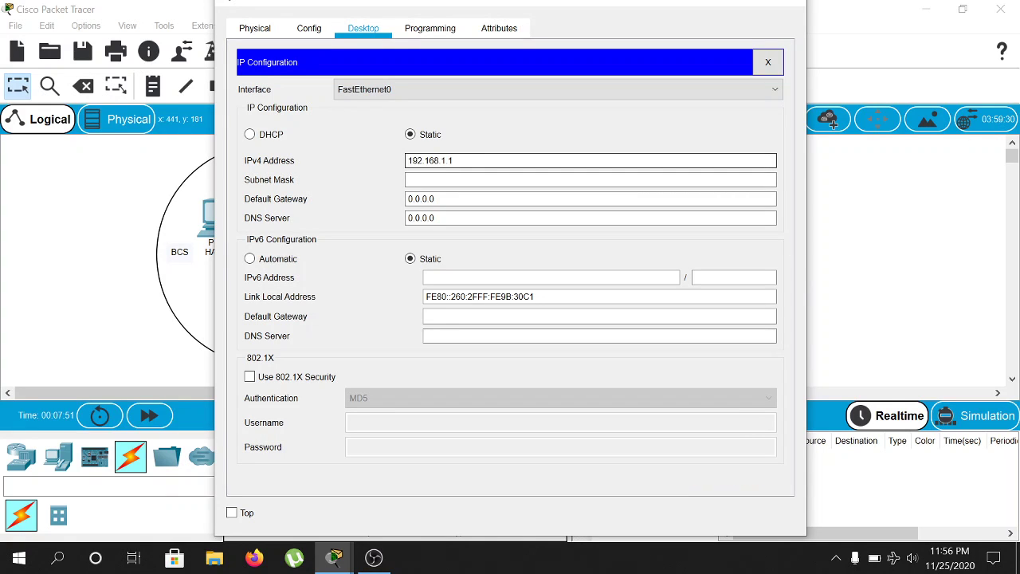
key("BackSpace")
type("8")
key("Tab")
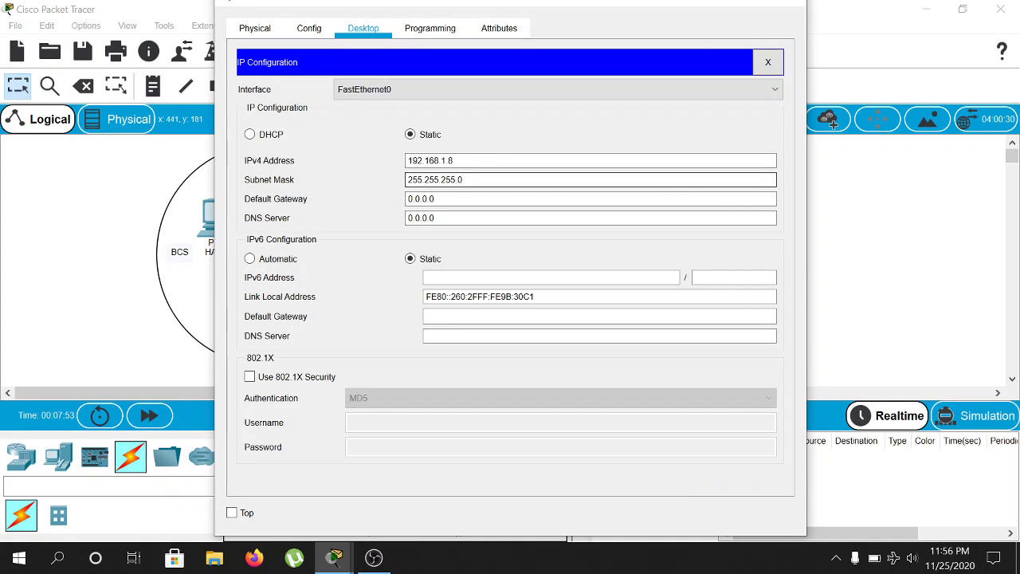
left_click(788, 7)
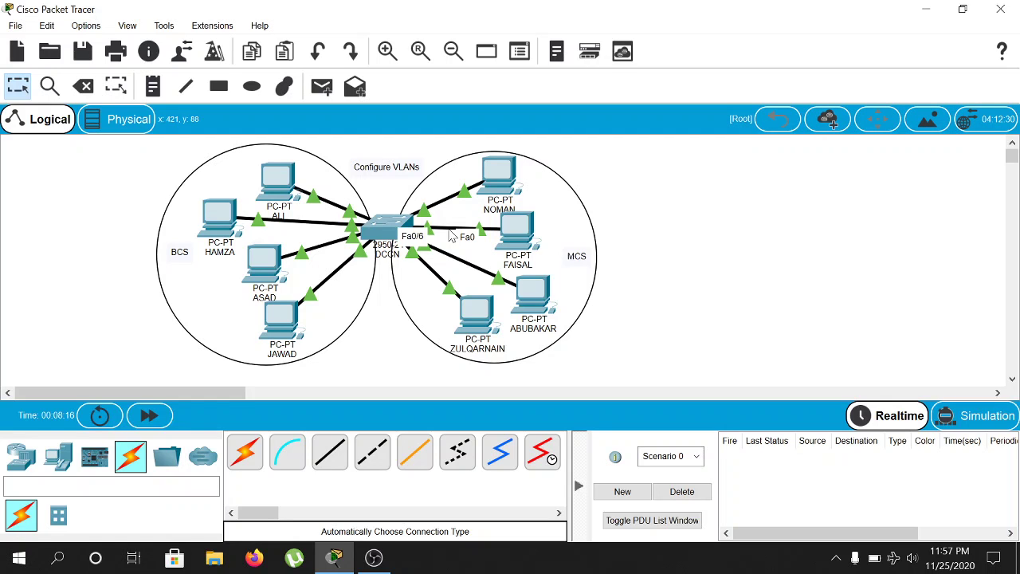
Ping 192.168.1.8 from the command prompt of the topmost BCS PC to test its link to the MCS group
left_click(281, 182)
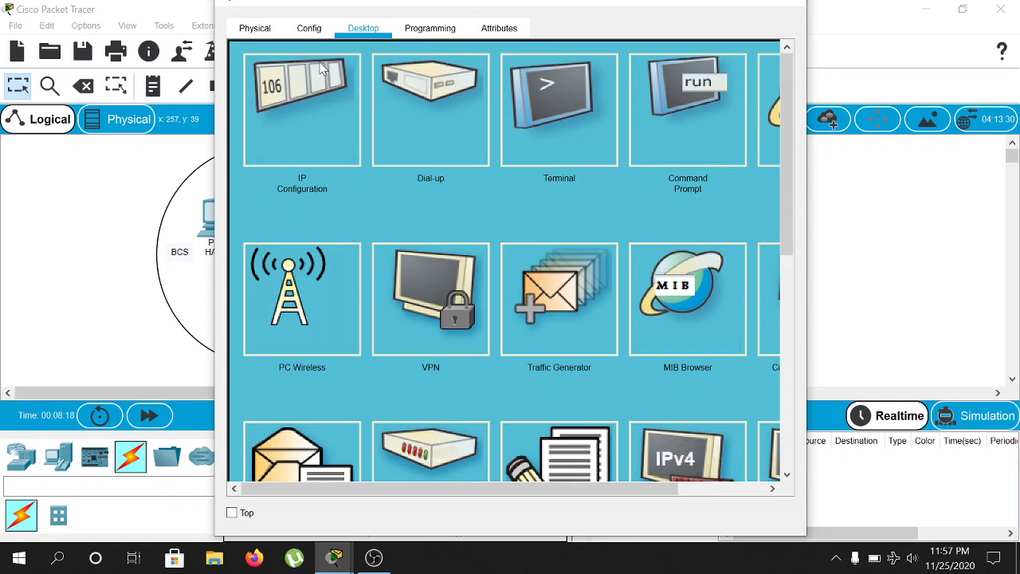
left_click(661, 113)
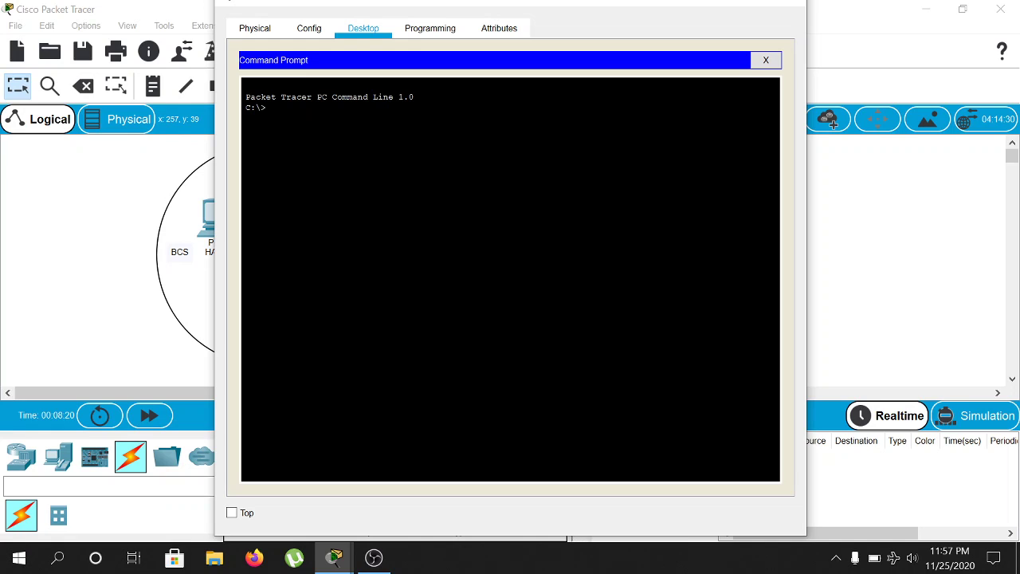
type("ping 192.168.1.8")
key("Return")
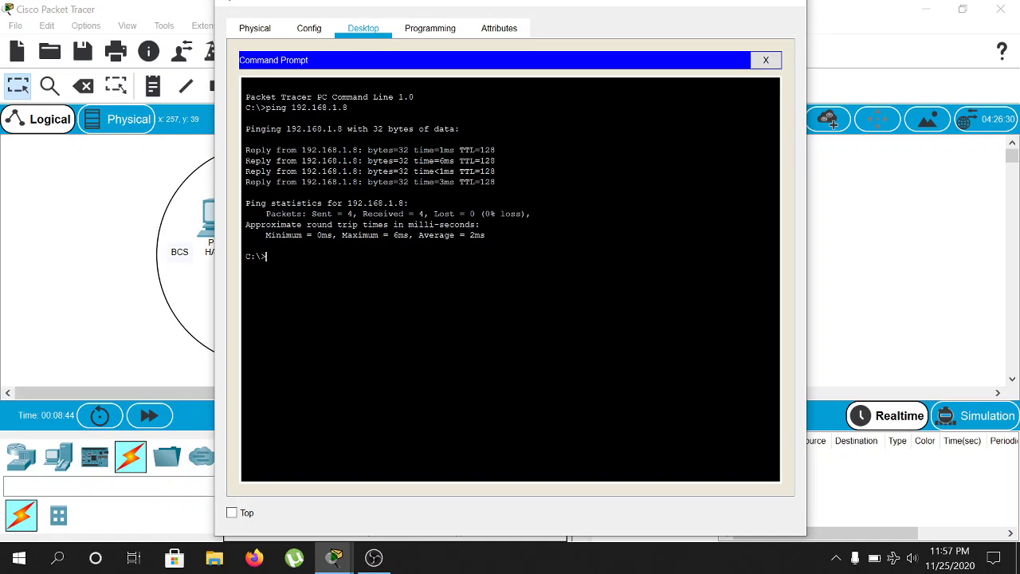
left_click(795, 8)
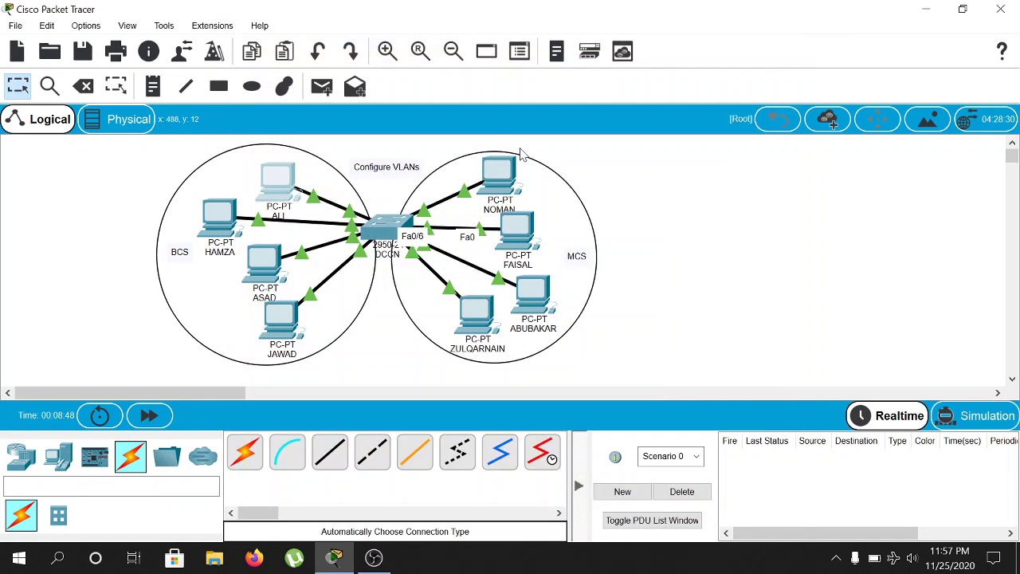
Send a simple PDU from the topmost BCS PC to the lowest MCS PC
left_click(322, 88)
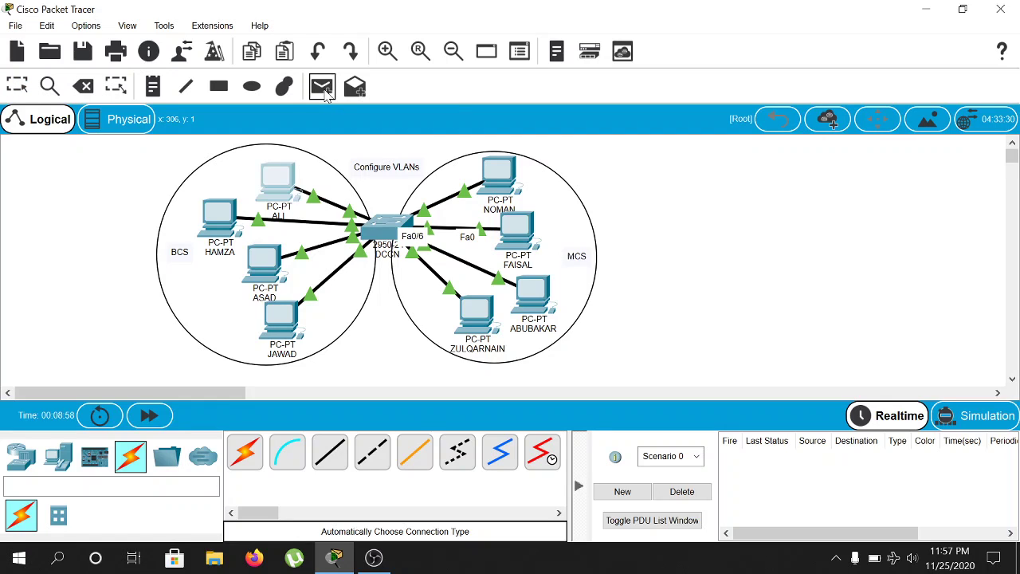
left_click(280, 185)
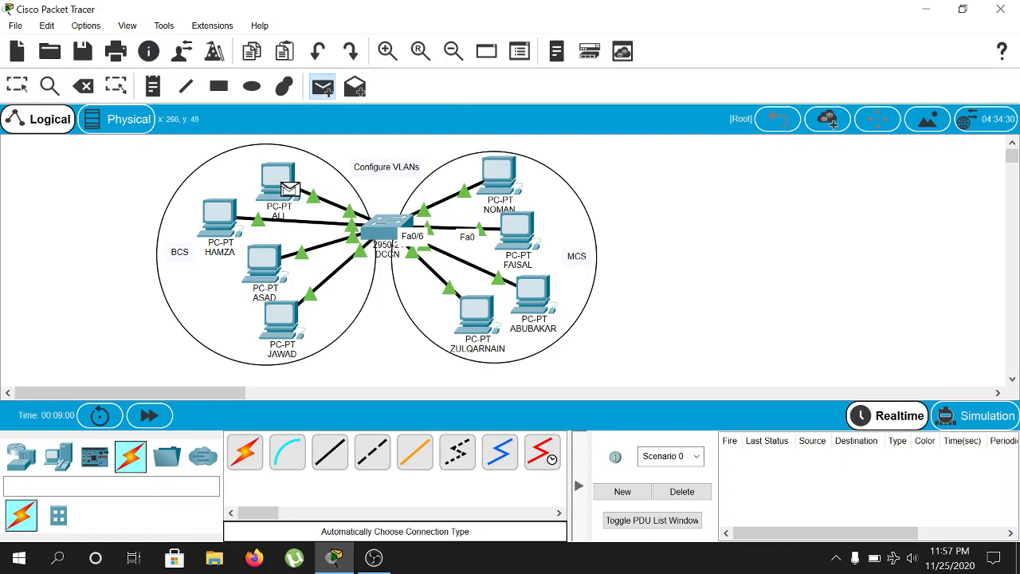
left_click(482, 318)
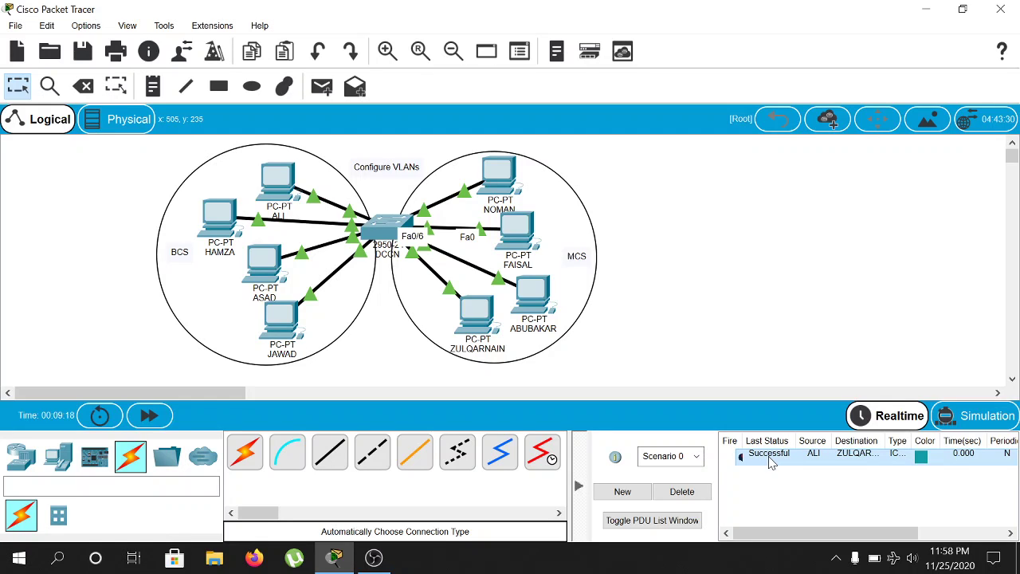
Send a simple PDU from the lowest BCS PC to the topmost MCS PC
left_click(318, 91)
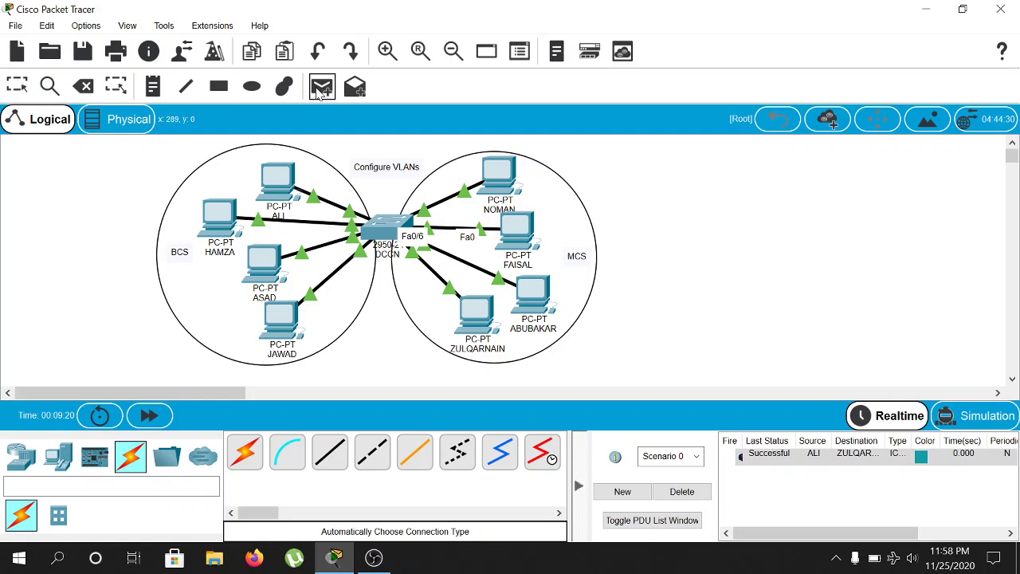
left_click(288, 319)
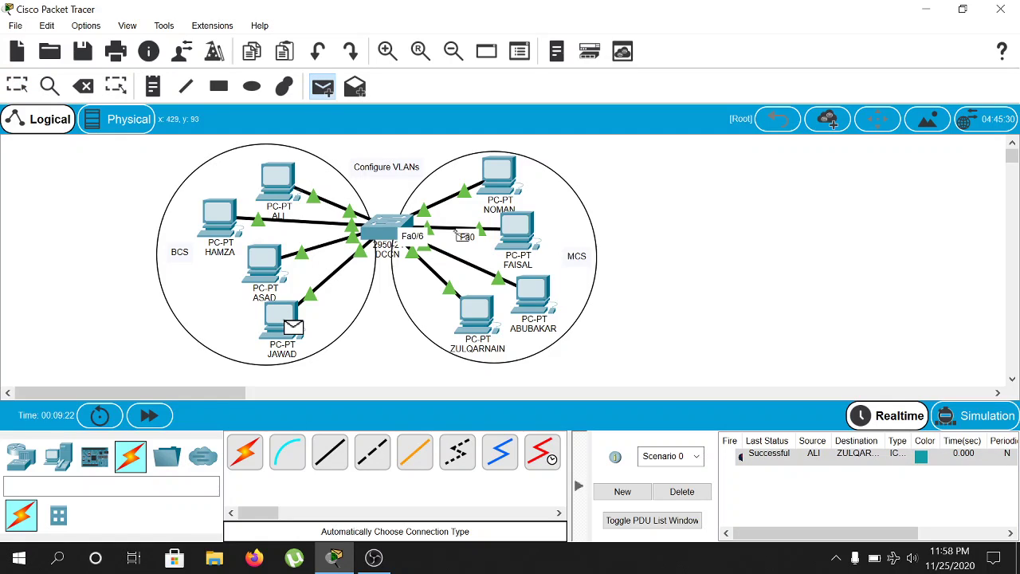
mouse_move(504, 182)
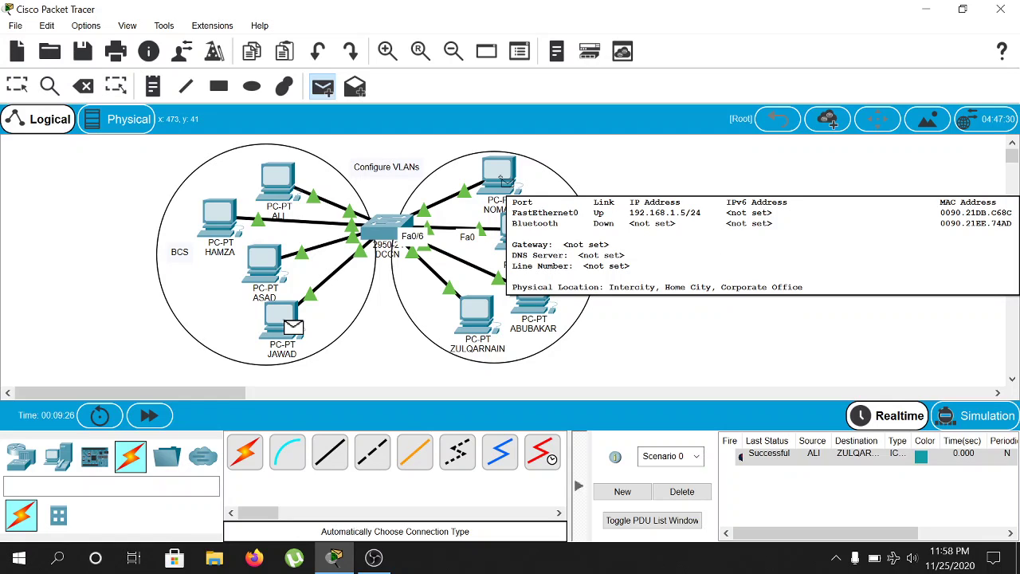
left_click(503, 180)
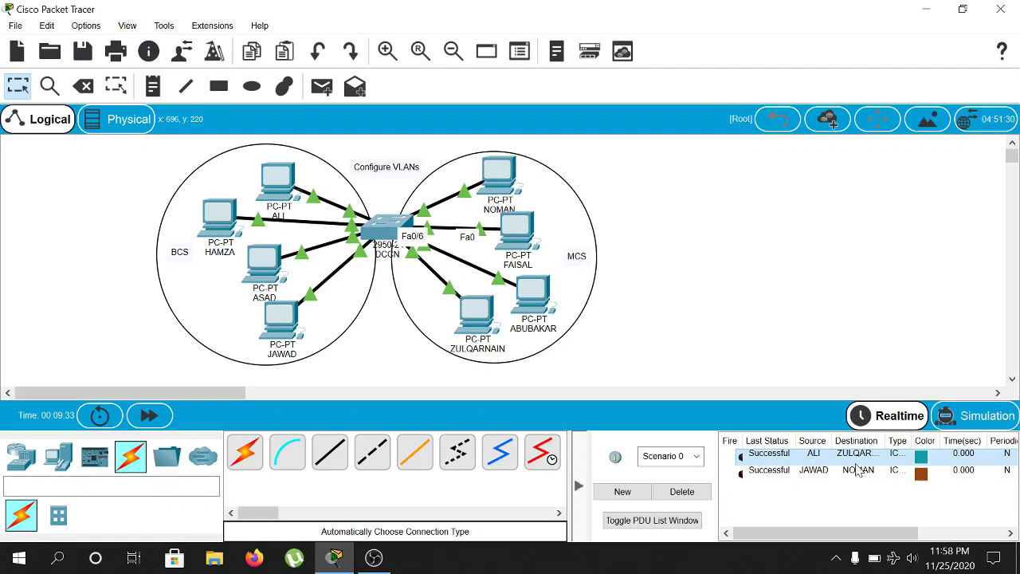
Send a simple PDU within the BCS group, from its topmost PC to its lowest PC
left_click(322, 88)
left_click(271, 189)
left_click(279, 325)
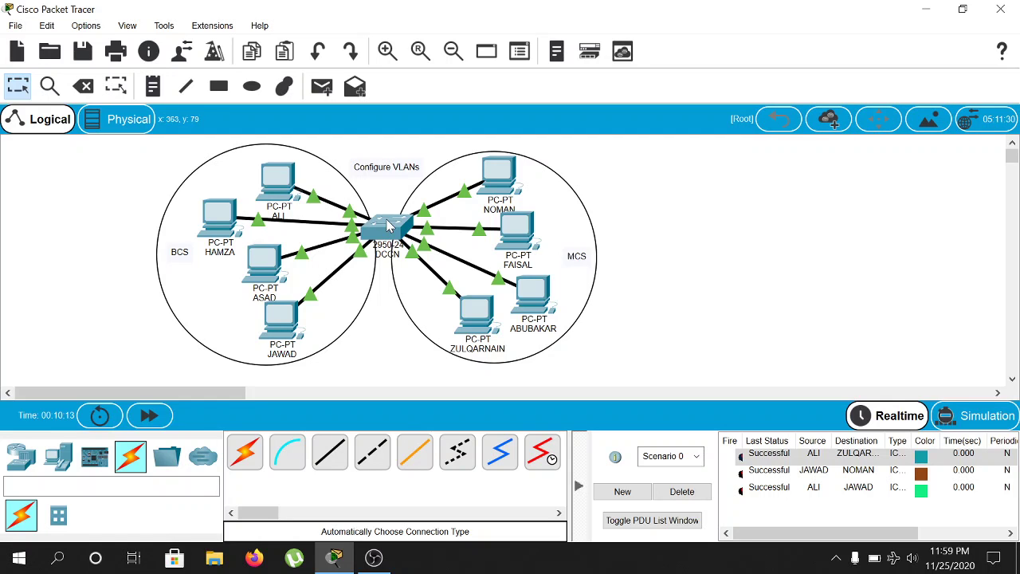
Open the DCCN switch's command line interface, bring up its prompt and maximize the window
mouse_move(388, 226)
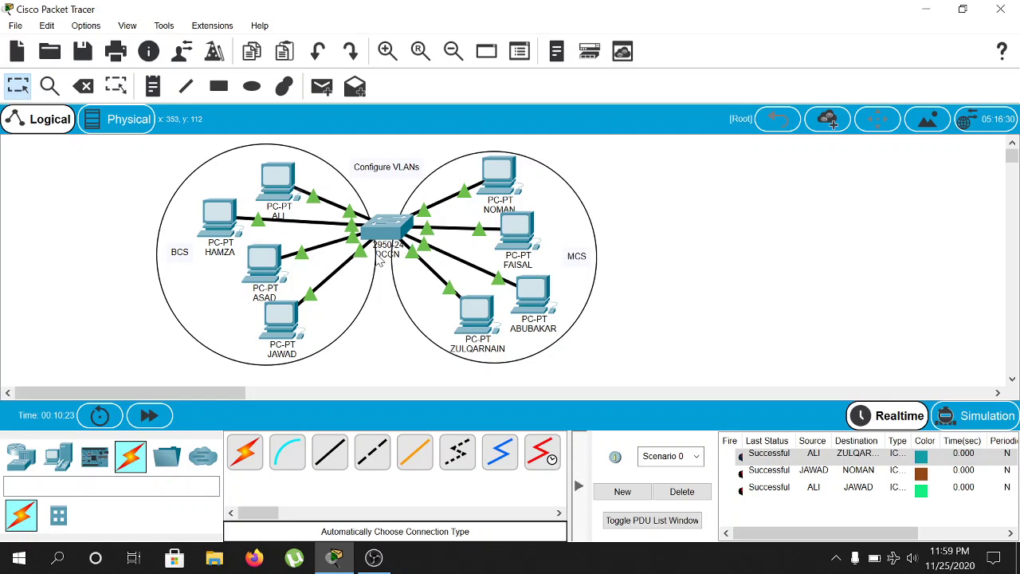
left_click(399, 229)
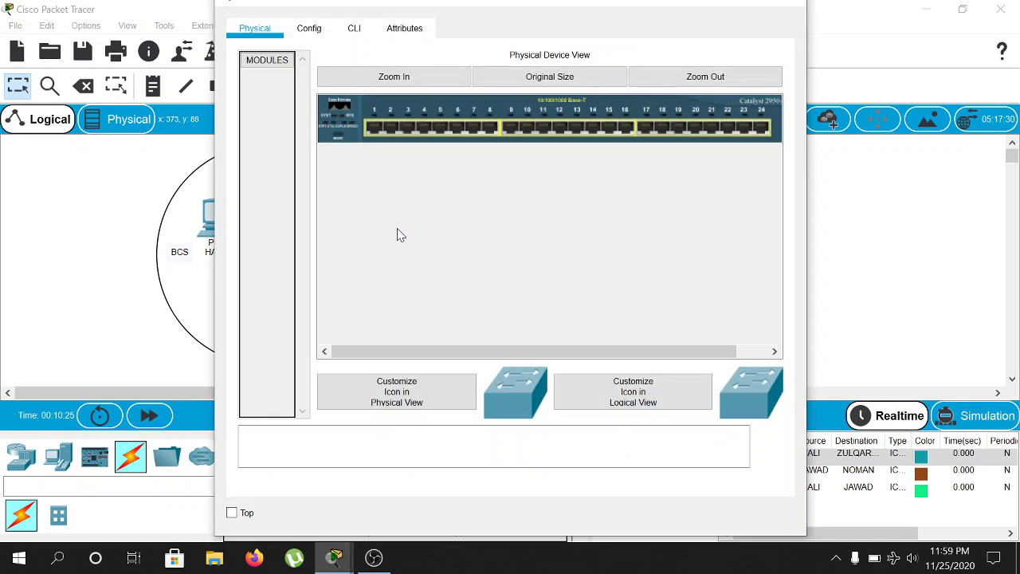
left_click(355, 31)
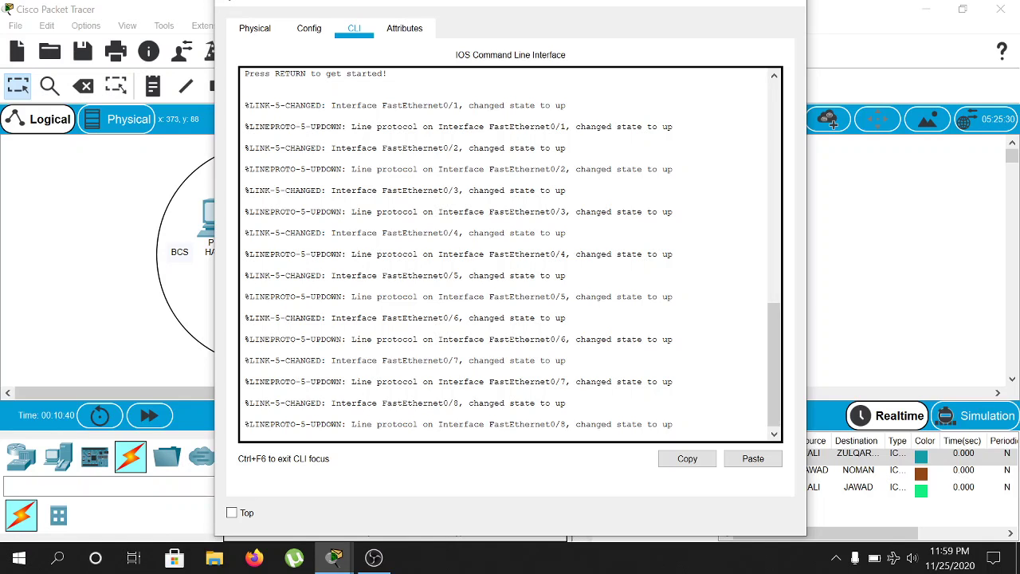
scroll(781, 362, "down", 1)
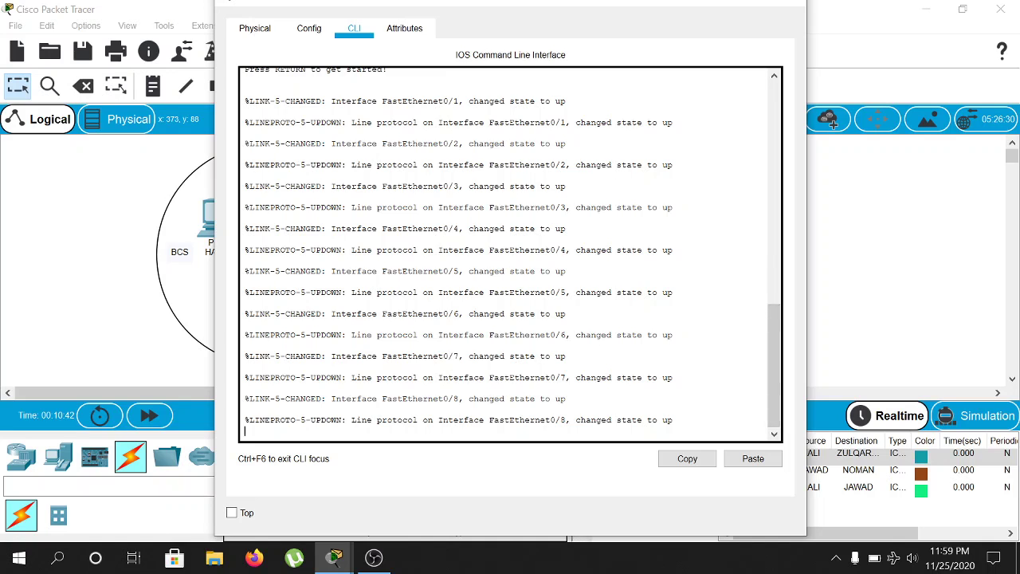
key("Return")
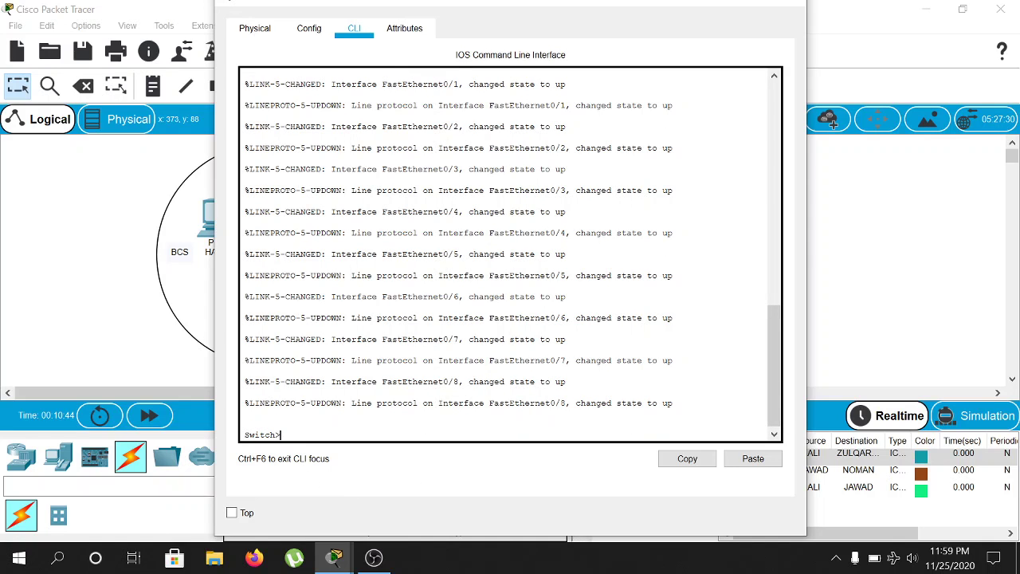
left_click(762, 8)
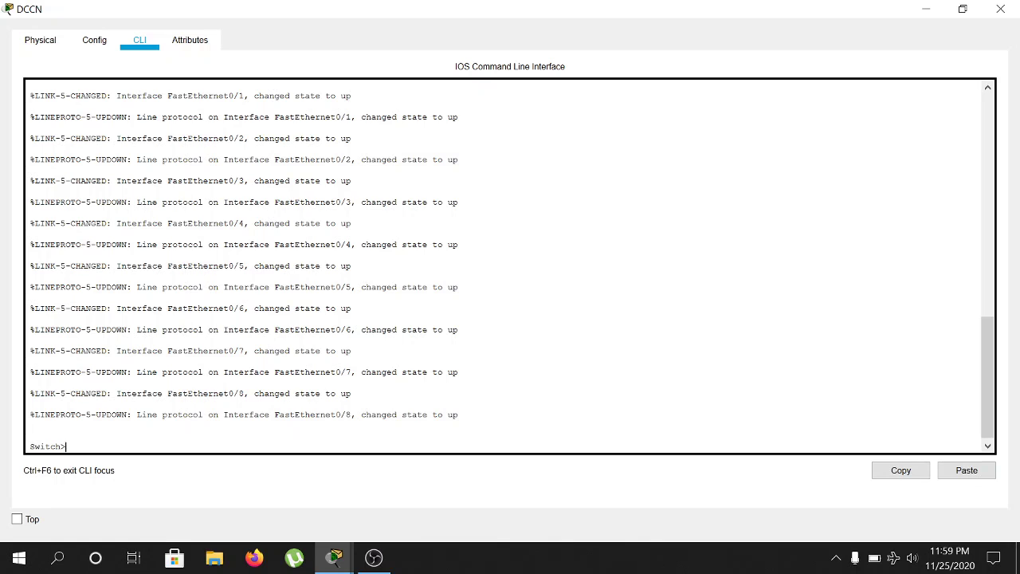
Enter privileged EXEC mode on the DCCN switch with the enable command
type("enable")
key("BackSpace")
key("BackSpace")
key("BackSpace")
key("BackSpace")
key("Tab")
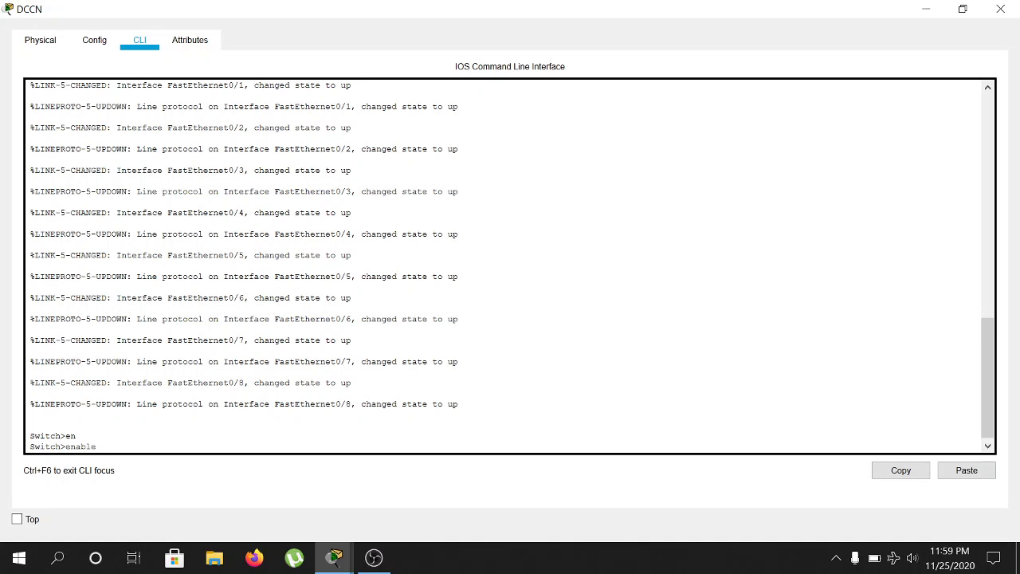
key("Return")
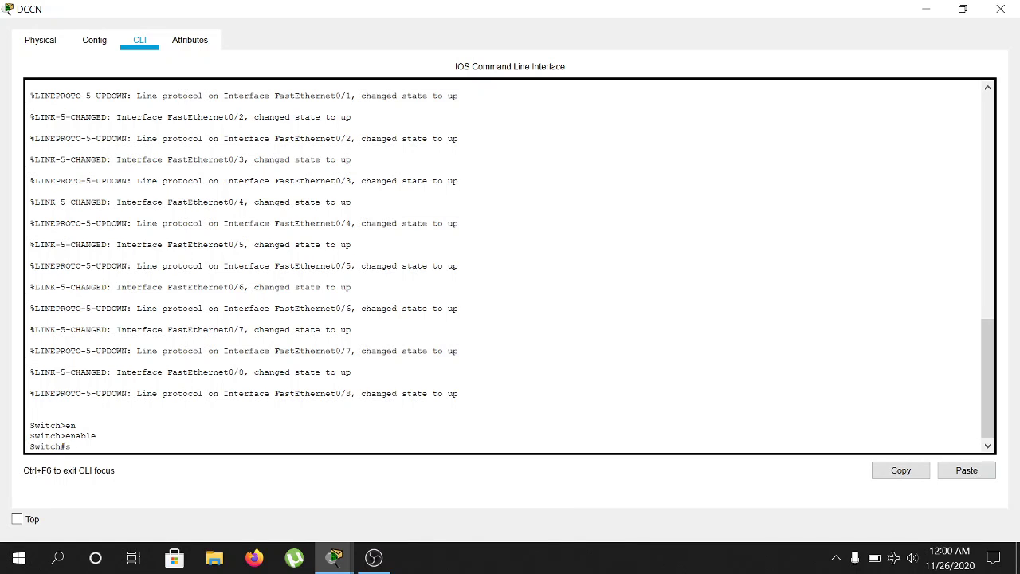
Run show vlan on the switch and examine the default VLAN's number, name and assigned ports
type("show vlan")
key("Return")
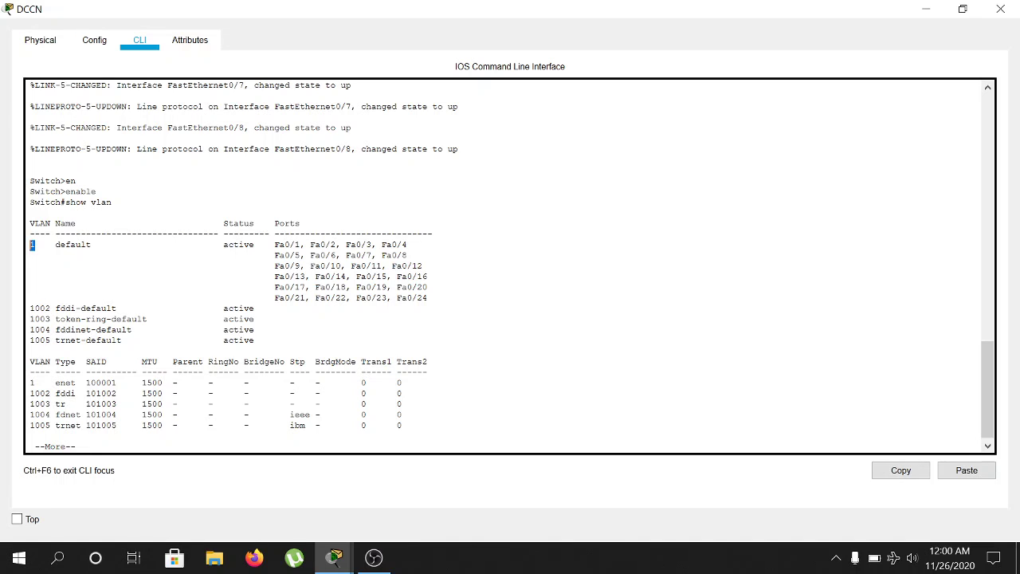
left_click_drag(55, 245, 93, 246)
left_click(92, 246)
left_click_drag(429, 298, 264, 246)
left_click(264, 246)
left_click_drag(429, 298, 264, 245)
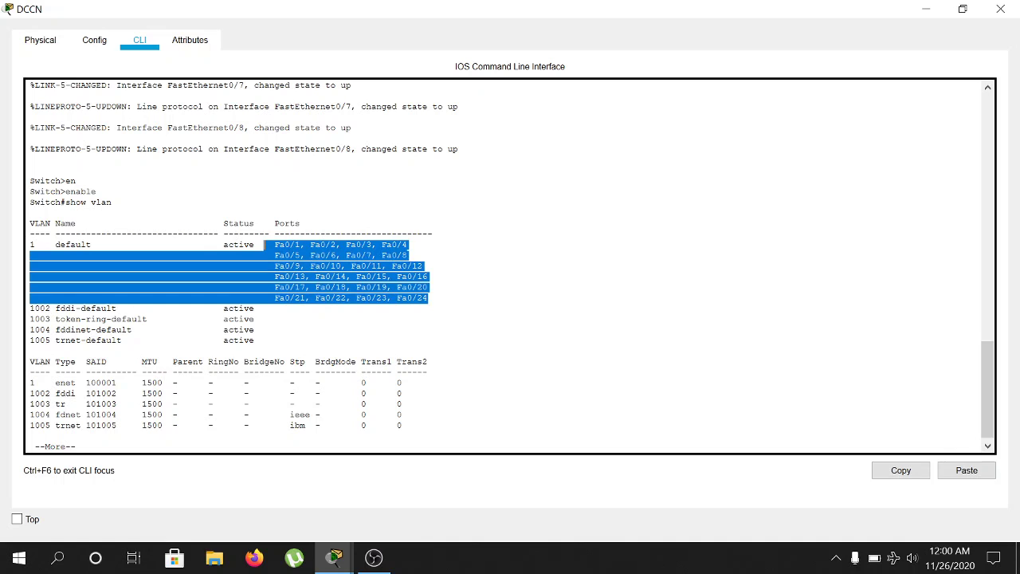
double_click(35, 246)
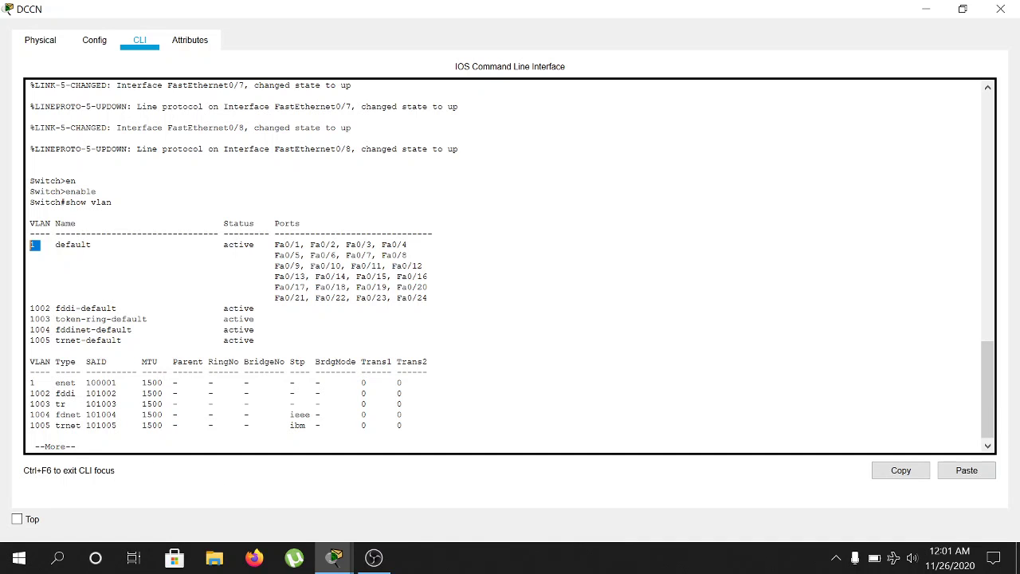
Advance through the remaining VLAN listing to its end and return to the privileged EXEC prompt
left_click(103, 446)
key("Return")
key("Return")
key("Return")
key("Return")
key("Return")
key("Return")
key("Return")
key("Return")
key("Return")
key("Return")
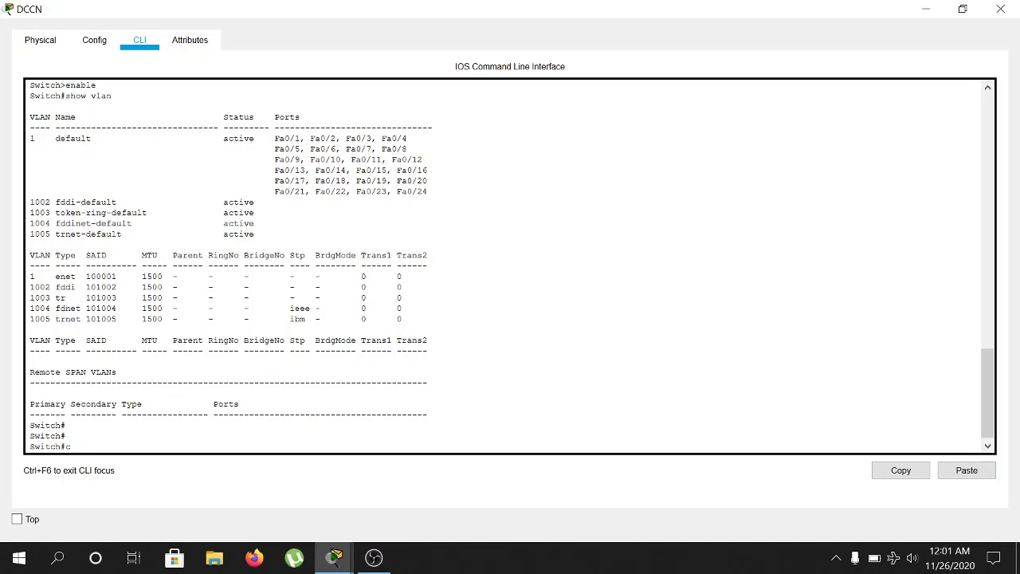
Enter global configuration mode on the switch with configure t
type("on")
key("Tab")
type("f")
key("Tab")
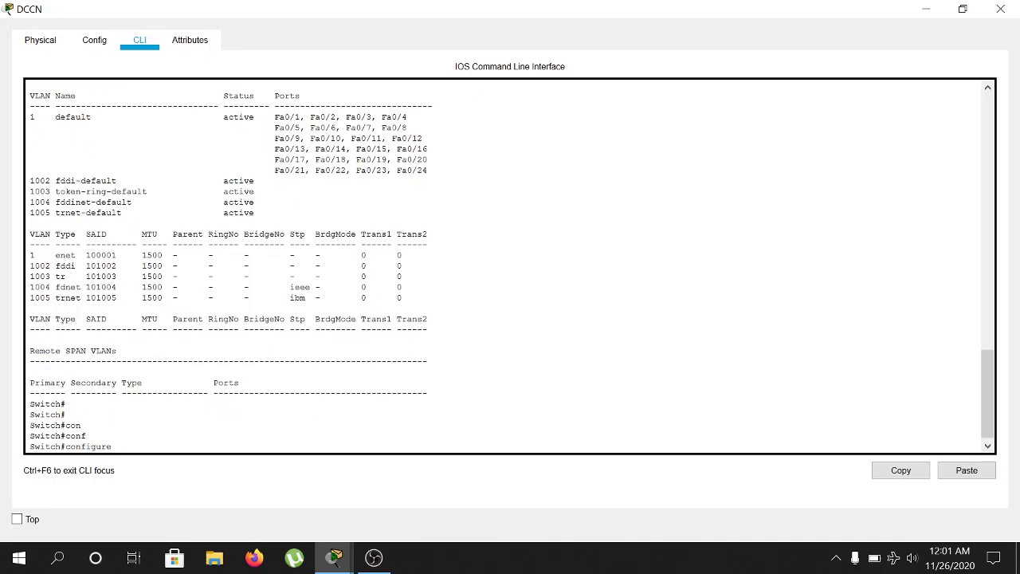
type("t")
key("Return")
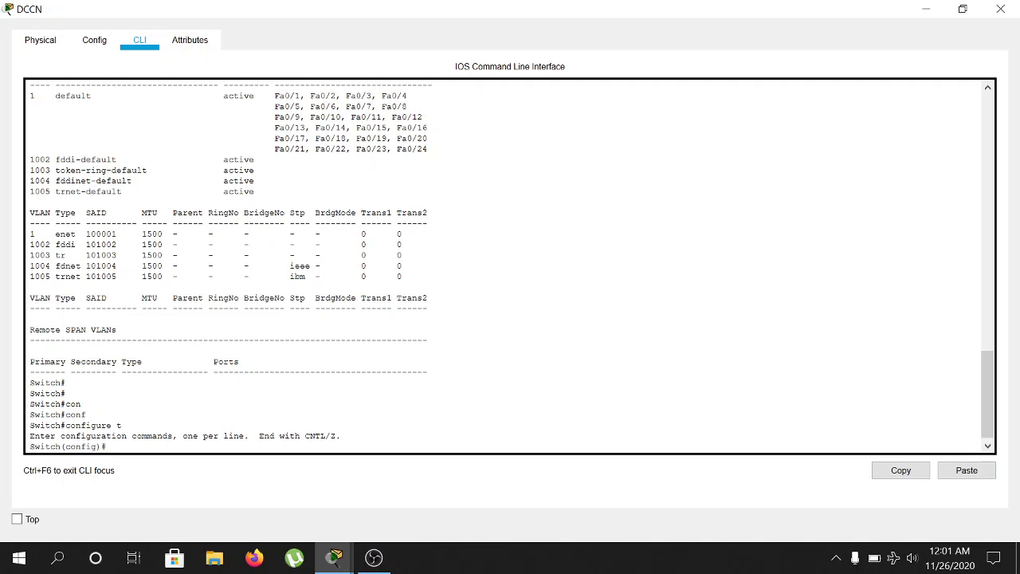
Create VLAN 2 with the name bcs and exit back to privileged EXEC mode
type("vlan 2")
key("Return")
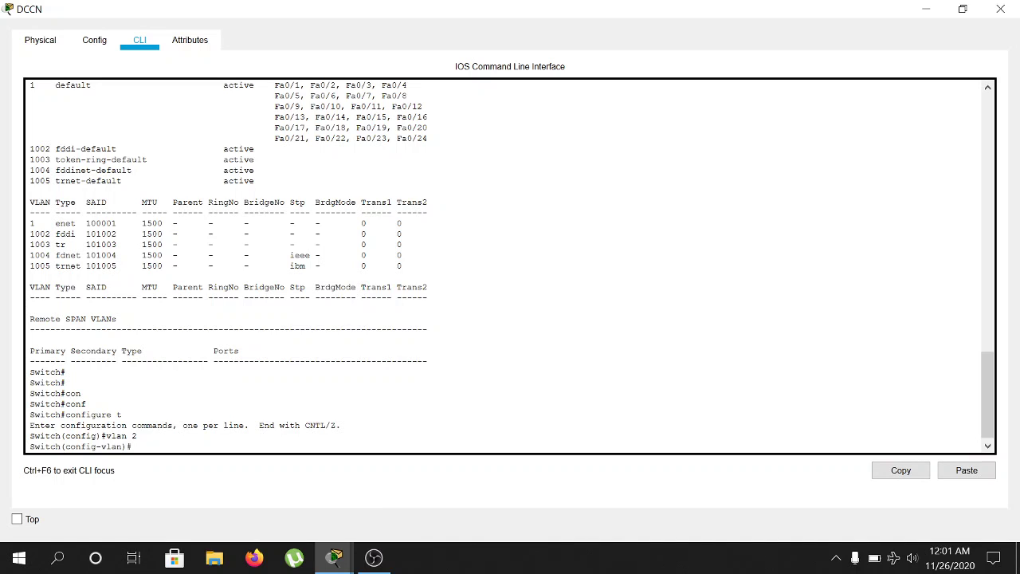
type("name bcs")
key("Return")
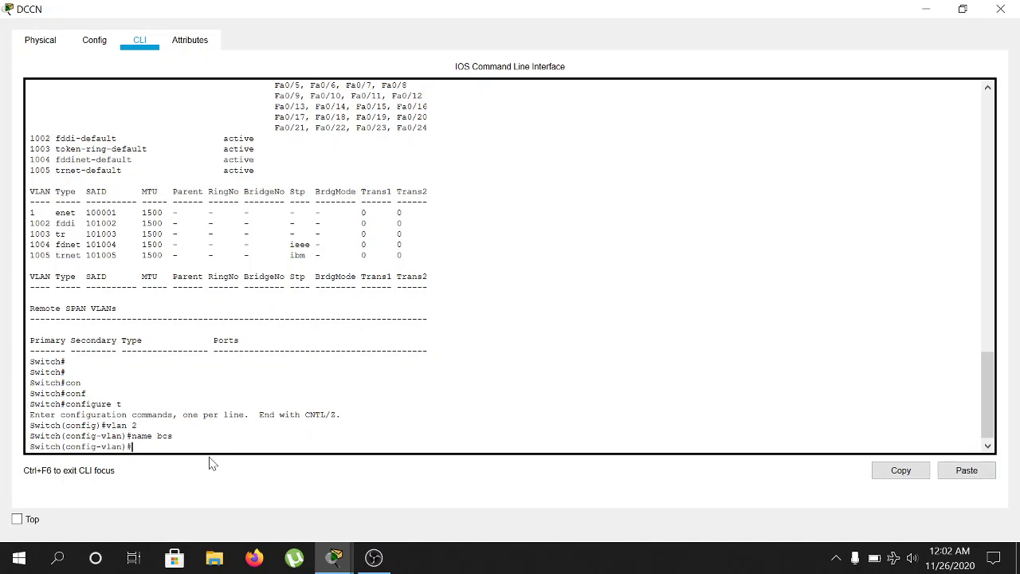
type("exit")
key("Return")
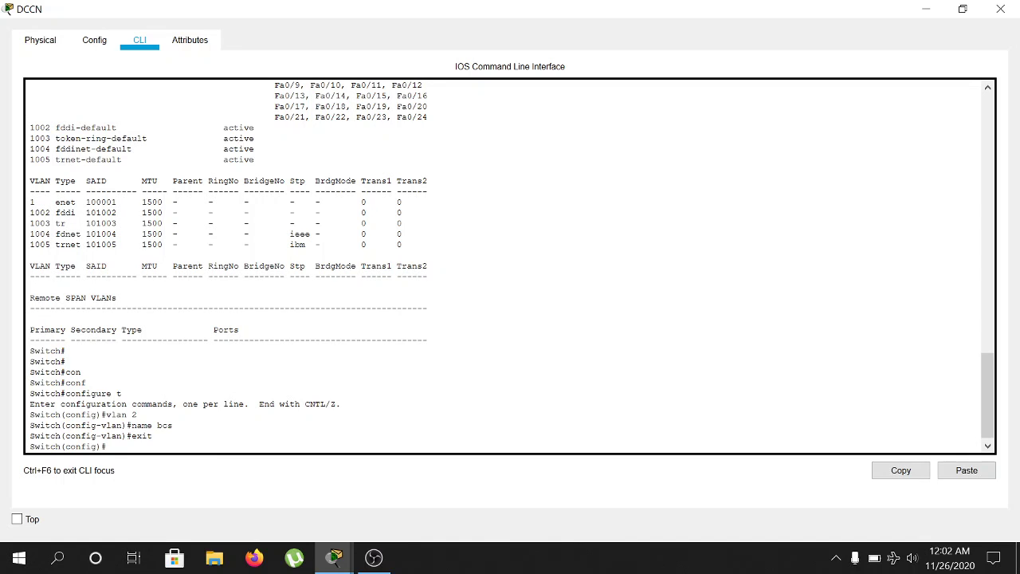
type("exit")
key("Return")
key("Return")
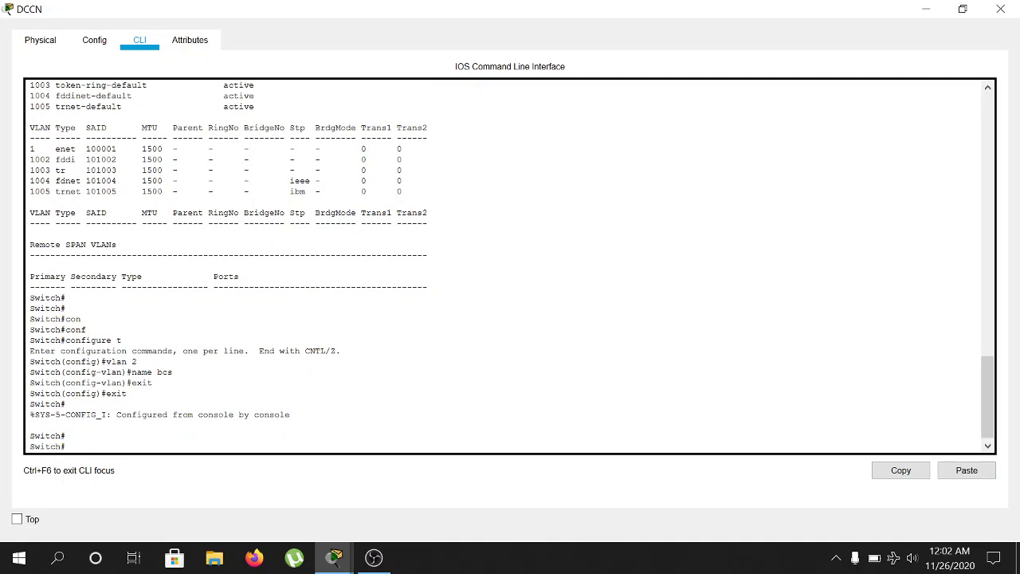
Run show vlan again and check the entry for VLAN 2, including its status
type("show vlan")
key("Return")
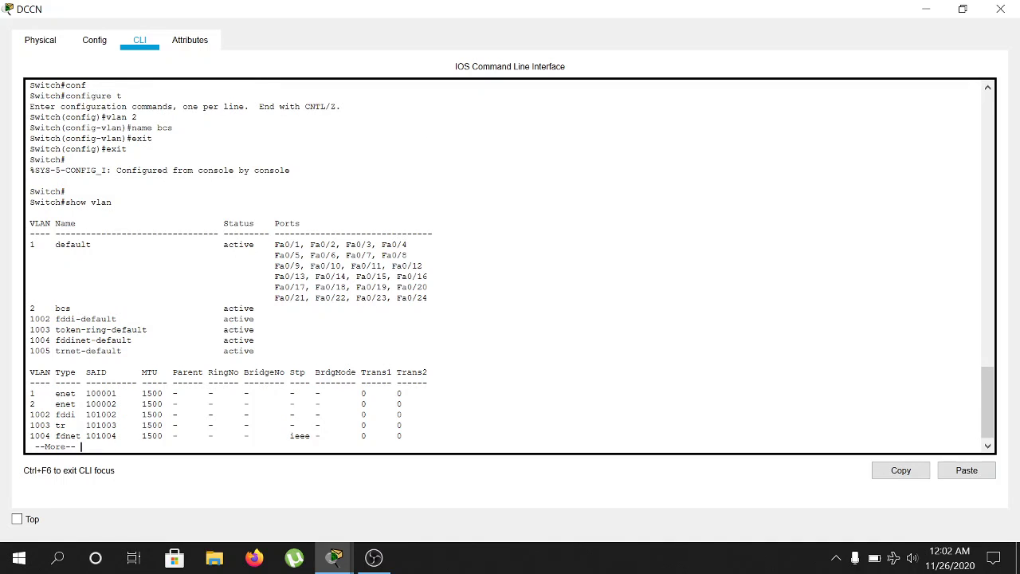
left_click_drag(30, 308, 55, 309)
left_click_drag(218, 309, 260, 309)
left_click(259, 310)
Inspect the switch-side port labels of the BCS PC links in the topology and return to the DCCN switch CLI
left_click(926, 9)
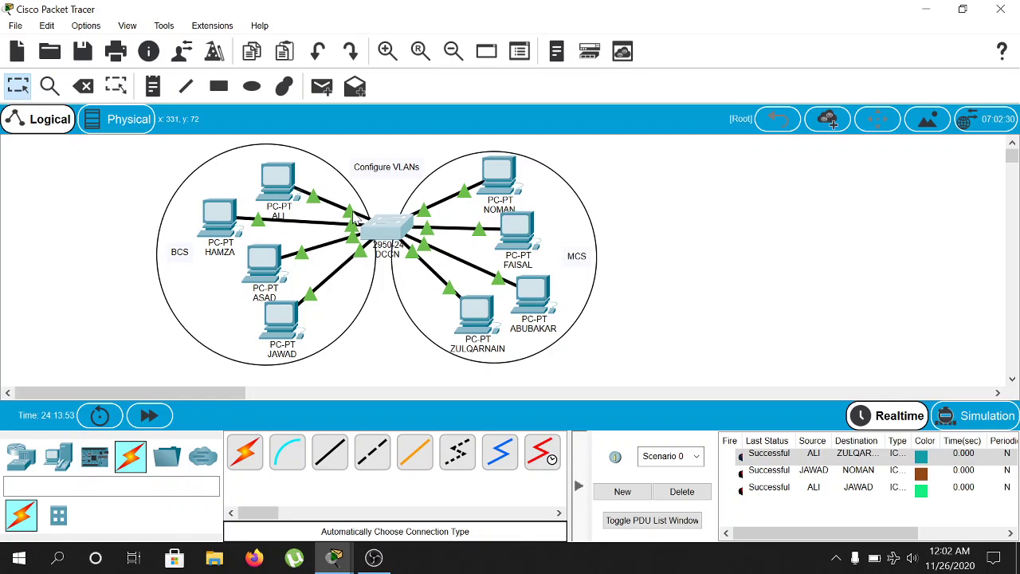
mouse_move(356, 220)
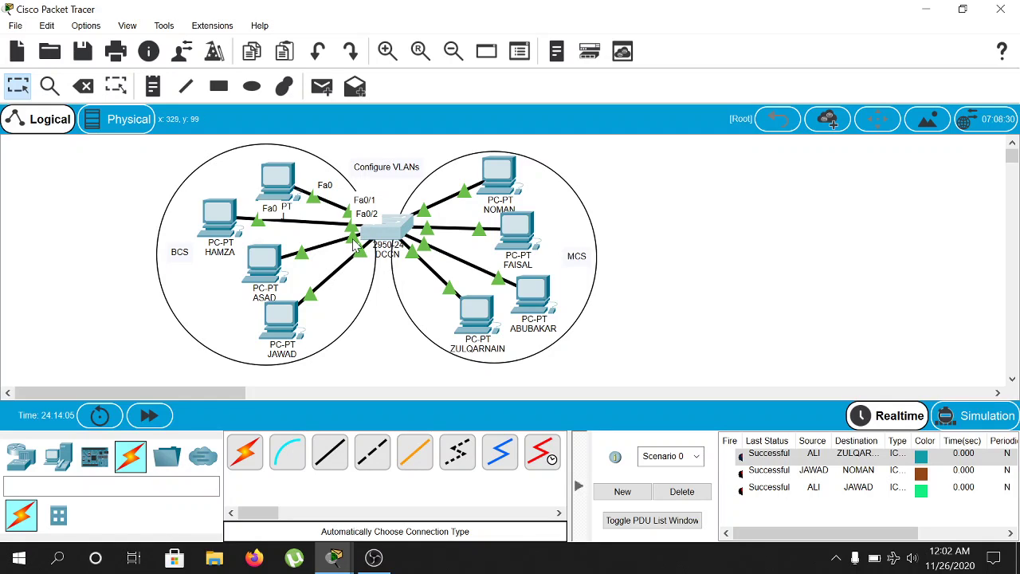
mouse_move(356, 246)
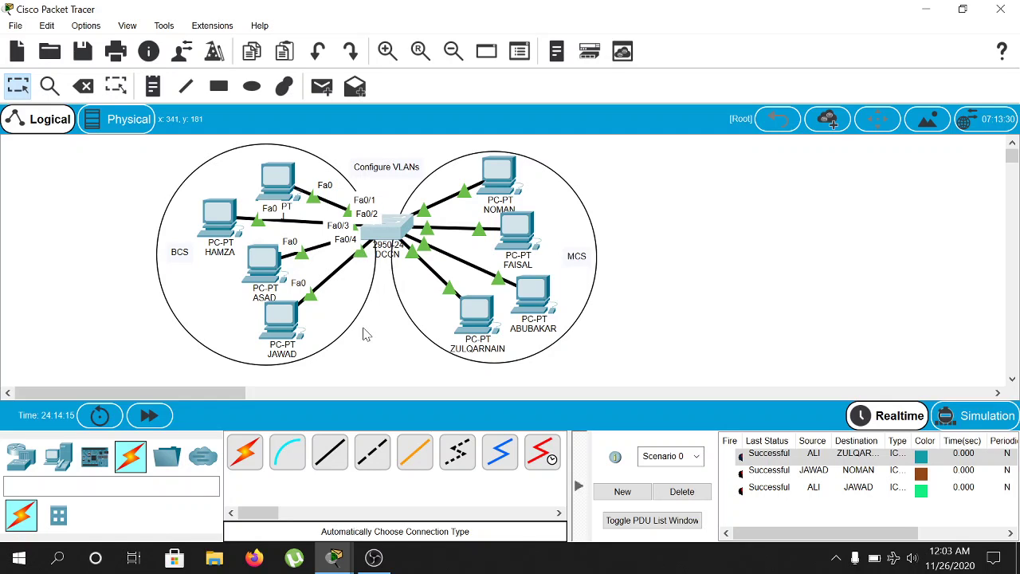
mouse_move(335, 550)
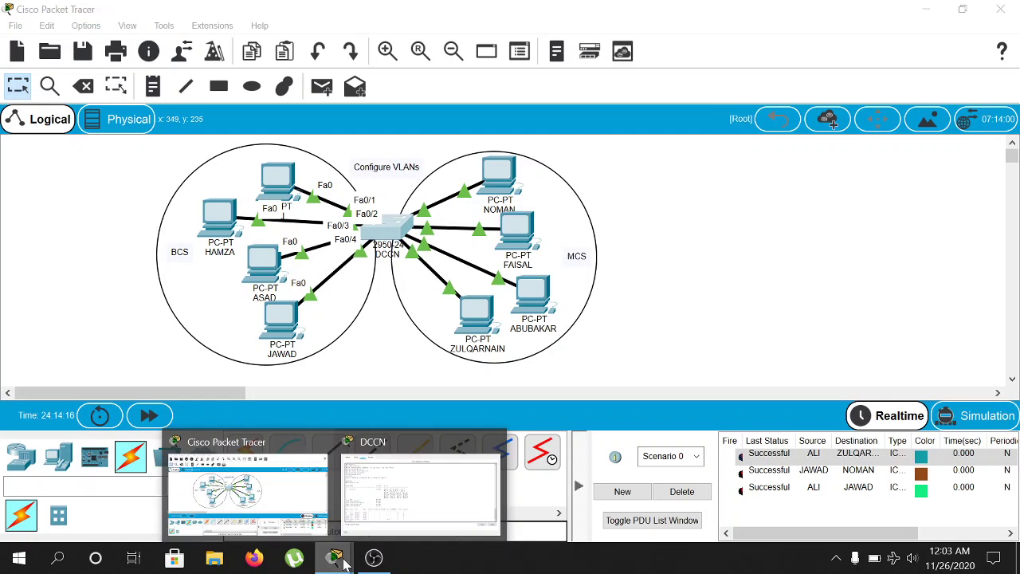
left_click(402, 497)
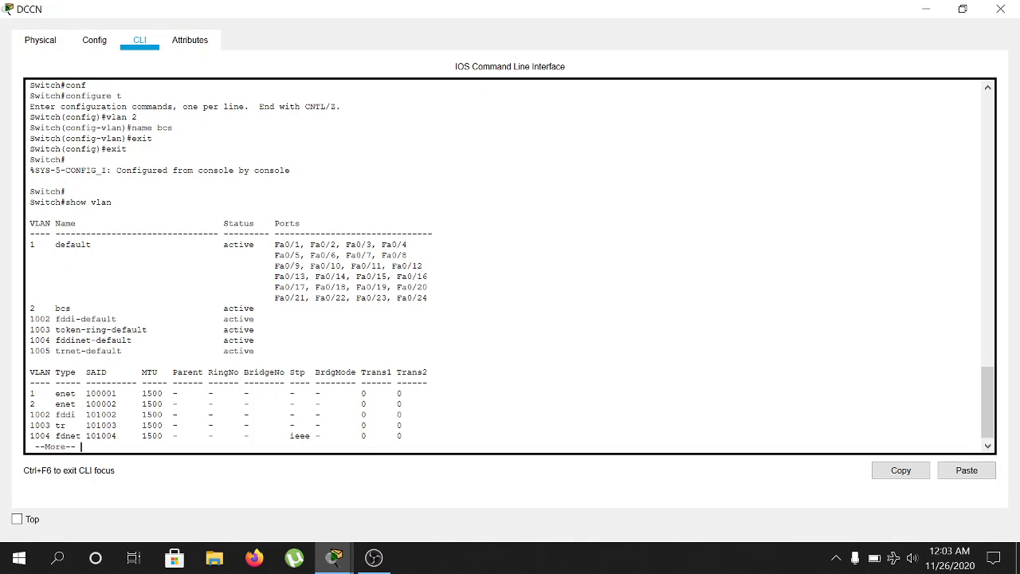
Page through the rest of the VLAN listing until the privileged EXEC prompt returns
key("Return")
key("Return")
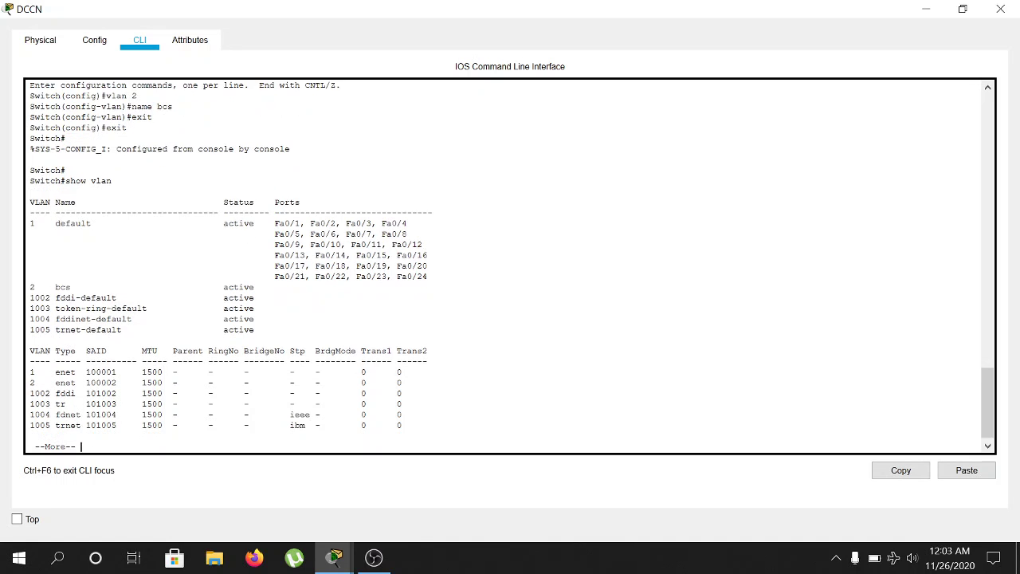
key("Return")
key("Return")
key("Return")
key("Return")
key("Return")
key("Return")
key("Return")
key("Return")
key("Return")
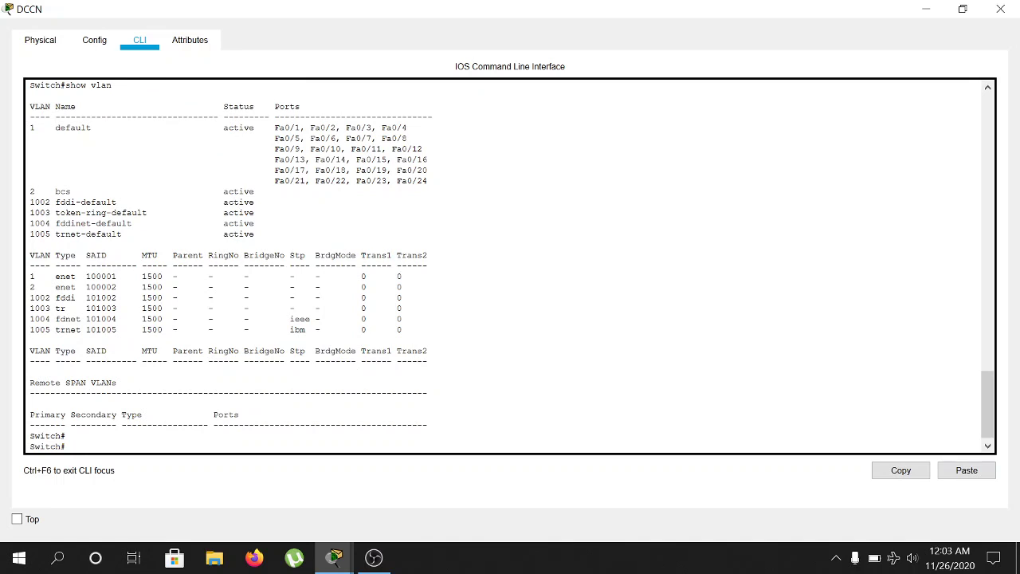
Check the bcs VLAN's ports entry and enter global configuration mode with config t
left_click_drag(77, 192, 50, 192)
left_click(275, 192)
left_click_drag(433, 117, 376, 128)
type("config t")
key("Return")
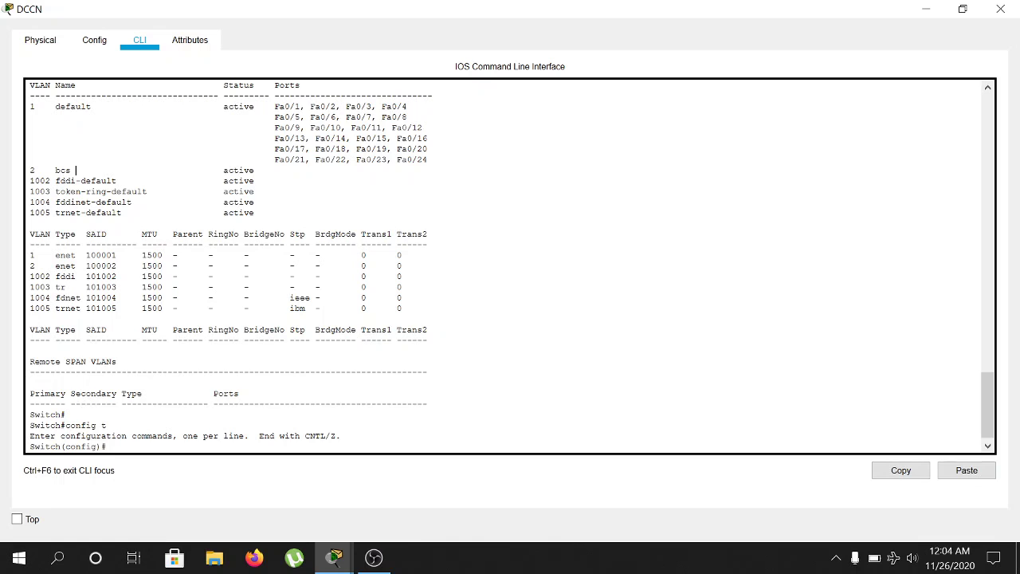
Enter interface configuration mode for fastEthernet 0/1
left_click_drag(76, 170, 54, 170)
left_click_drag(360, 438, 361, 447)
left_click(361, 447)
type("inter")
type("f")
key("Tab")
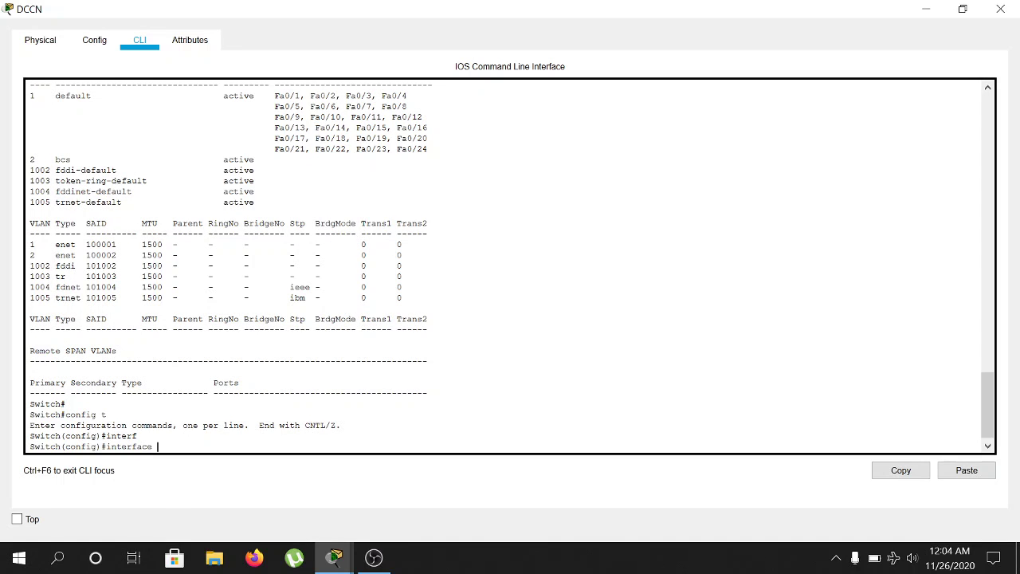
type("fa")
key("Tab")
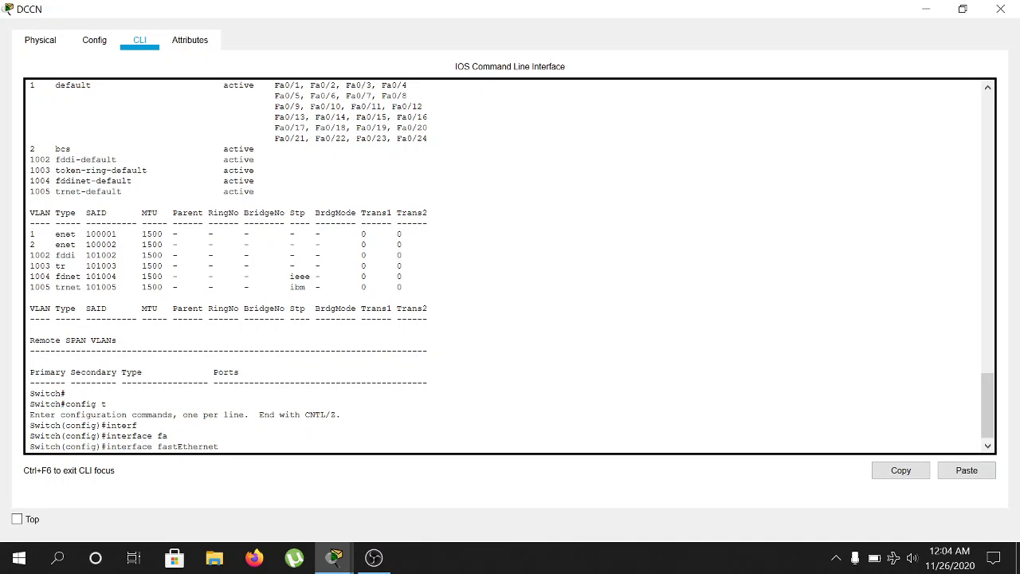
type("0/1")
key("Return")
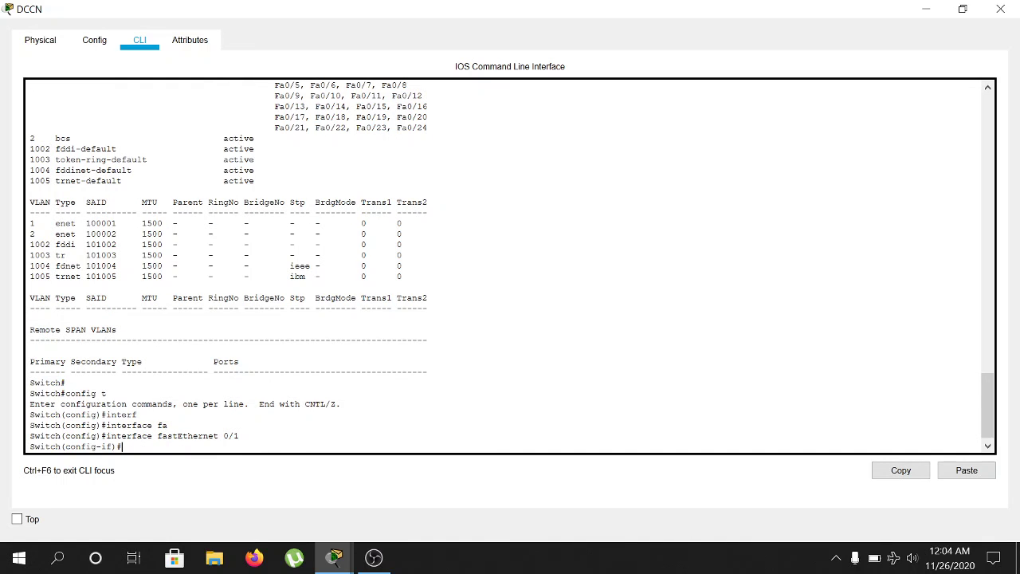
Set port fastEthernet 0/1 to access mode with switchport mode access
type("switchpo")
key("Tab")
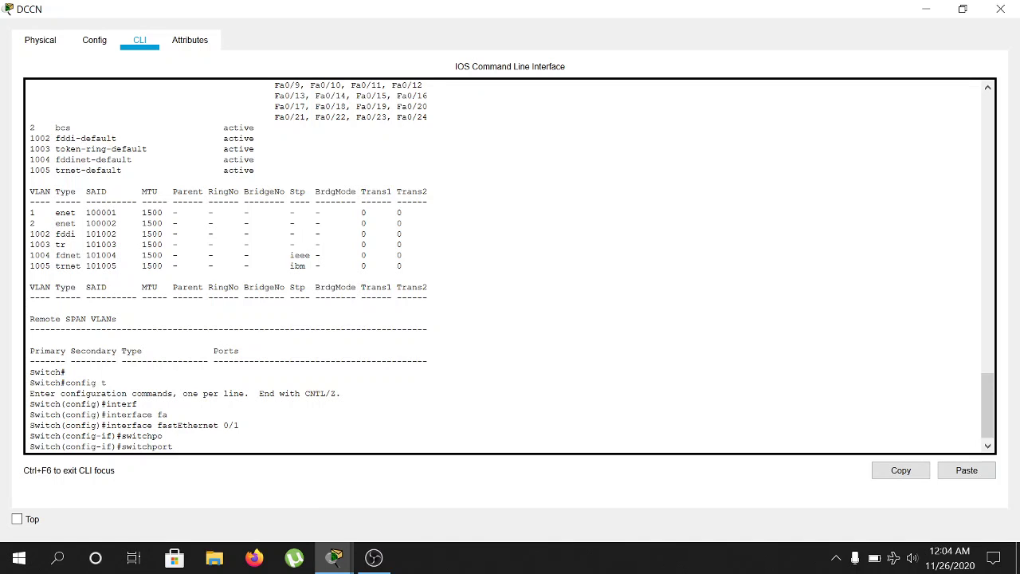
type("mode acc")
key("Tab")
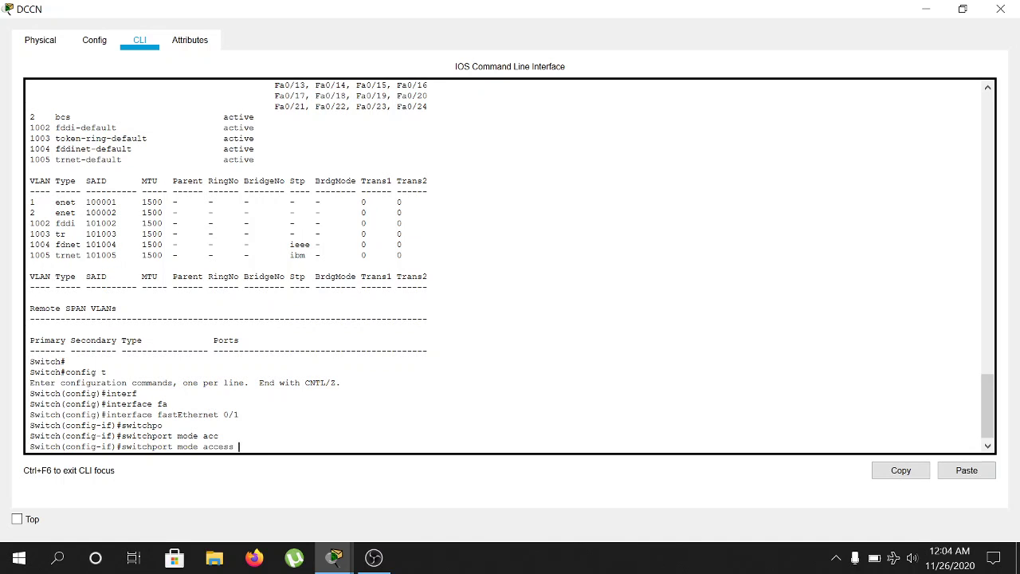
key("Return")
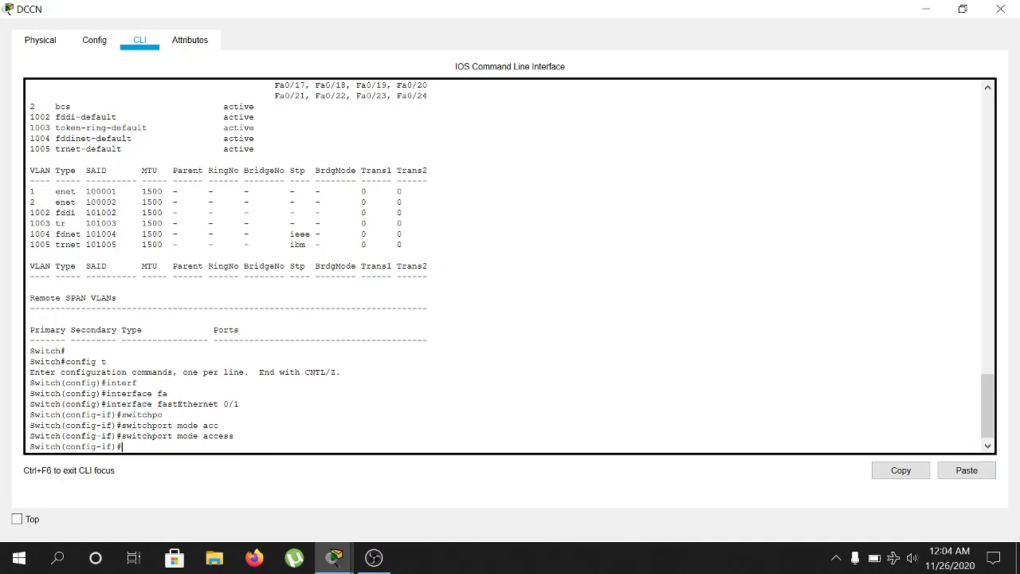
Assign port fastEthernet 0/1 to VLAN 2 with switchport access vlan 2
type("switchp")
key("Tab")
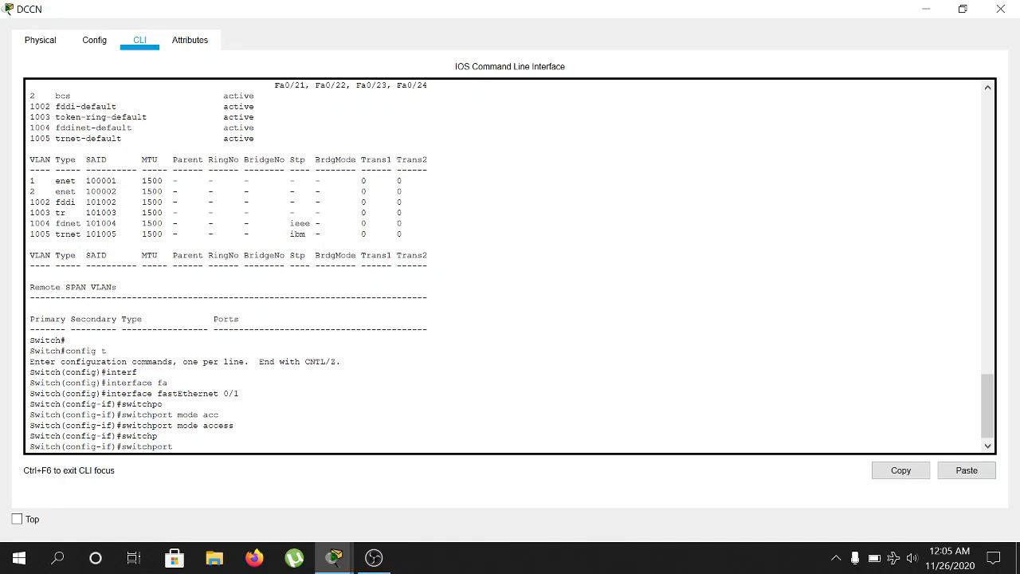
type("access")
key("Tab")
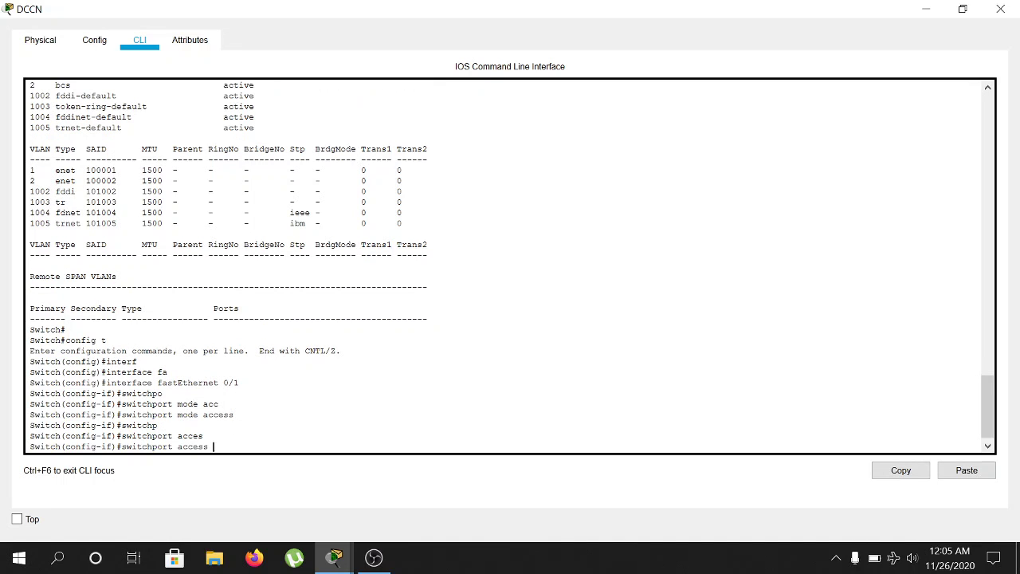
type("vlan 2")
key("Return")
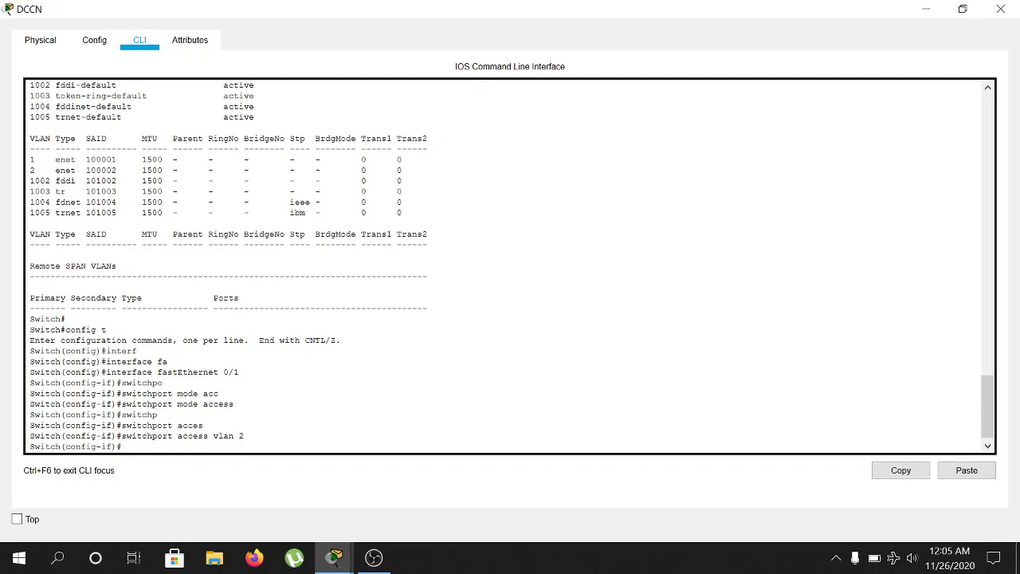
Exit interface and global configuration modes back to privileged EXEC mode
type("exit")
key("Return")
type("exit")
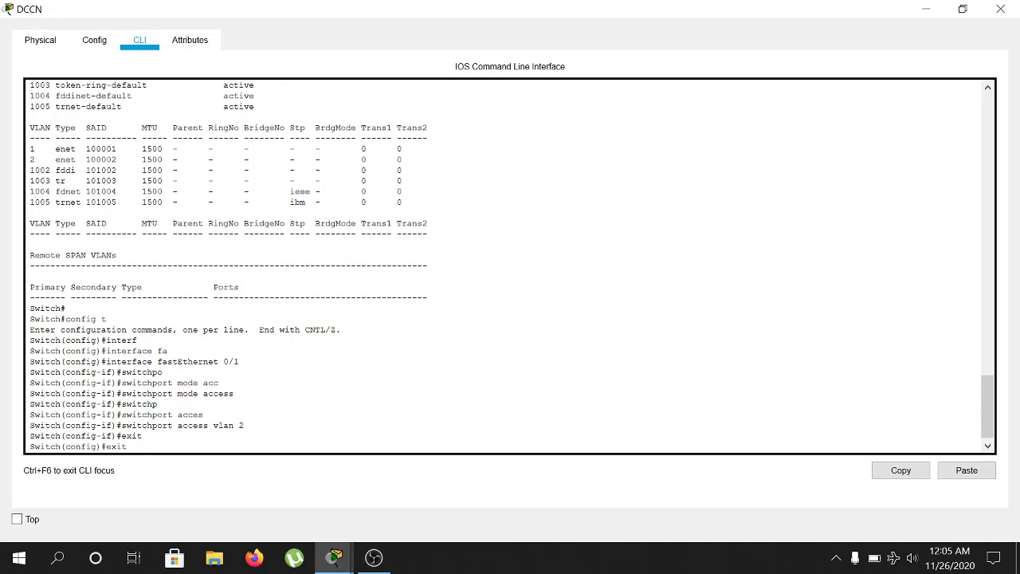
key("Return")
key("Return")
key("Return")
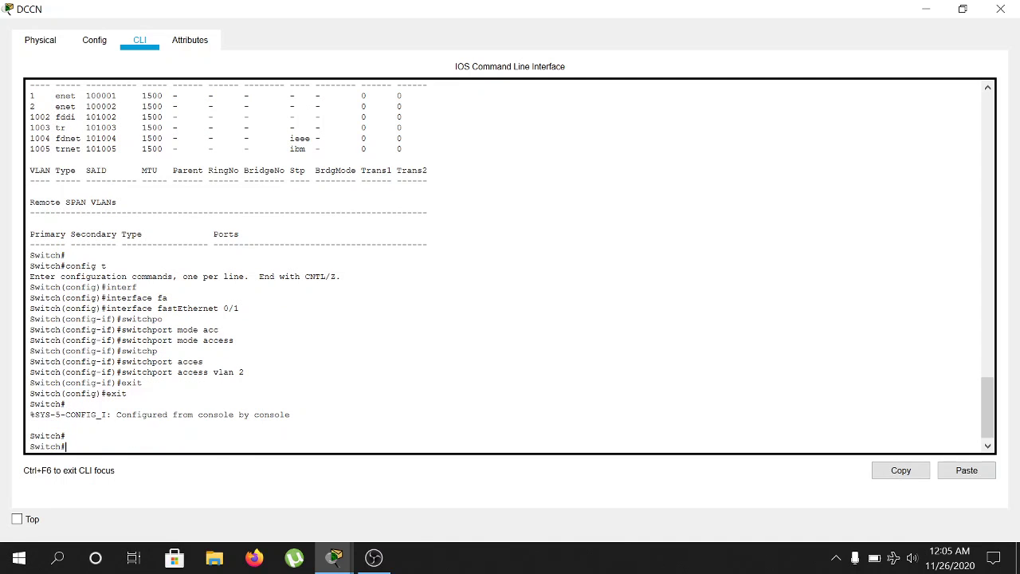
Run show vlan, check which ports belong to the bcs VLAN, and page to the end of the listing
type("show vlan")
key("Return")
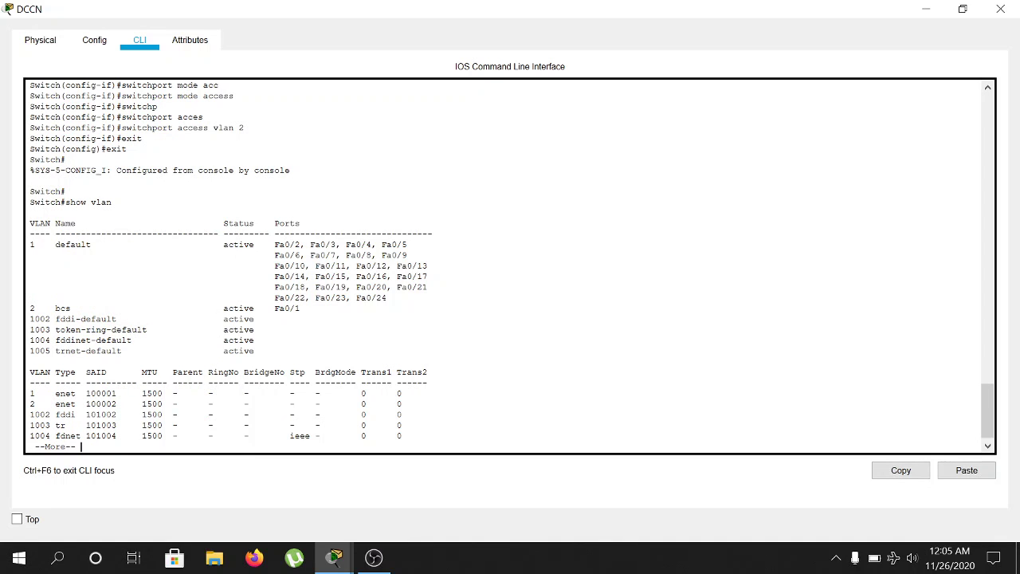
left_click_drag(301, 309, 275, 309)
left_click(275, 319)
left_click_drag(76, 309, 51, 309)
left_click(390, 299)
key("space")
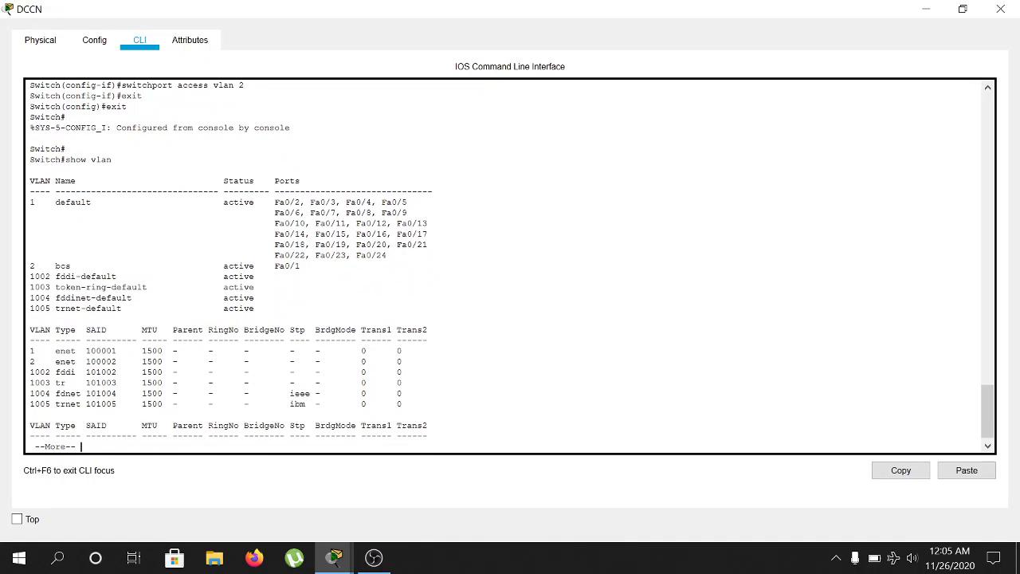
key("space")
key("Return")
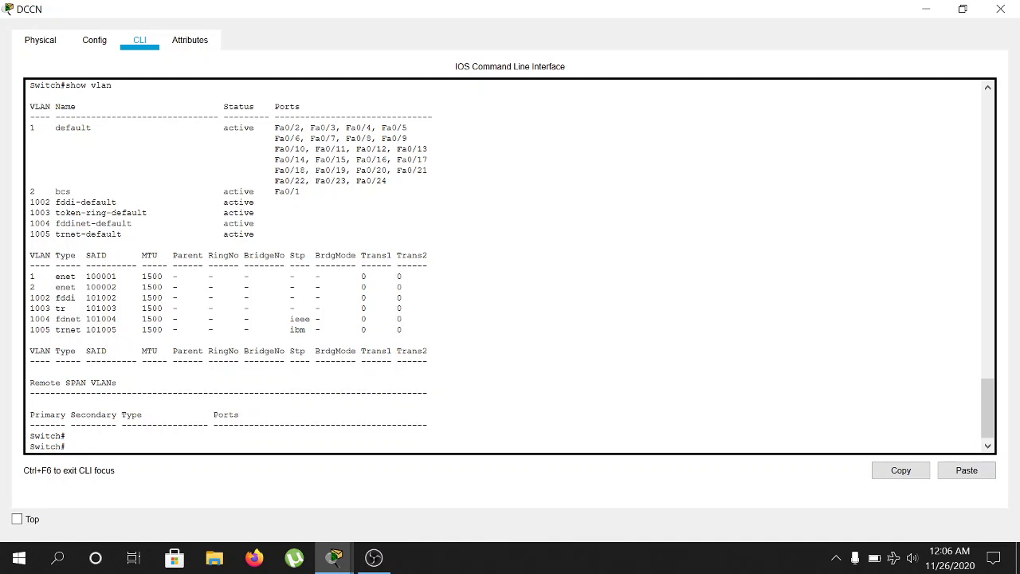
Enter global configuration mode and select the interface range fastEthernet 0/2 - fastEthernet 0/4
type("config t")
key("Return")
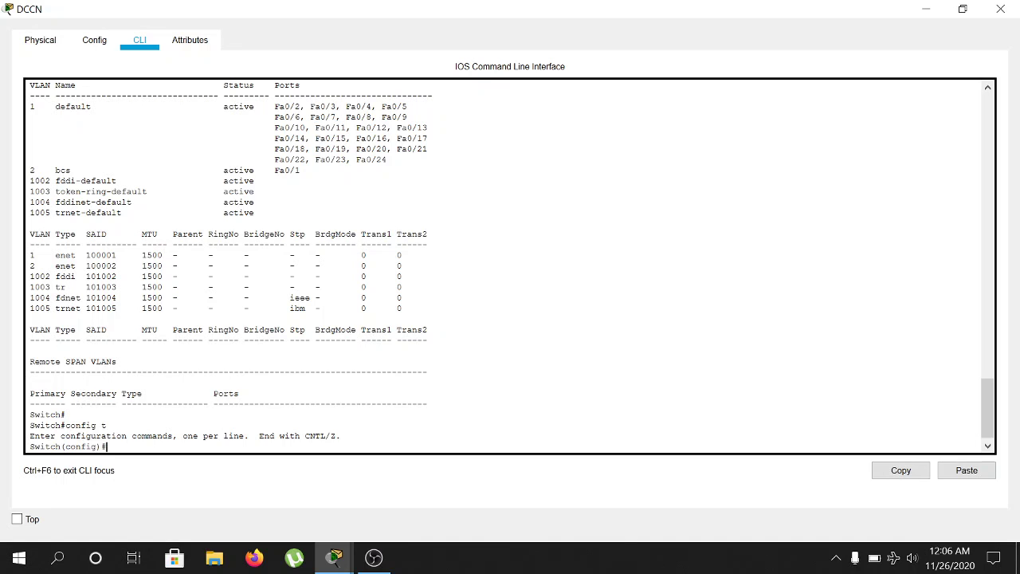
type("inter")
key("Tab")
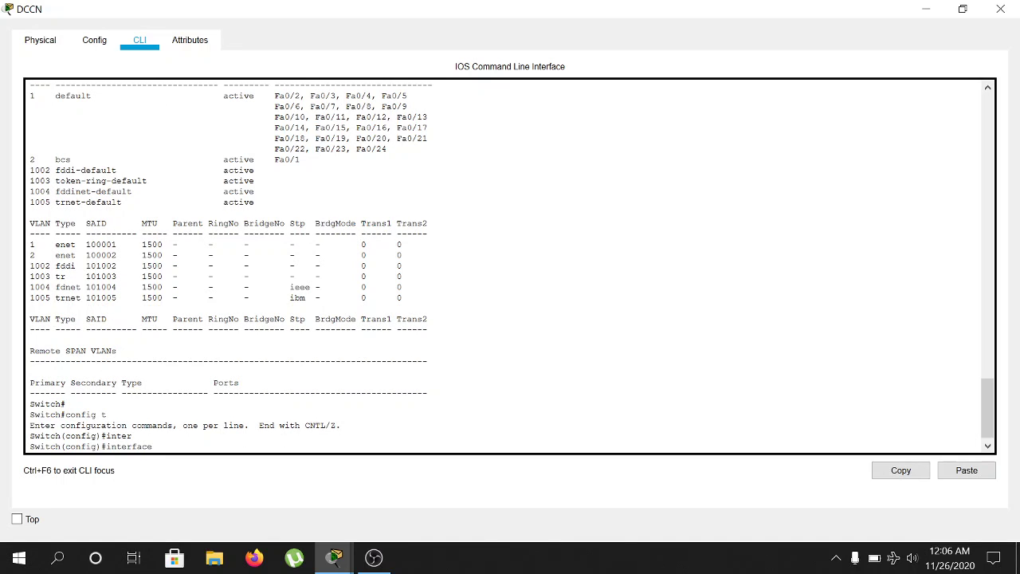
type("range")
type("fa")
key("Tab")
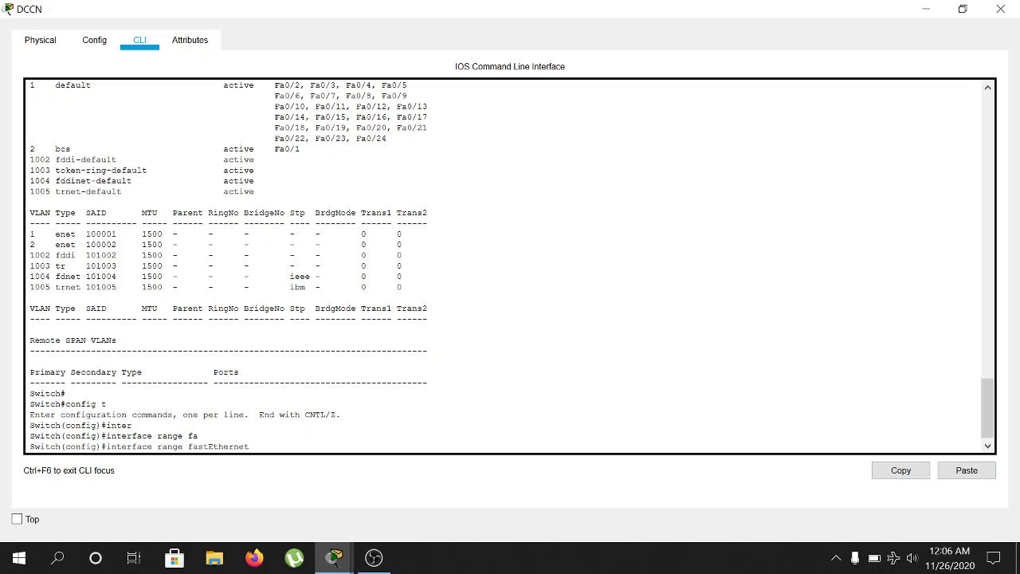
type("0/2 fa")
key("Tab")
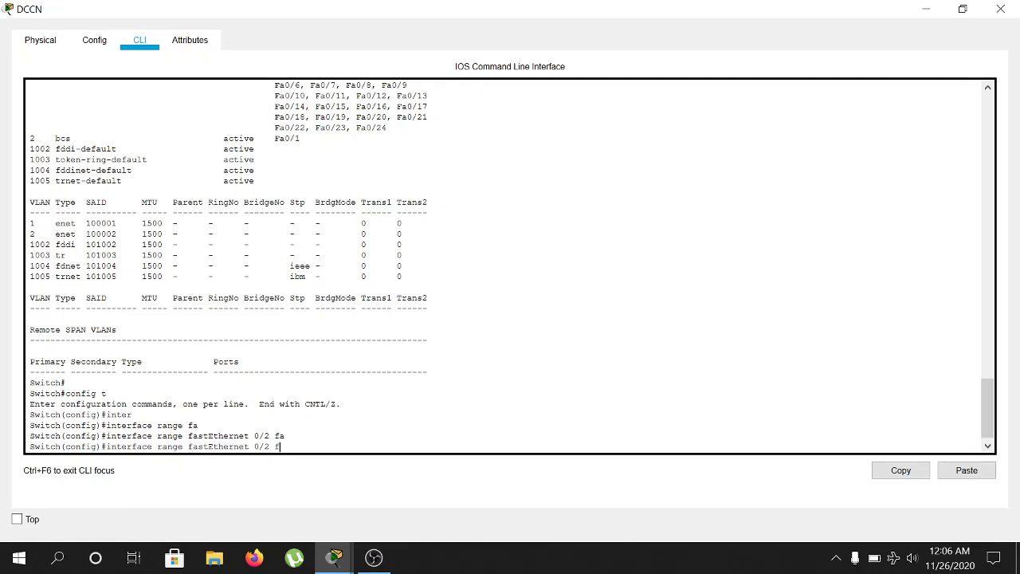
key("BackSpace")
type("fa")
key("Tab")
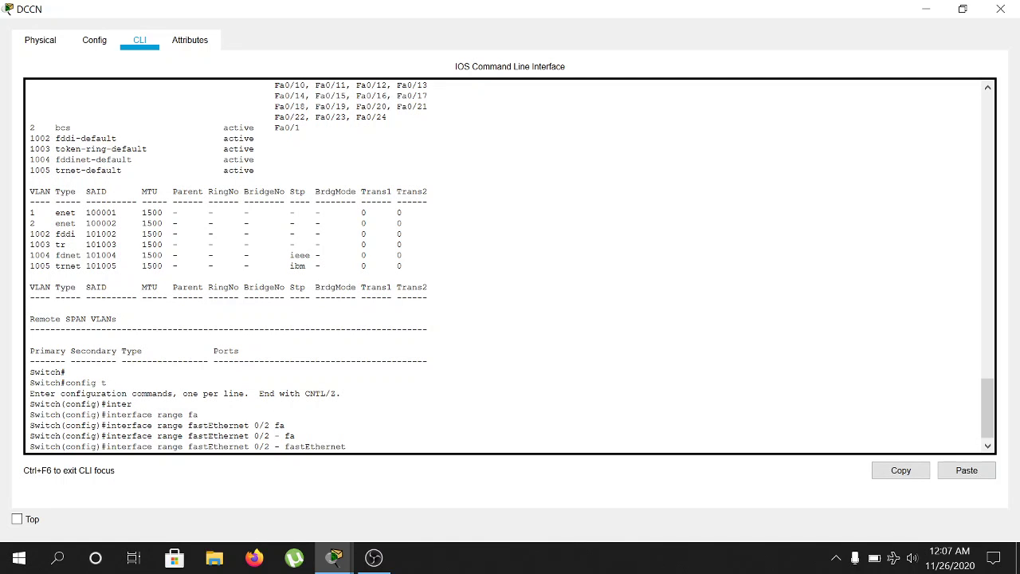
type("0/3")
key("BackSpace")
type("4")
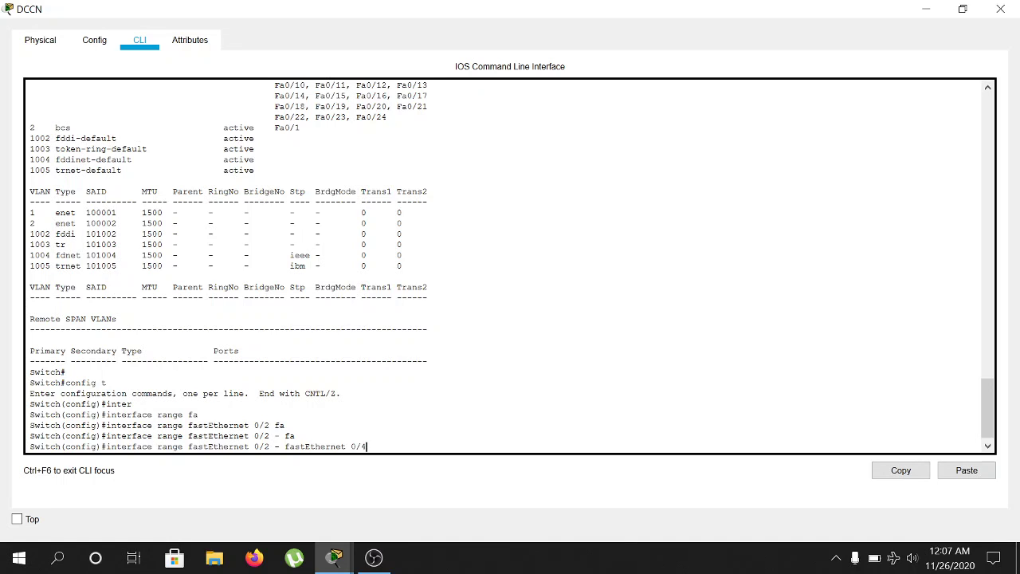
key("Return")
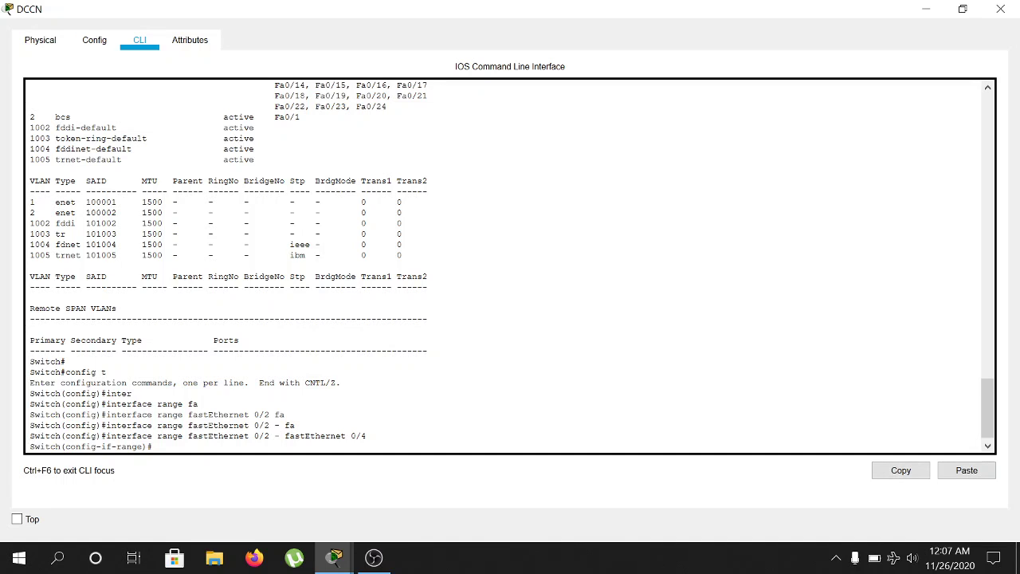
Set the selected port range 0/2 to 0/4 to access mode with switchport mode access
type("switchpo")
key("Tab")
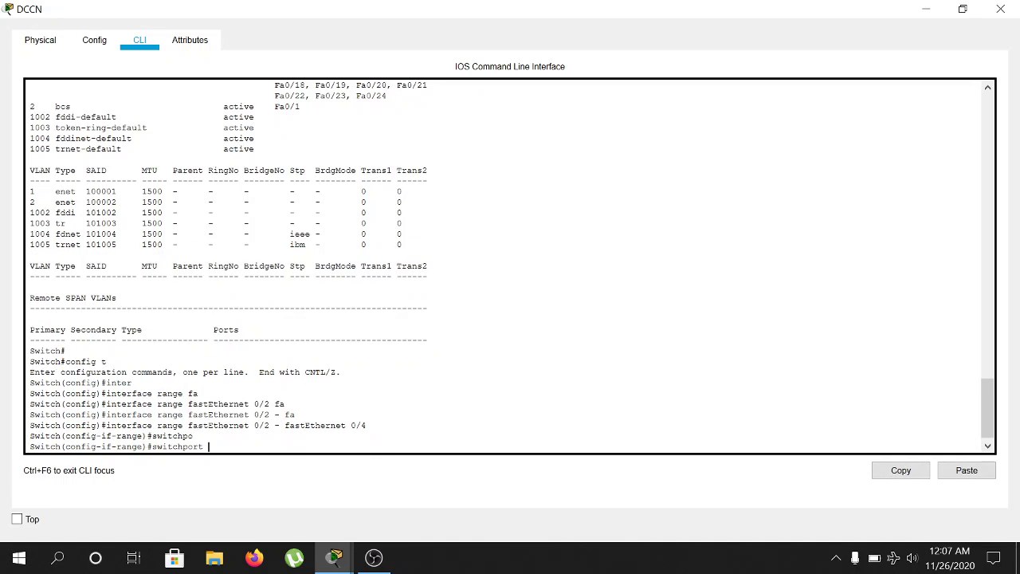
type("mod")
type("e ac")
key("Tab")
key("Return")
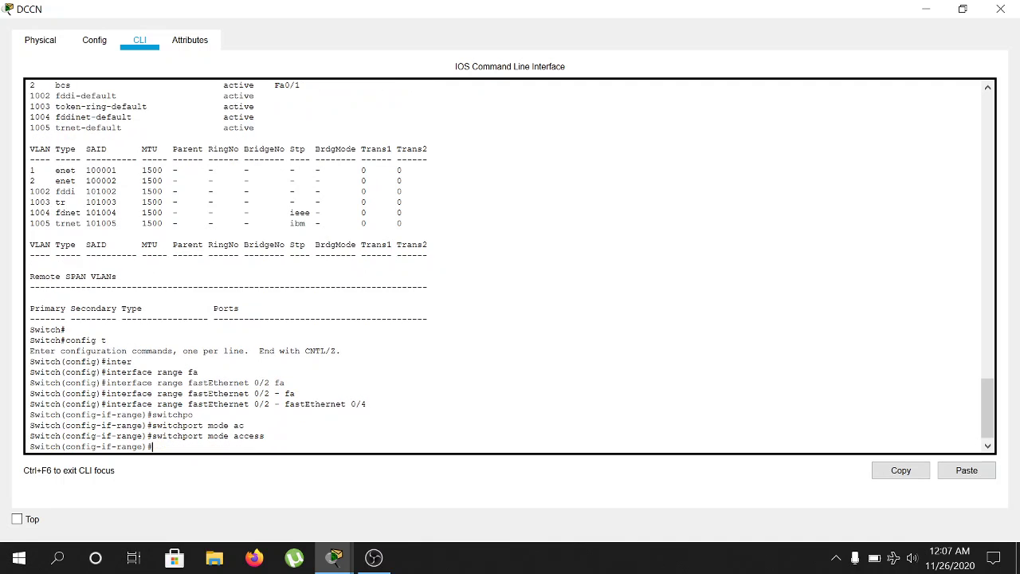
Assign the port range 0/2 to 0/4 to VLAN 2 with switchport access vlan 2
type("switch")
key("Tab")
type("acce")
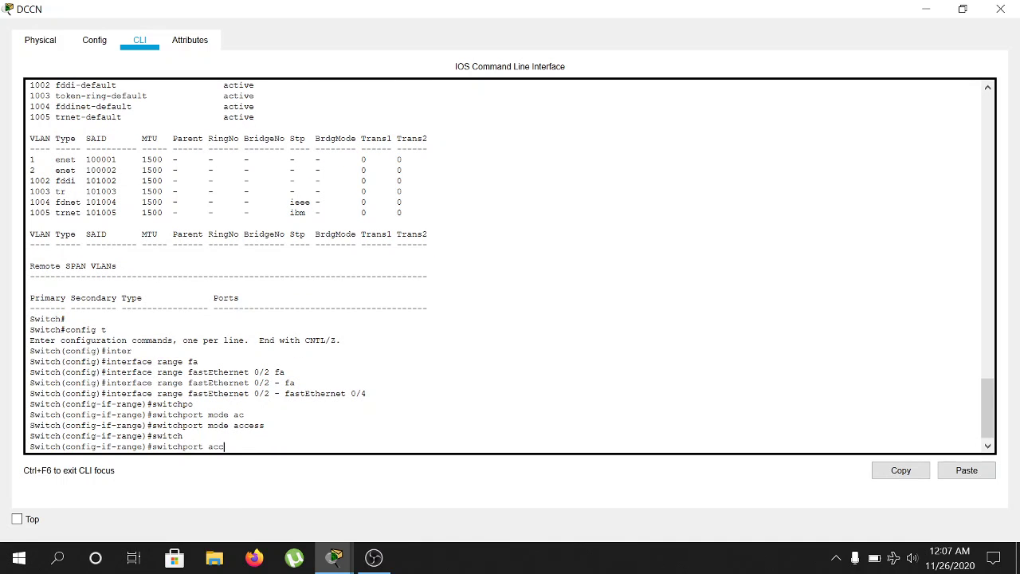
key("Tab")
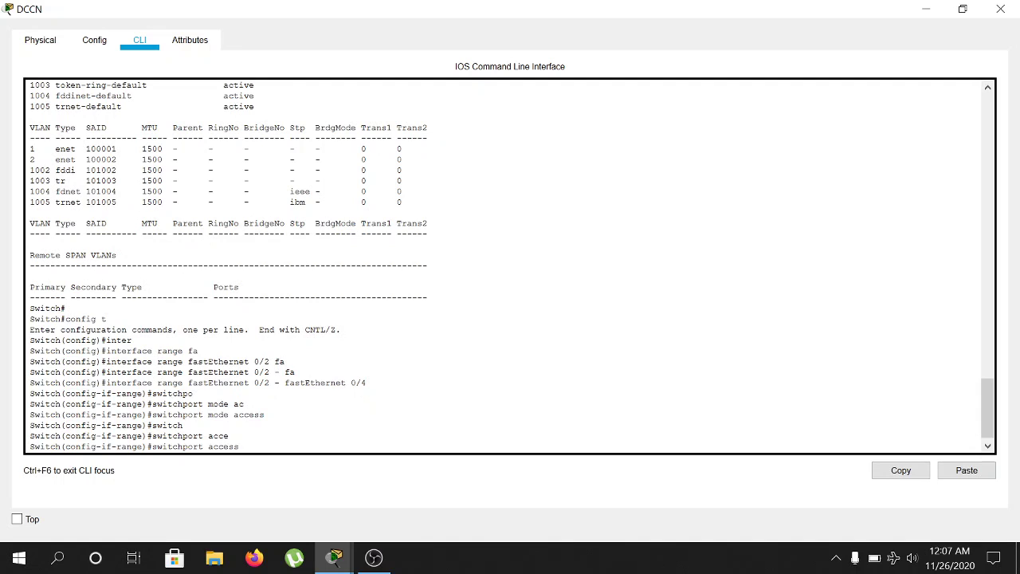
type("vlan 2")
key("Return")
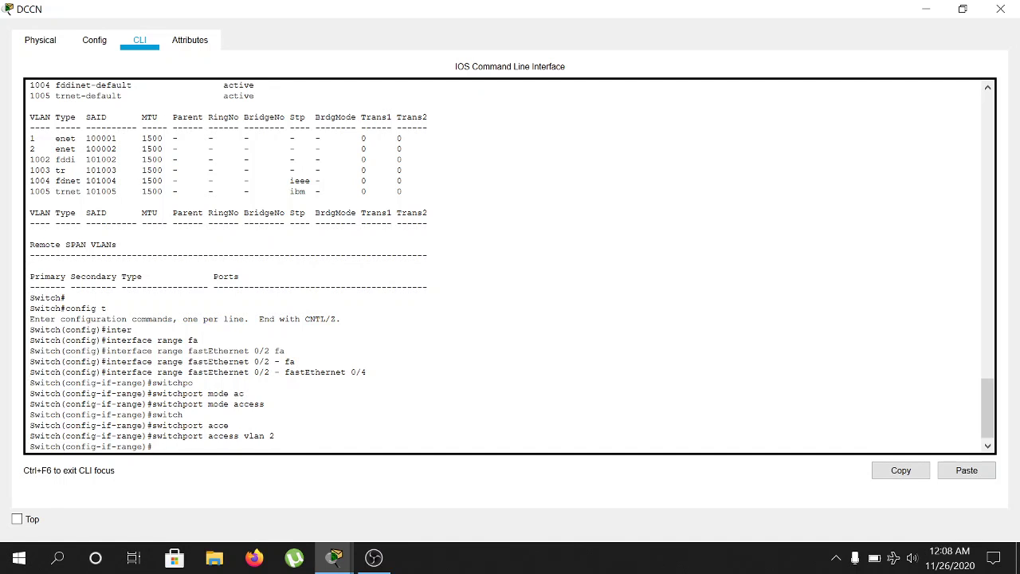
Leave the interface range configuration with end and return to the privileged EXEC prompt
type("end")
key("Return")
key("Return")
key("Return")
key("Return")
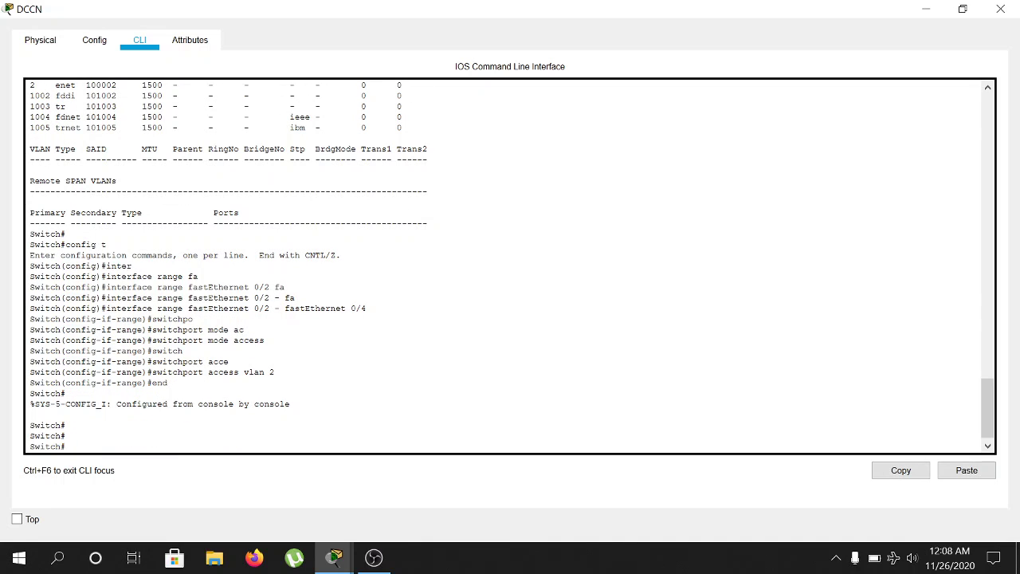
Display the switch's VLAN table with show vlan and check the ports assigned to VLAN 2 (bcs)
type("show vlan")
key("Return")
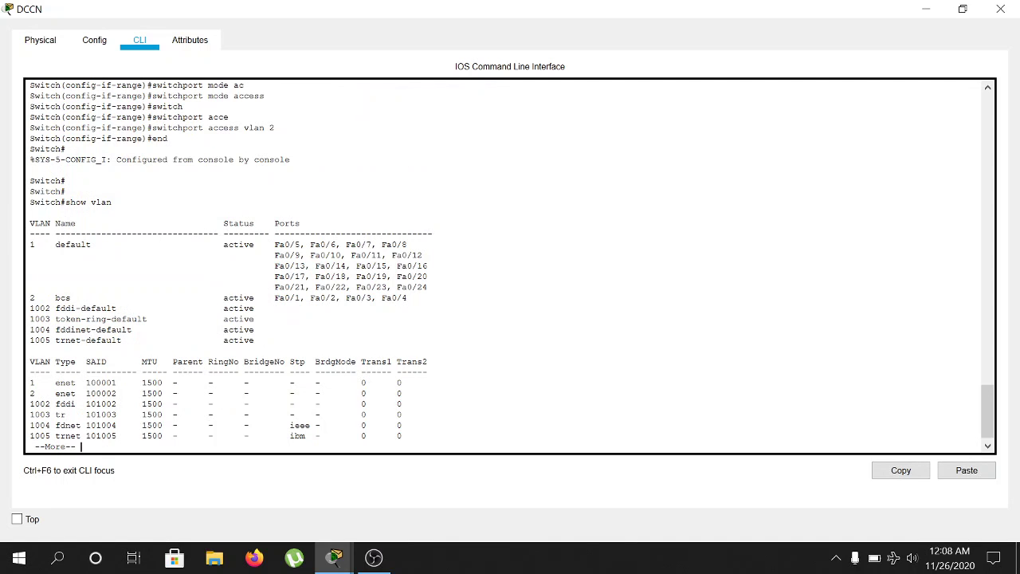
double_click(68, 298)
left_click_drag(36, 298, 29, 299)
left_click_drag(275, 298, 296, 298)
left_click_drag(407, 299, 275, 298)
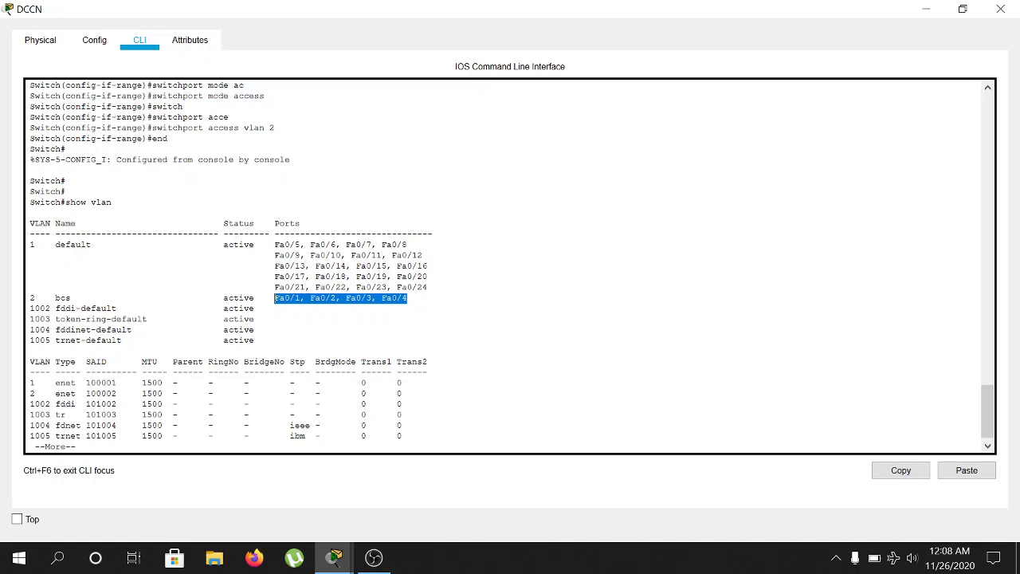
Check which switch ports connect the MCS PCs in the topology, and return to the DCCN switch's privileged EXEC prompt
left_click(926, 9)
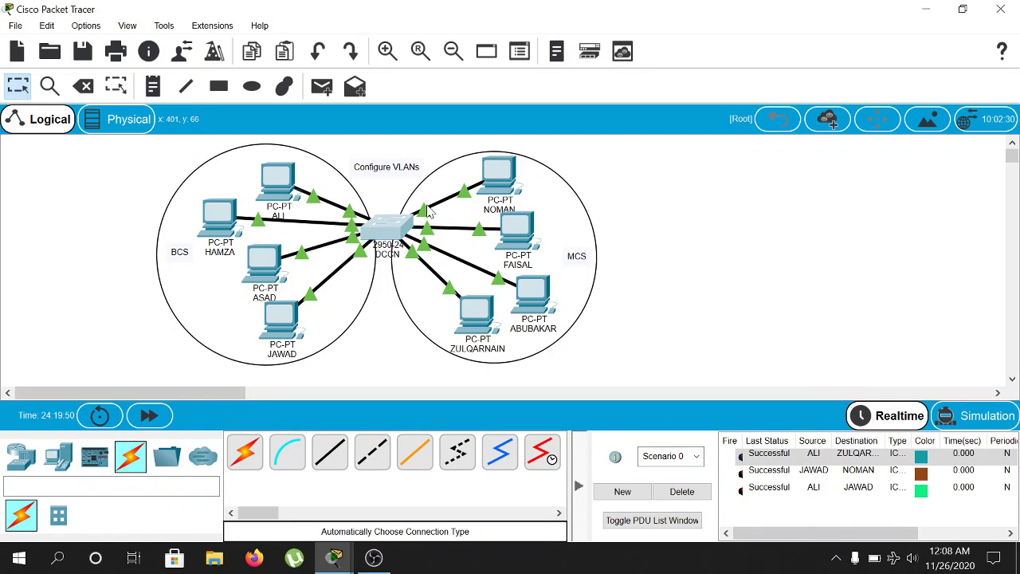
mouse_move(429, 224)
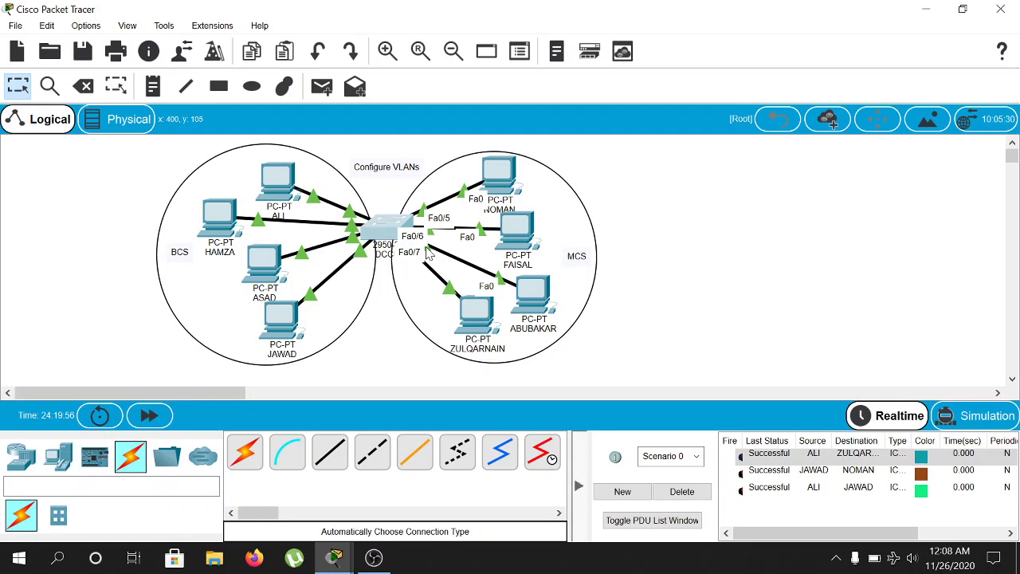
mouse_move(420, 271)
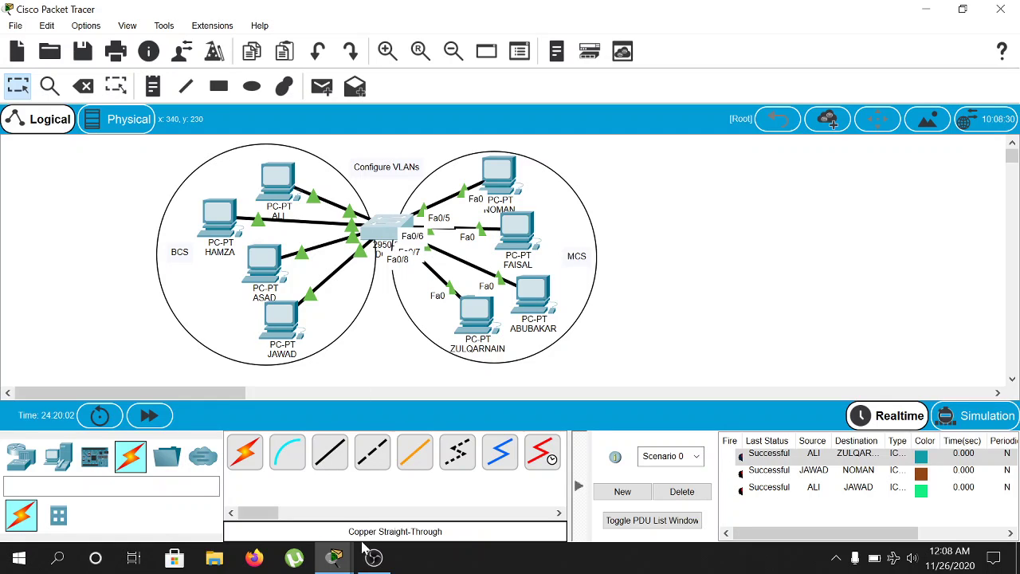
mouse_move(354, 557)
left_click(405, 498)
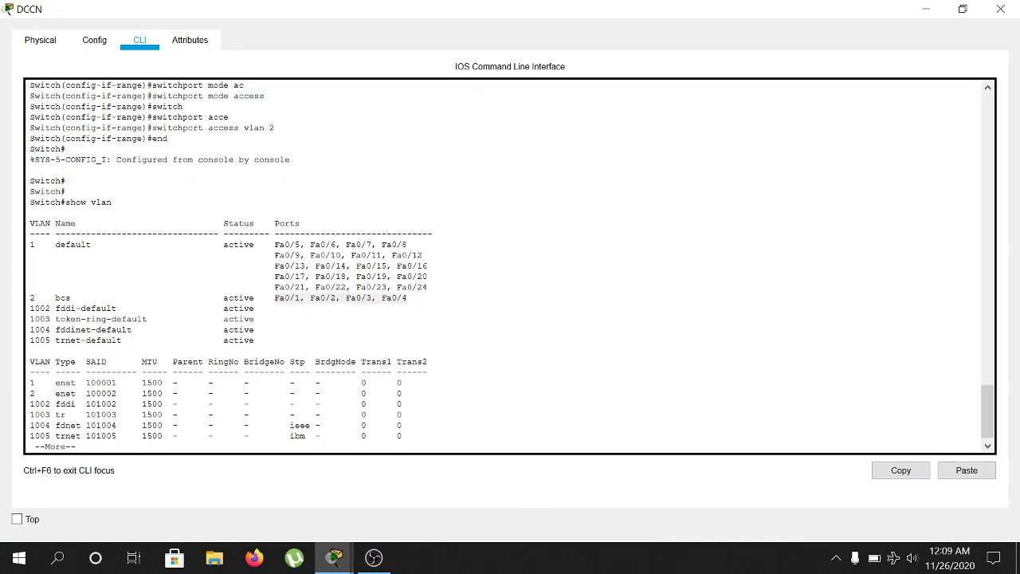
key("space")
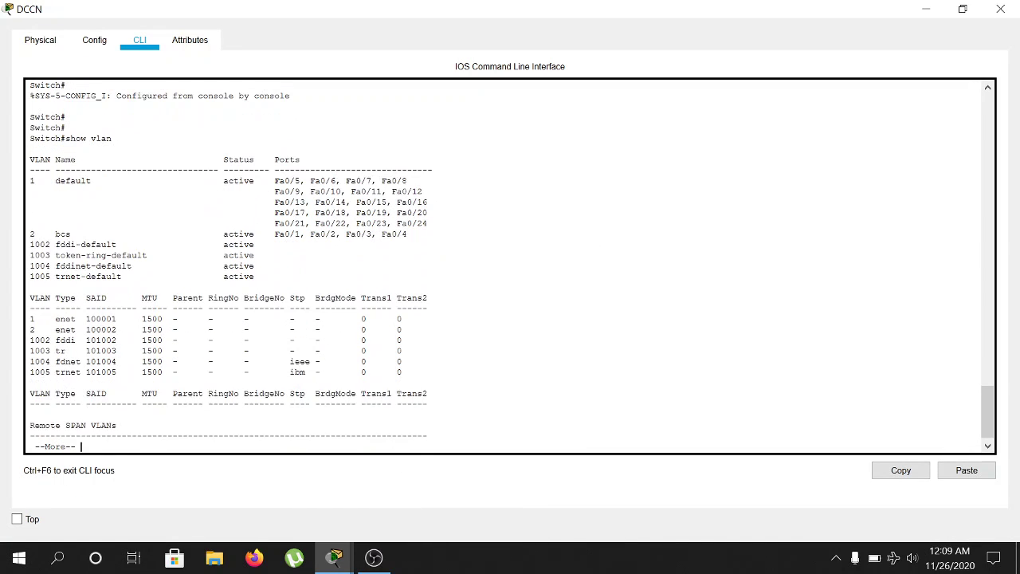
key("Return")
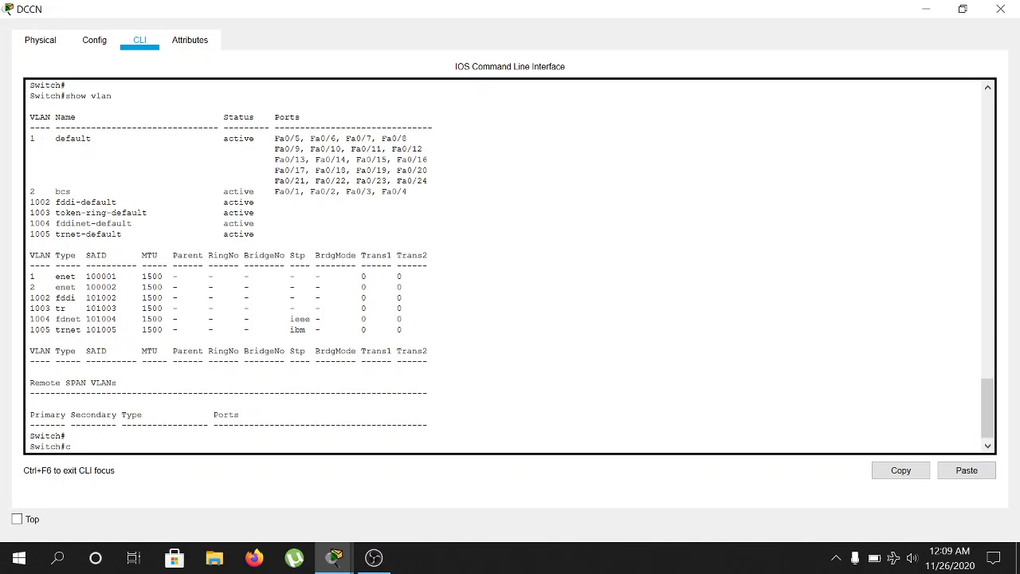
Create VLAN 3 named mcs from global configuration mode and return to the privileged EXEC prompt
type("onfig")
type(" t")
key("Return")
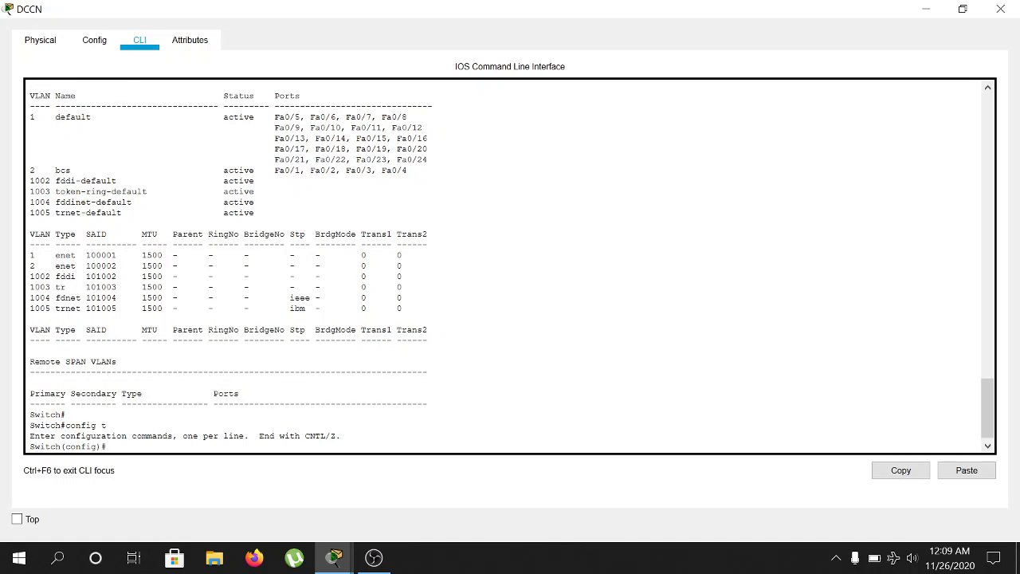
type("vlan 3")
key("Return")
type("name mcs")
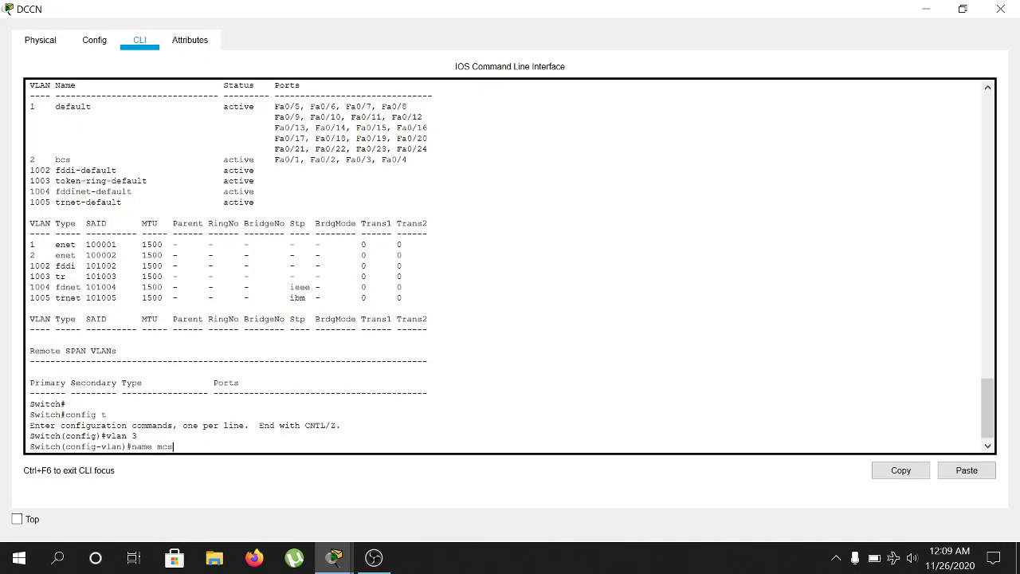
key("Return")
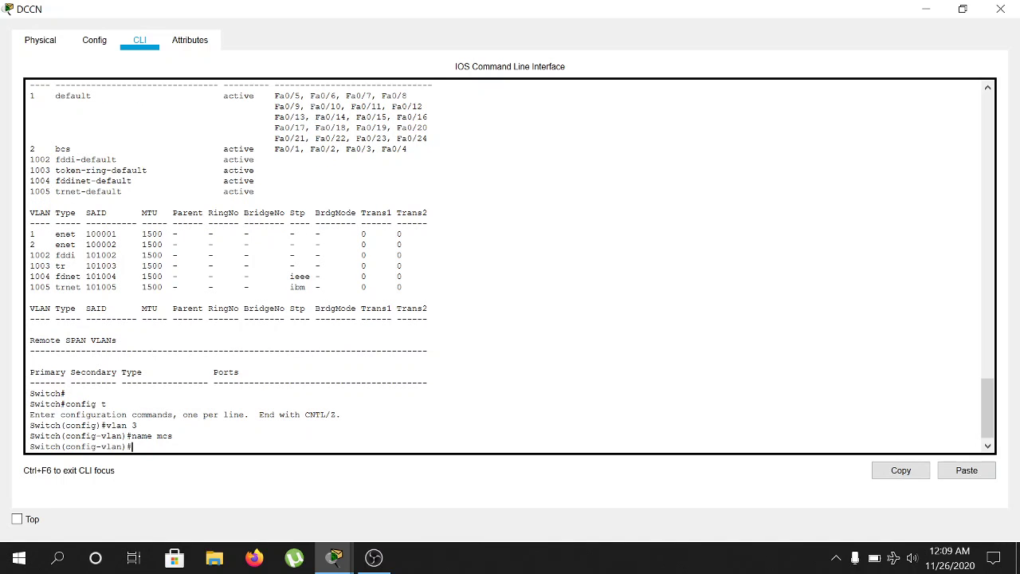
type("end")
key("Return")
key("Return")
key("Return")
key("Return")
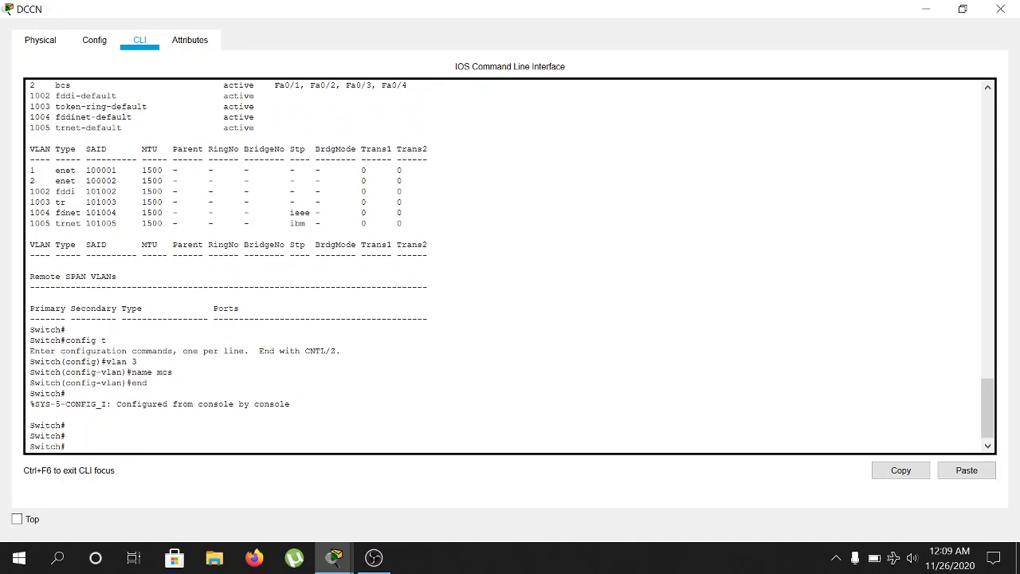
Display the VLAN table with show vlan and compare the VLAN 2 (bcs) and VLAN 3 (mcs) entries
type("show vlan")
key("Return")
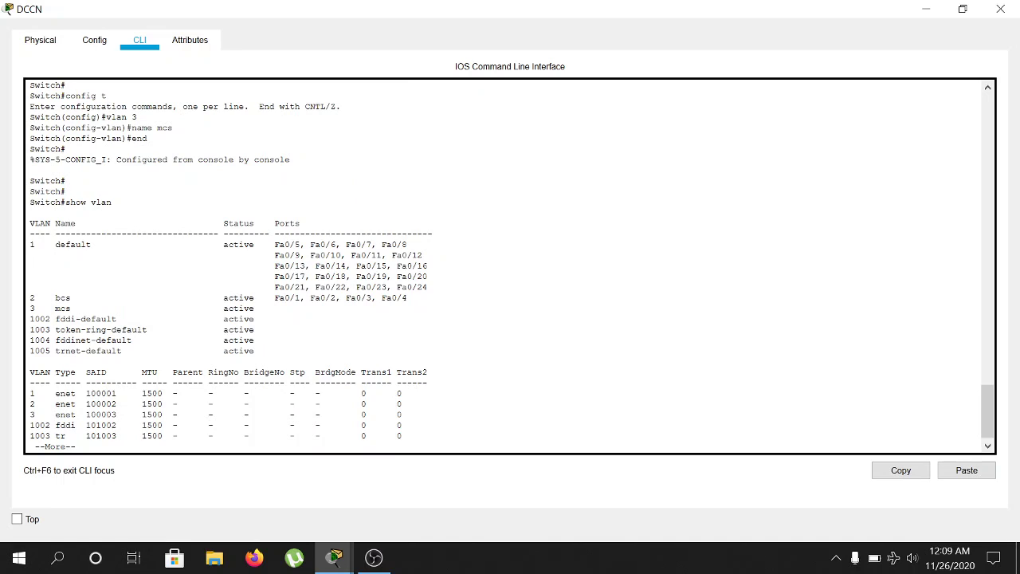
left_click_drag(71, 307, 31, 309)
double_click(239, 309)
left_click(275, 308)
left_click_drag(277, 308, 281, 319)
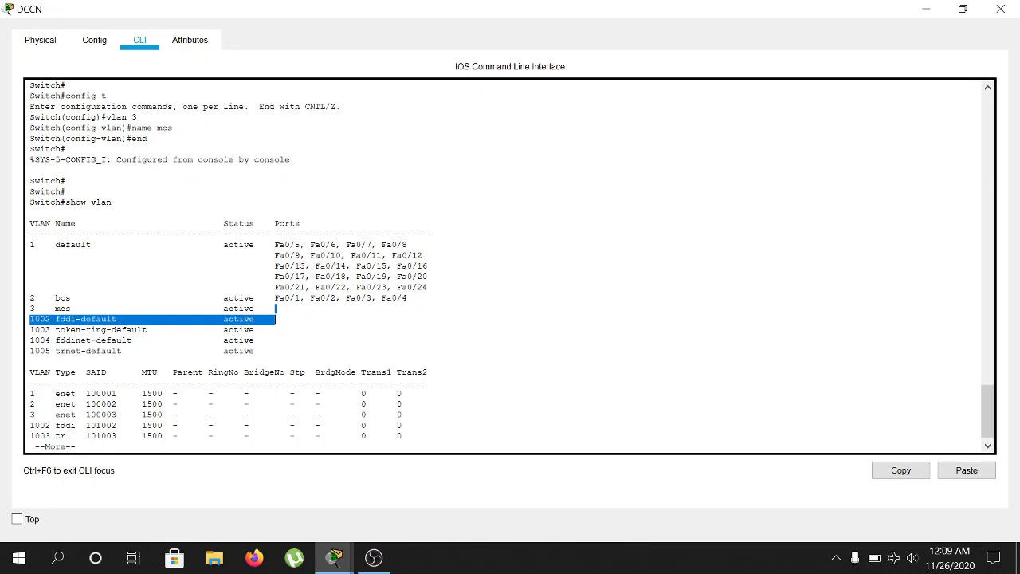
left_click_drag(408, 298, 30, 298)
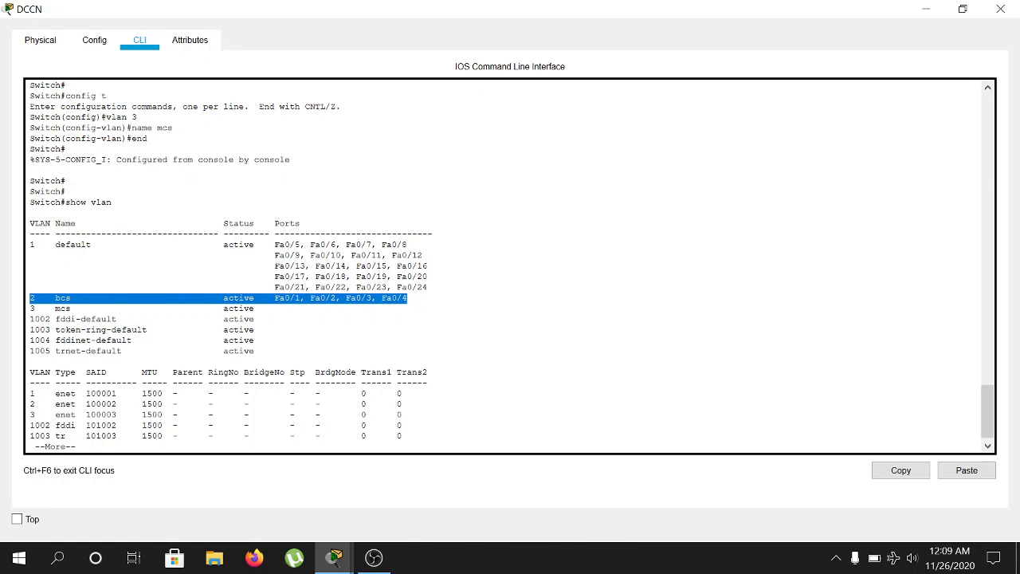
left_click(31, 298)
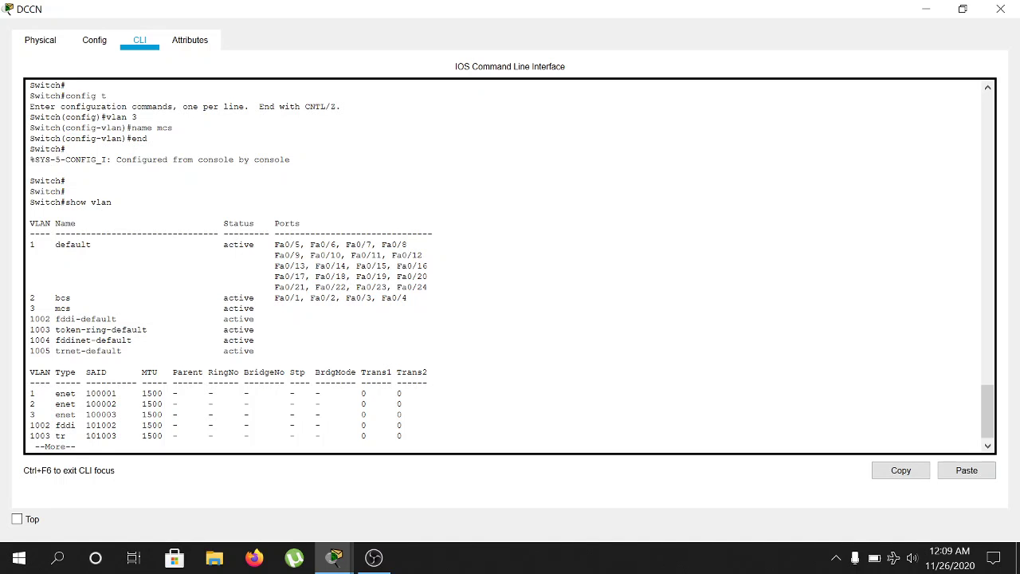
left_click_drag(76, 309, 56, 309)
left_click(56, 308)
left_click_drag(987, 411, 987, 414)
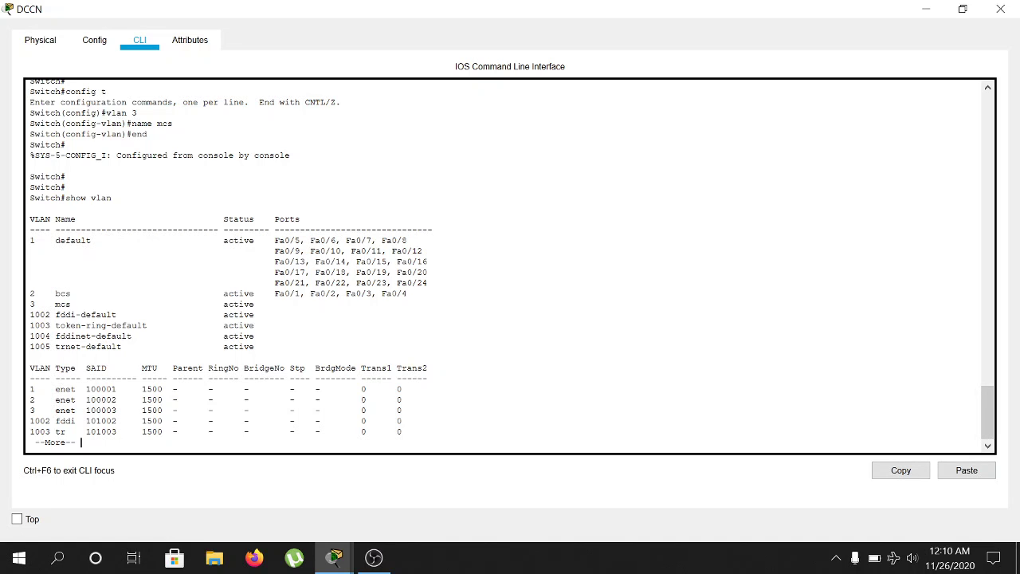
Page through the rest of the VLAN listing until the privileged EXEC prompt returns
key("space")
key("Return")
key("Return")
key("Return")
key("Return")
key("Return")
key("Return")
key("Return")
key("Return")
key("Return")
key("Return")
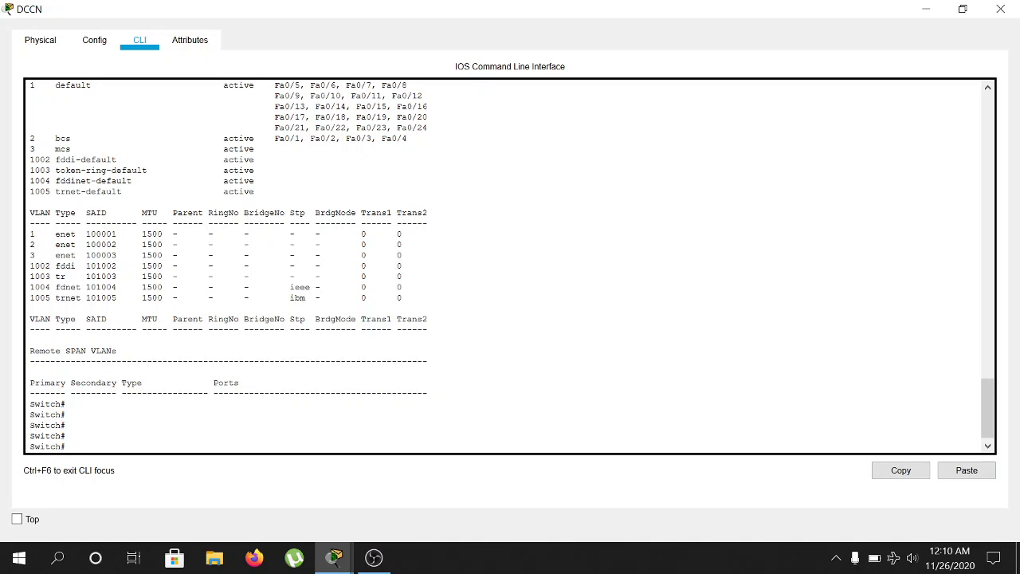
Enter global configuration mode and select the interface range fastEthernet 0/5 - fastEthernet 0/8
type("config t")
key("Return")
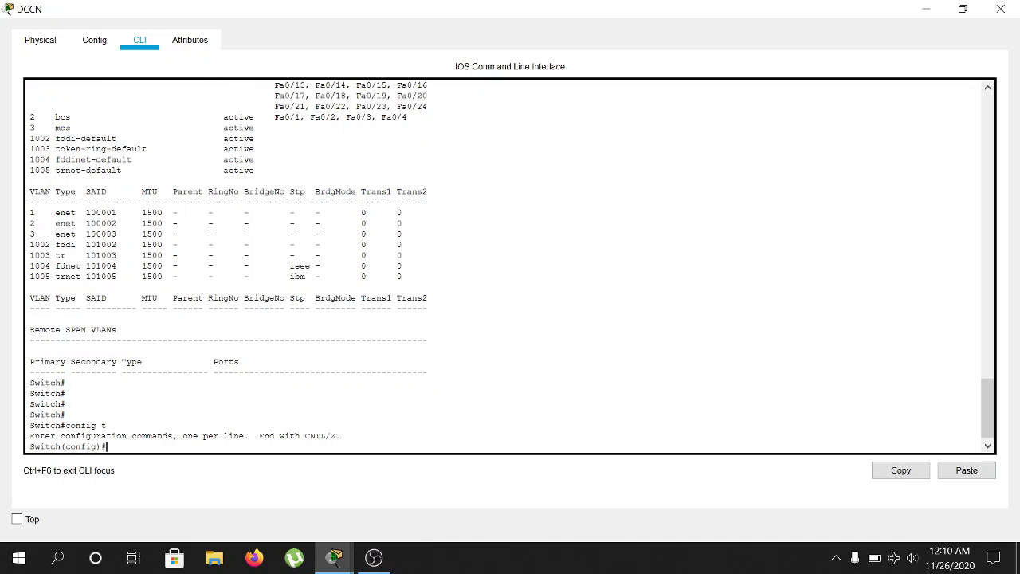
type("inter")
key("Tab")
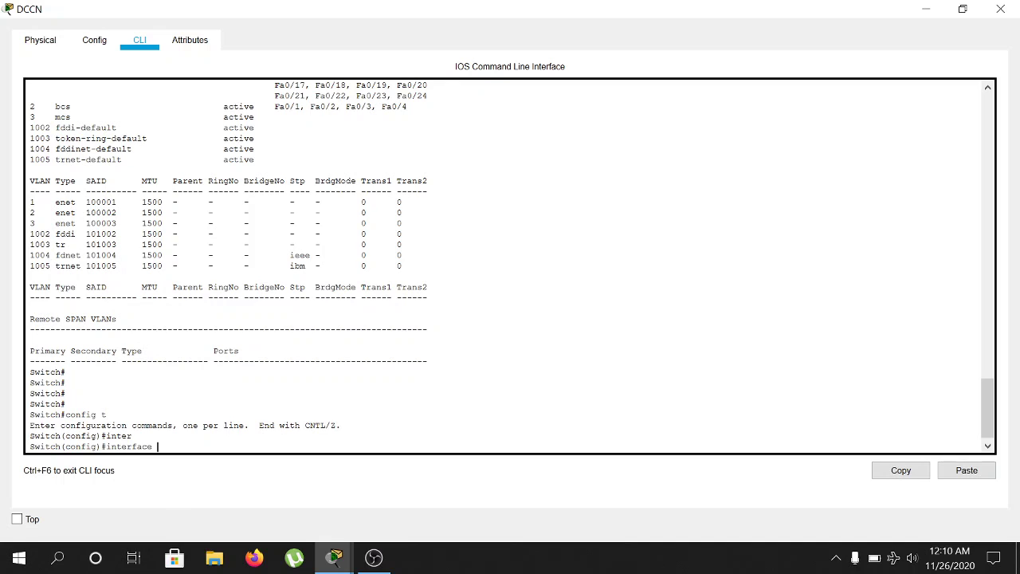
type("ra")
key("Tab")
type("nge")
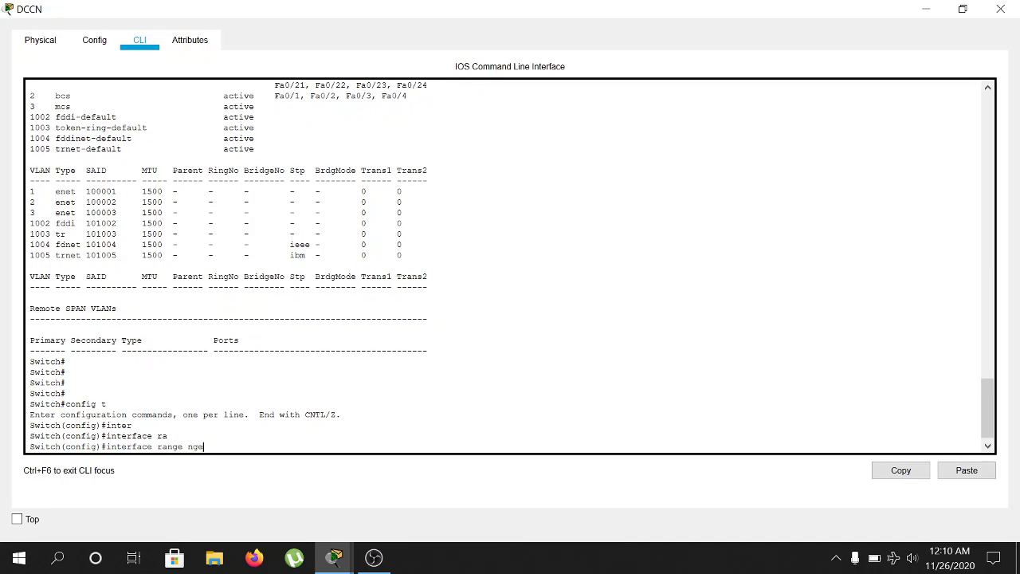
key("BackSpace")
key("BackSpace")
type("fa")
key("Tab")
type("0/")
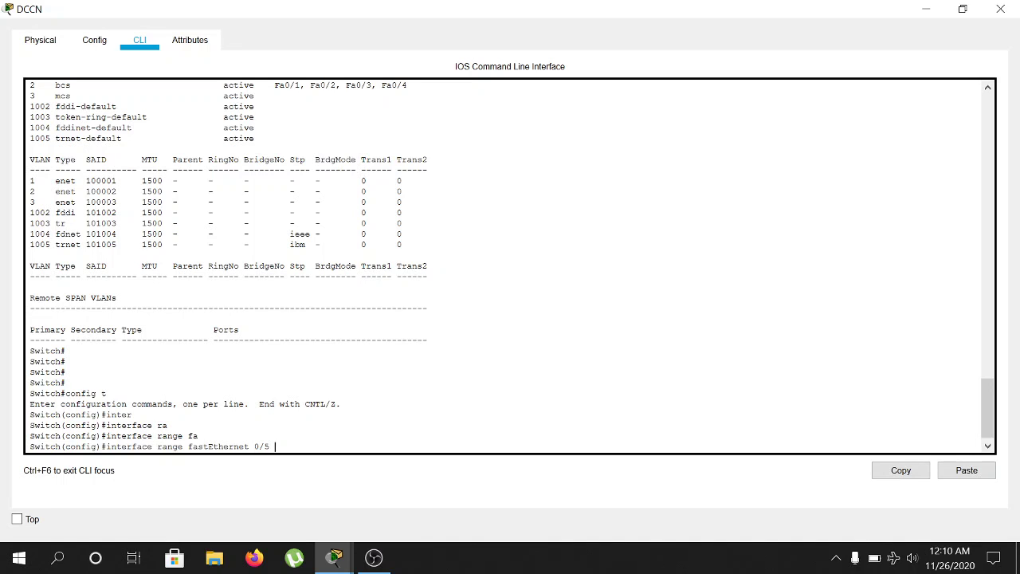
type("5 - fa")
key("Tab")
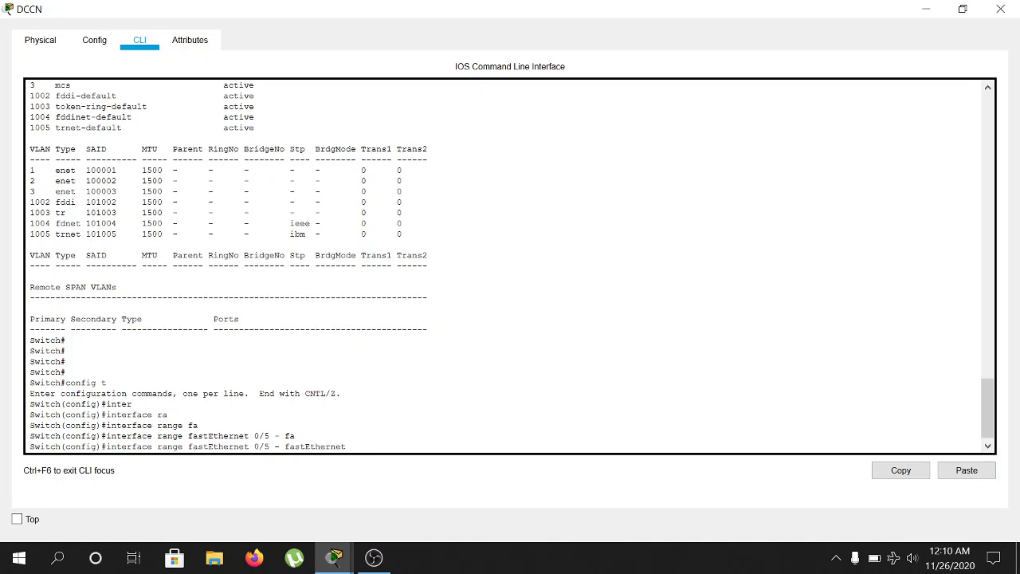
type("0/8")
key("Return")
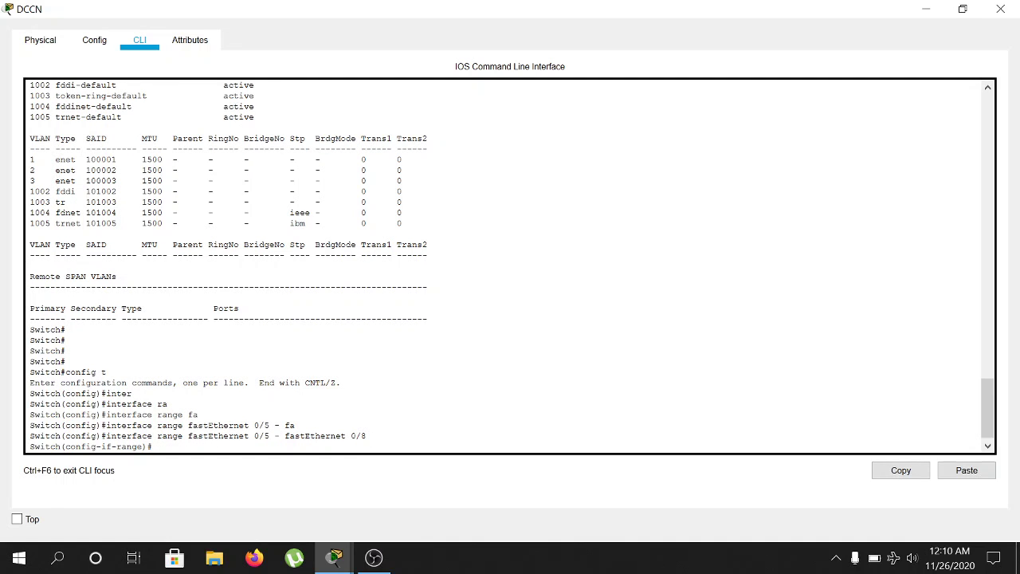
Set the selected port range 0/5 to 0/8 to access mode with switchport mode access
type("switchp")
key("Tab")
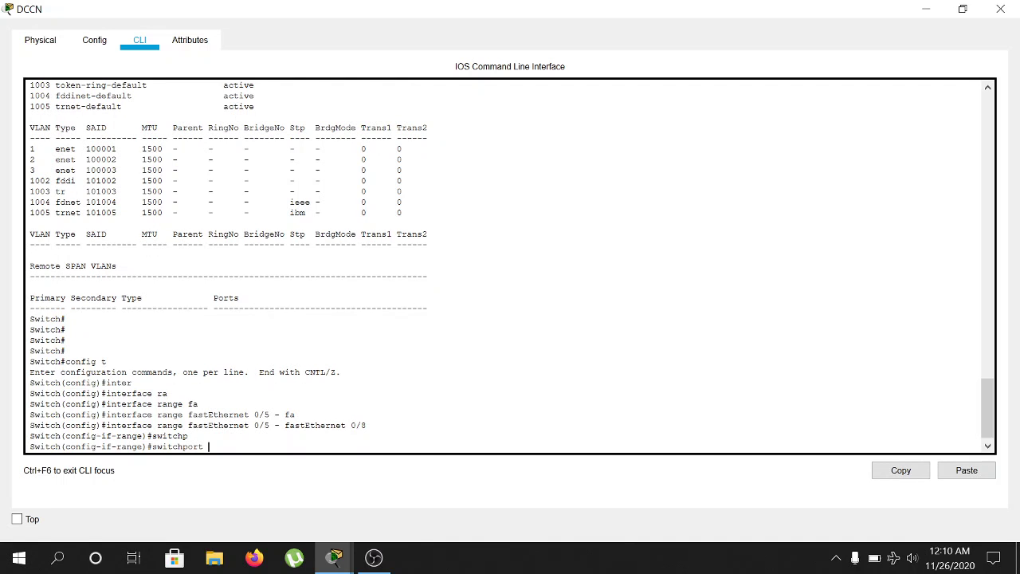
type("mode acc")
key("Tab")
key("Return")
Assign the port range 0/5 to 0/8 to VLAN 3 with switchport access vlan 3, and end the configuration session
type("swit")
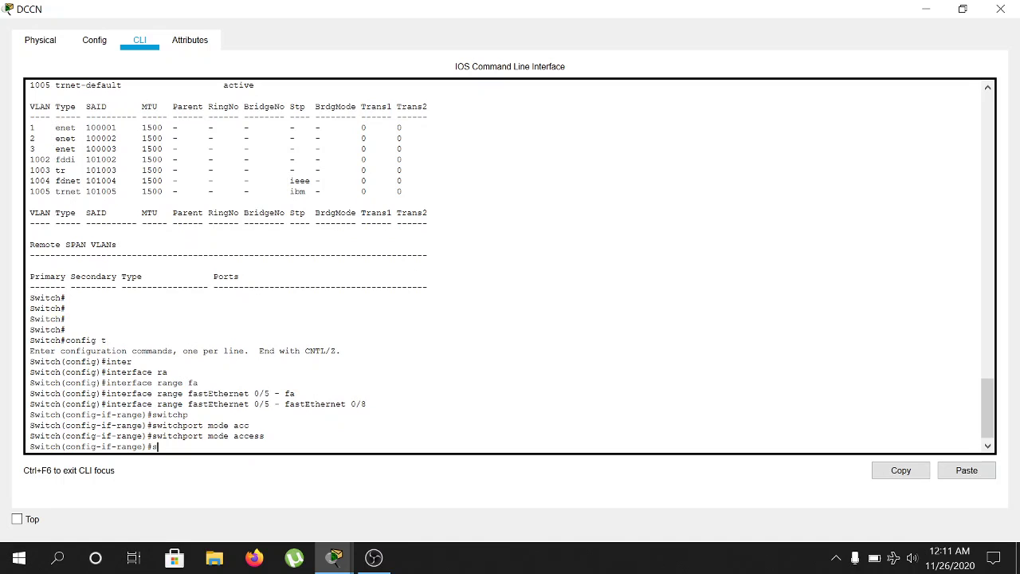
type("ch")
key("Tab")
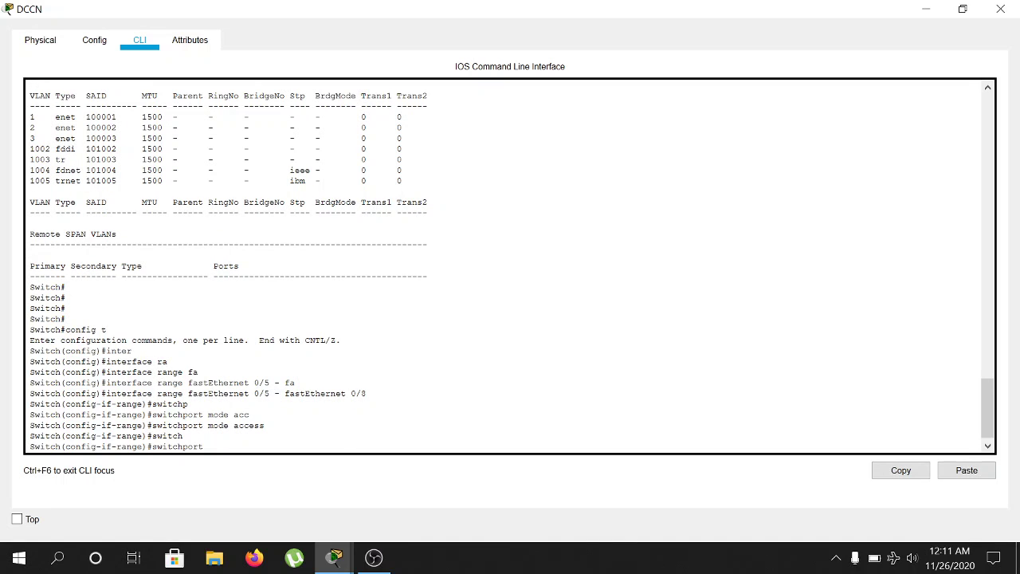
type("acc")
key("Tab")
type("vlan 3")
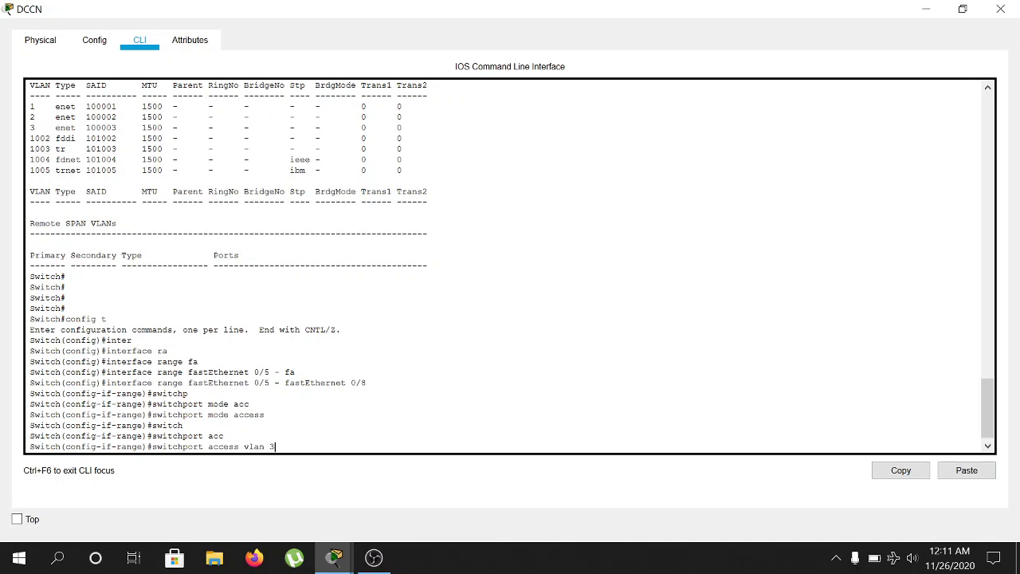
key("Return")
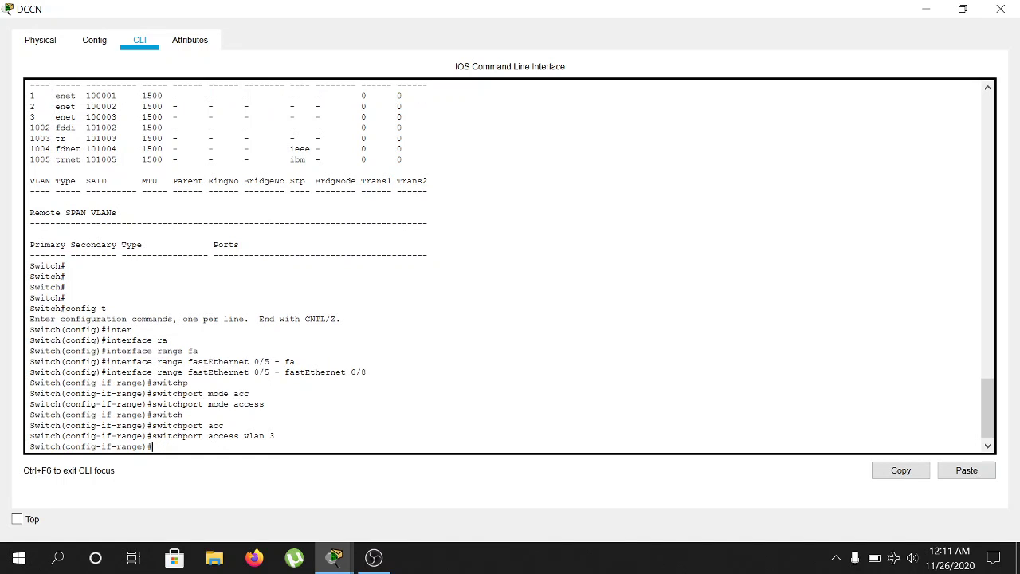
type("end")
key("Return")
key("Return")
key("Return")
key("Return")
key("Return")
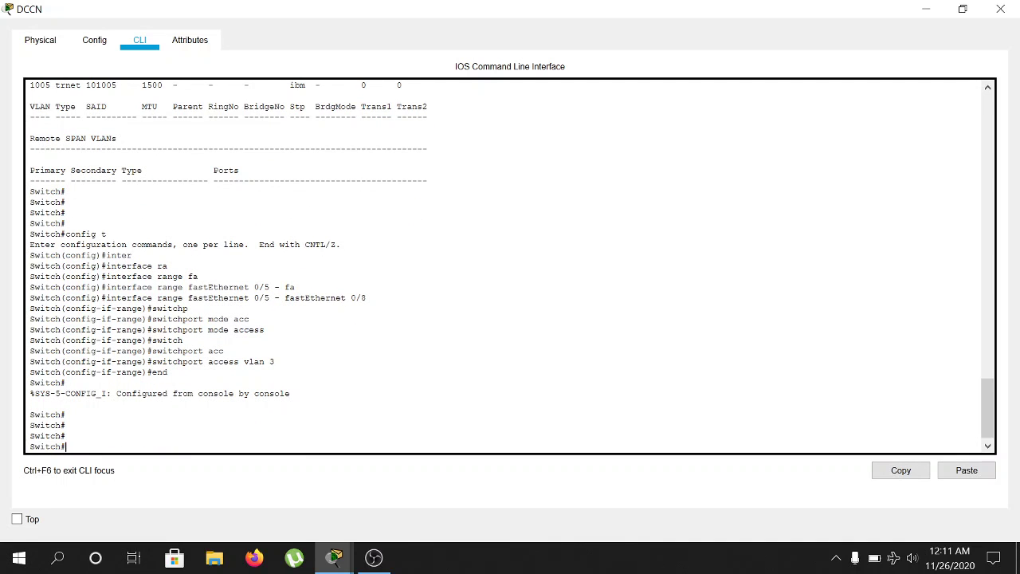
Display the VLAN table with show vlan and check the ports assigned to the mcs and bcs VLANs
type("show vlan")
key("Return")
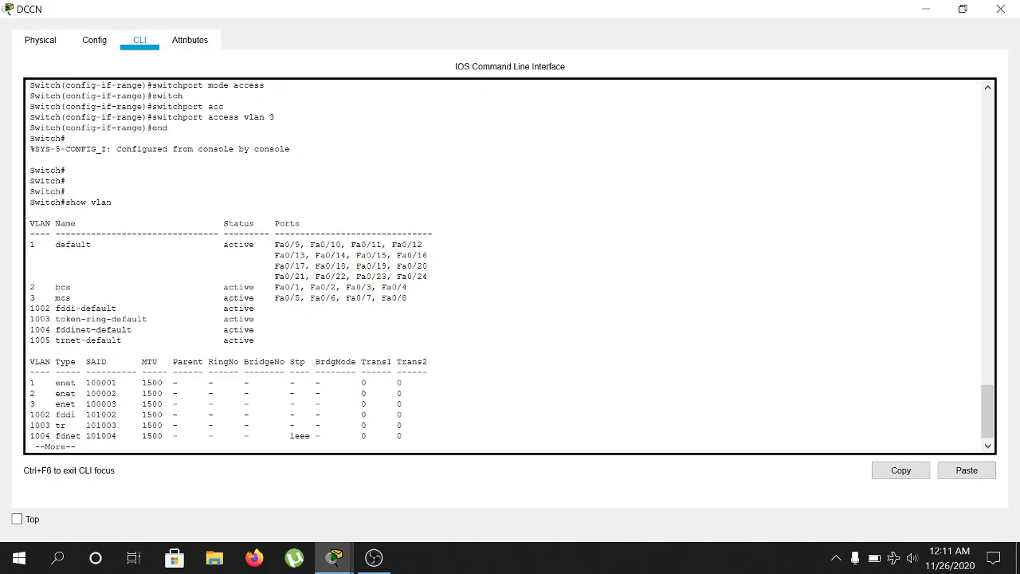
left_click_drag(32, 298, 408, 300)
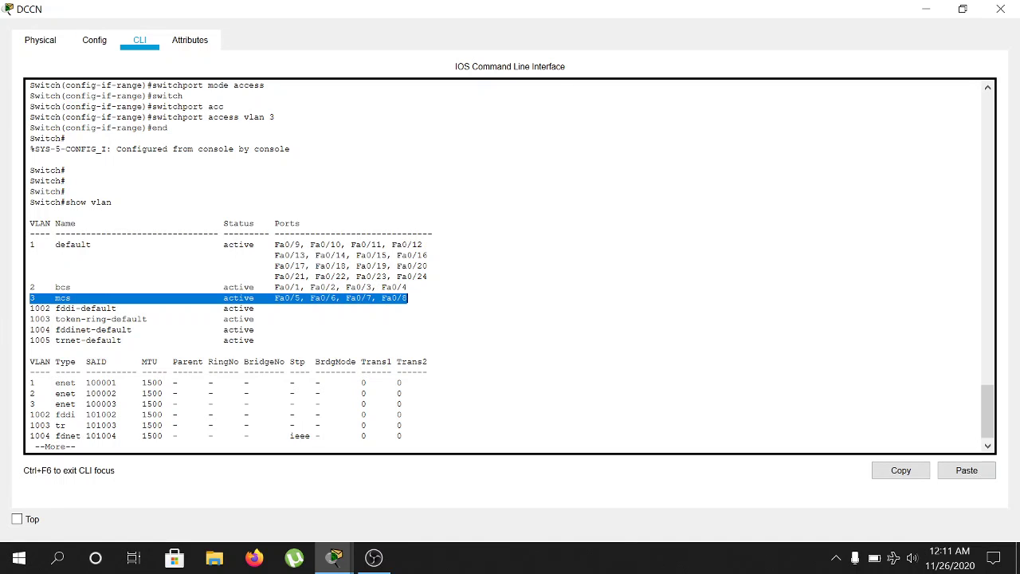
left_click(81, 287)
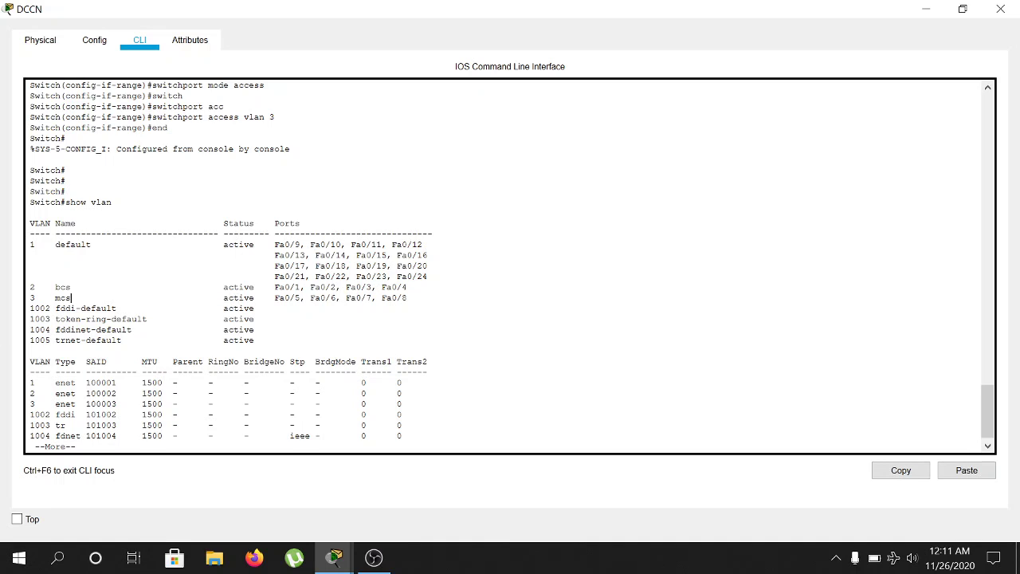
left_click_drag(274, 287, 408, 287)
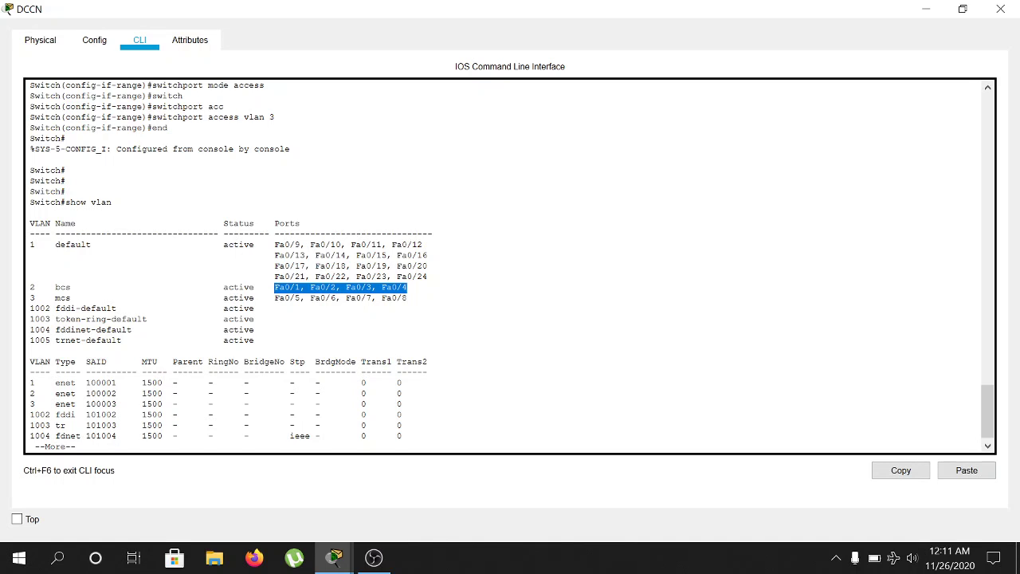
left_click_drag(274, 297, 408, 297)
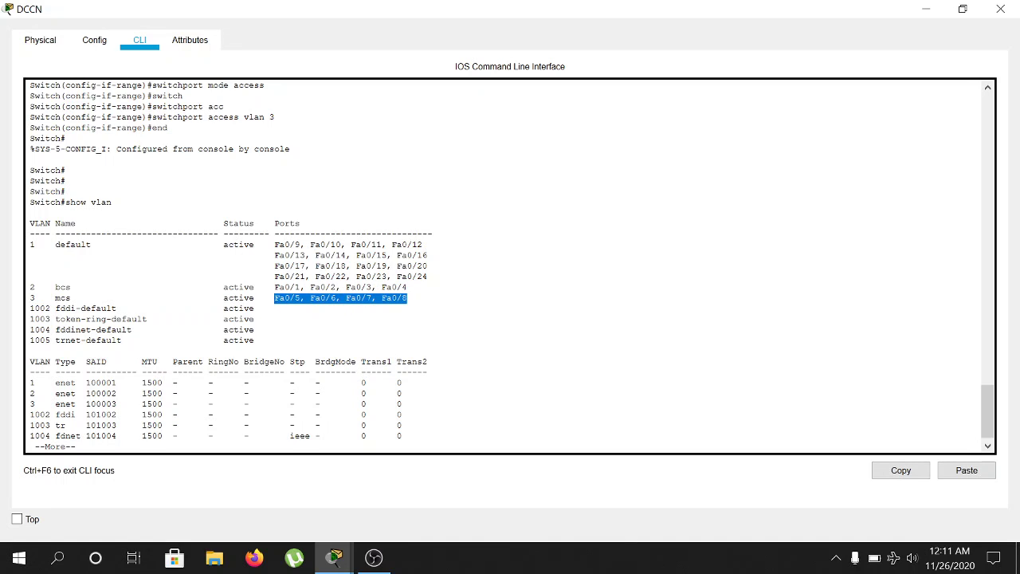
Review the default, bcs and mcs entries in the switch's VLAN table, and return to the network topology
left_click_drag(77, 297, 54, 298)
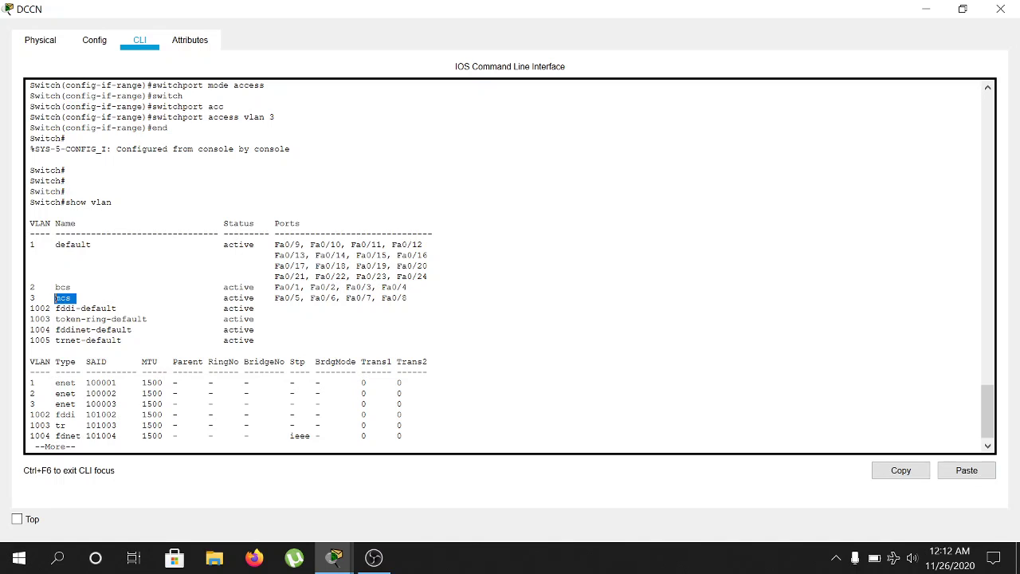
left_click_drag(97, 245, 54, 245)
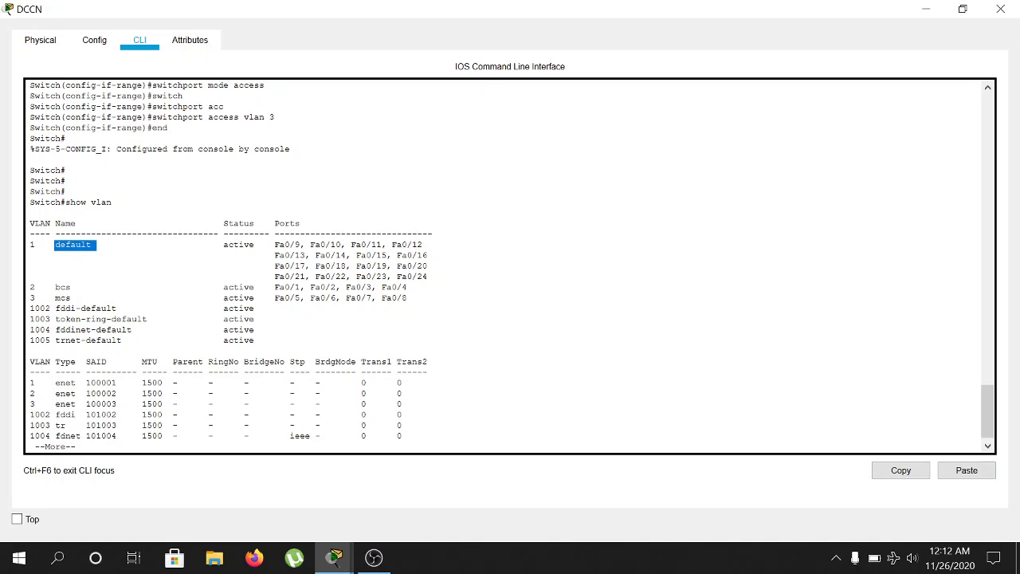
mouse_move(72, 286)
left_mouse_down()
mouse_move(55, 287)
mouse_move(76, 298)
left_mouse_up()
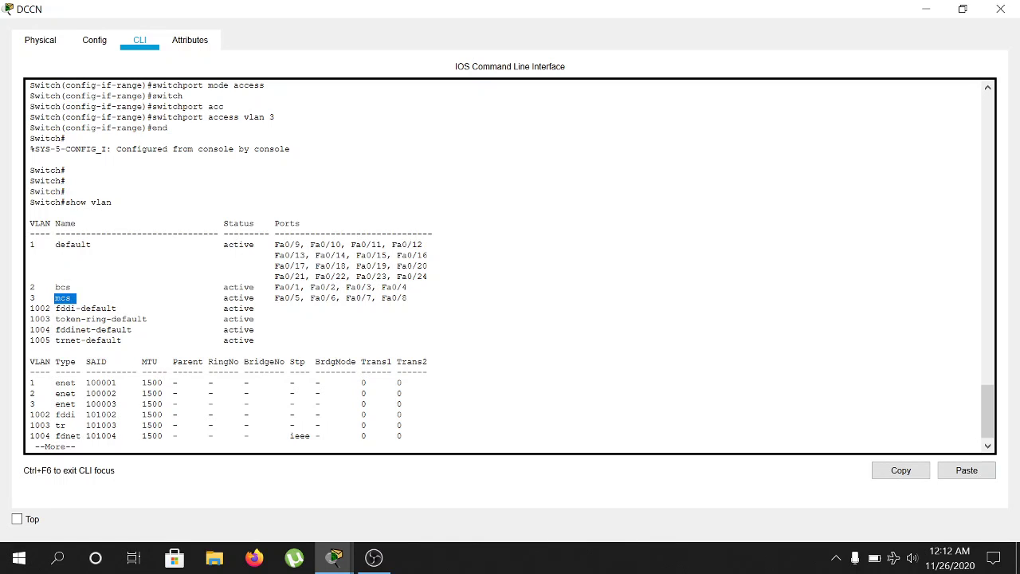
scroll(989, 414, "down", 1)
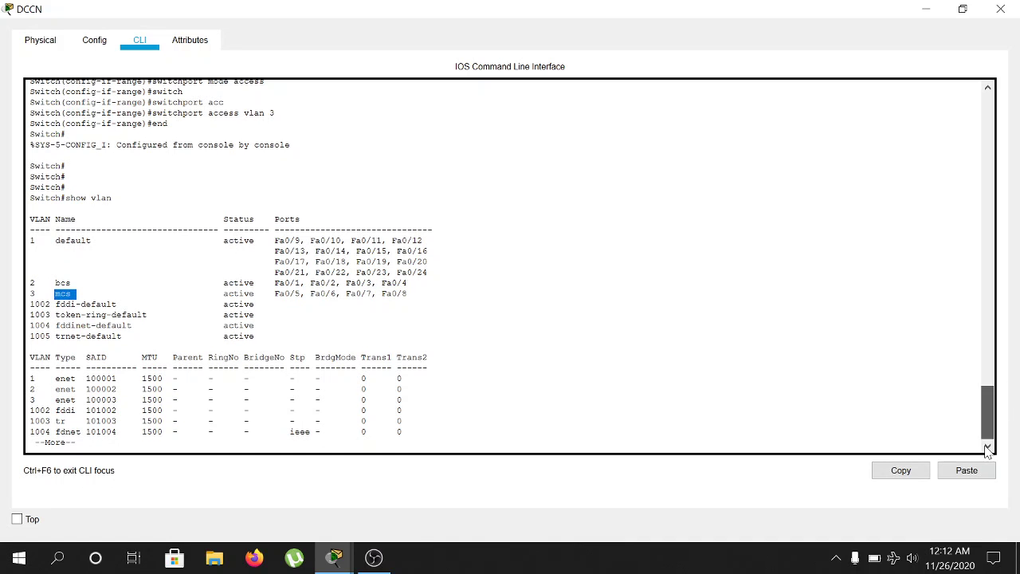
left_click(927, 9)
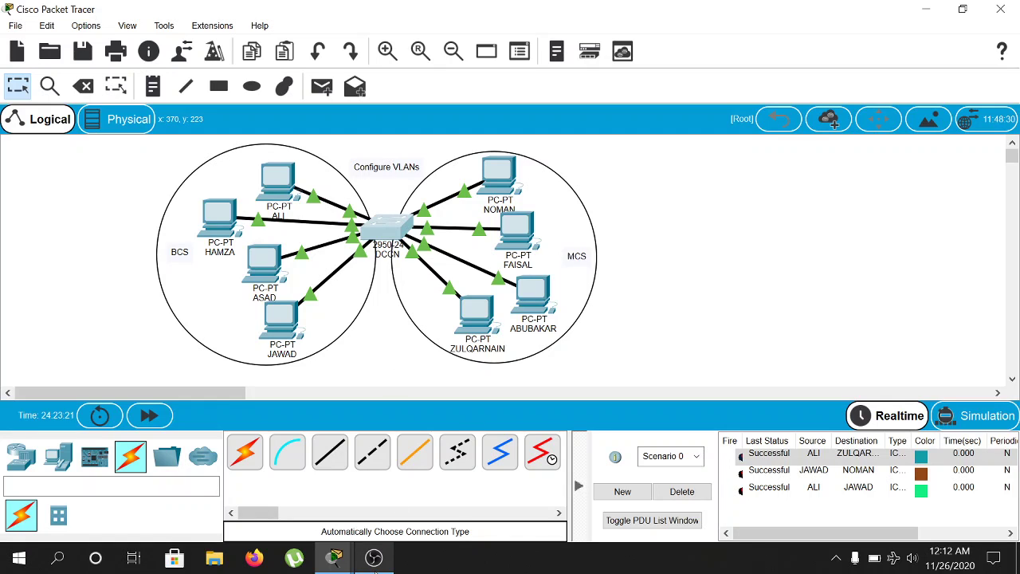
Ping 192.168.1.8 from the command prompt of the topmost PC in the BCS group to test cross-VLAN connectivity
mouse_move(374, 562)
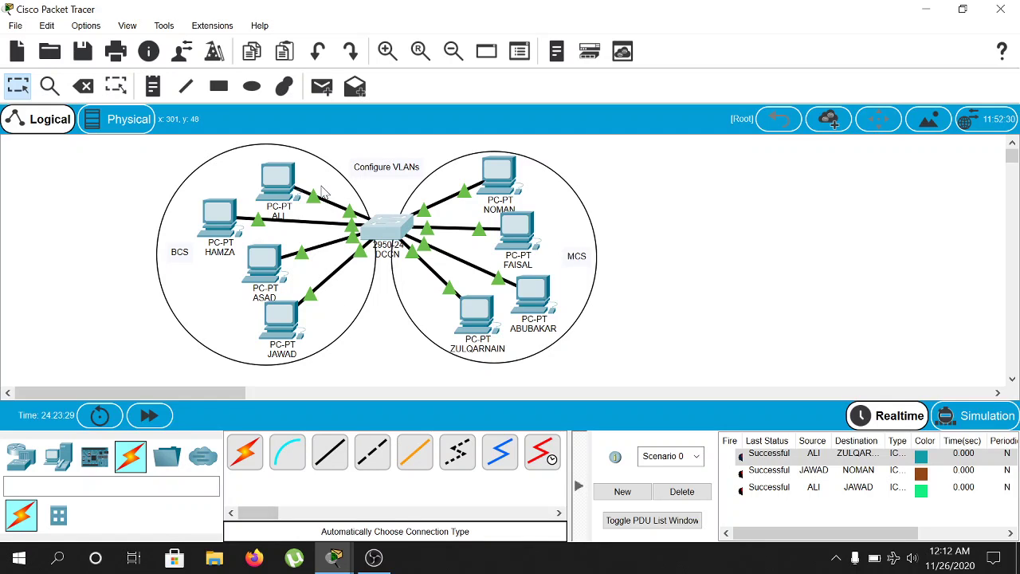
left_click(281, 186)
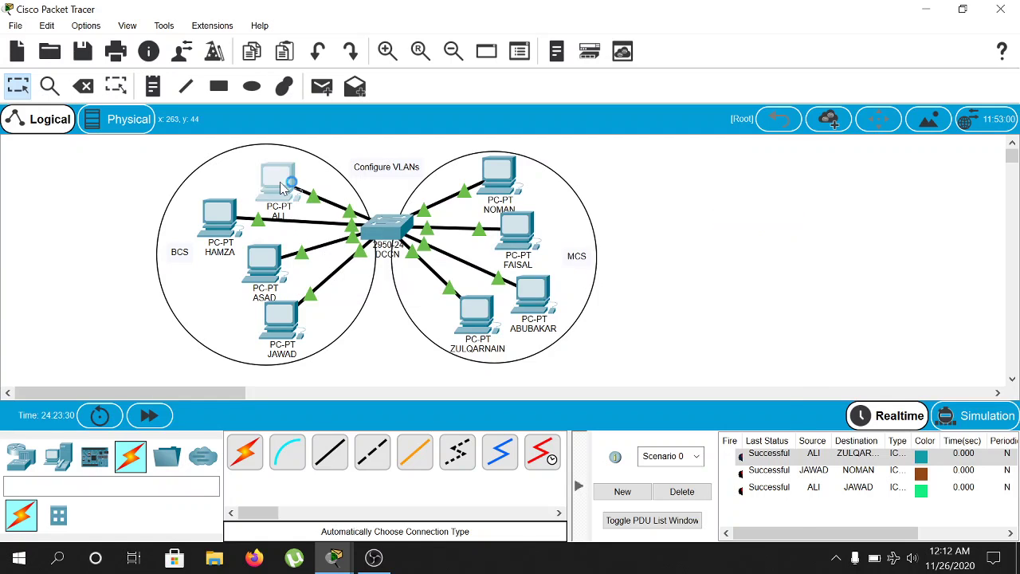
left_click(642, 140)
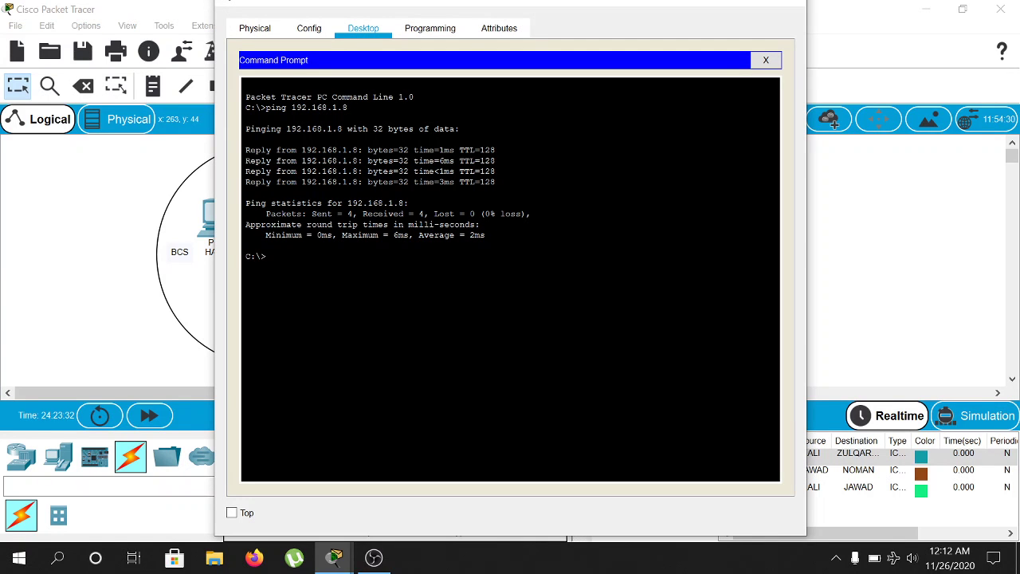
type("ping 192.168.1.8")
key("Return")
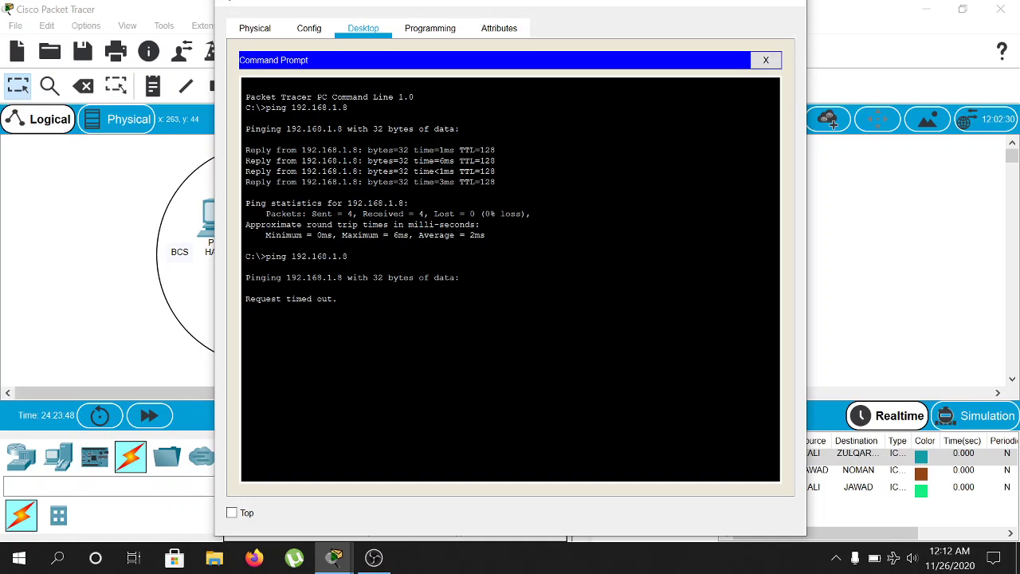
mouse_move(302, 289)
left_mouse_down()
mouse_move(338, 299)
mouse_move(302, 300)
left_mouse_up()
left_click(302, 311)
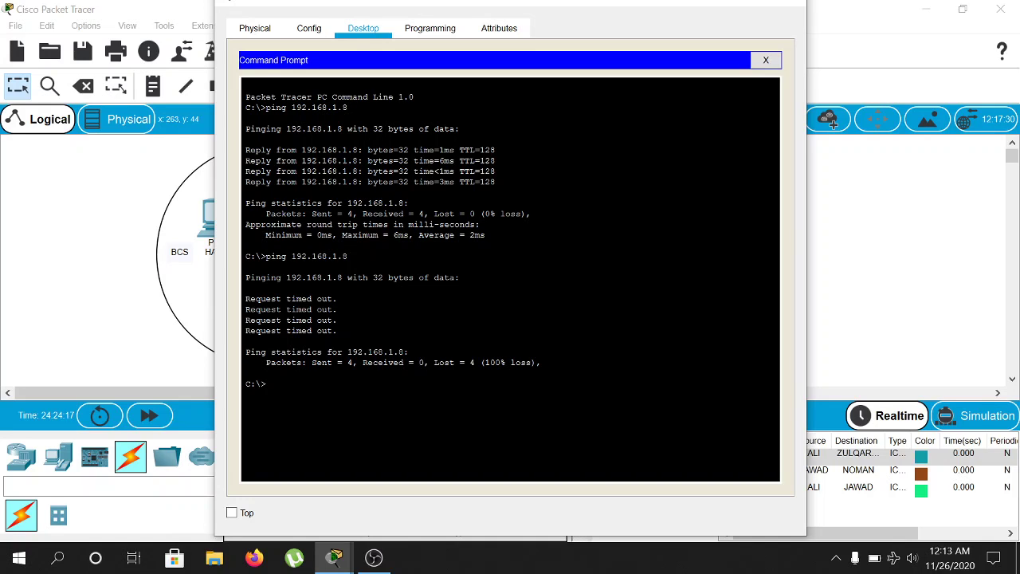
Compare the packet loss statistics of the two pings to 192.168.1.8, and close the PC's window
left_click_drag(534, 363, 489, 363)
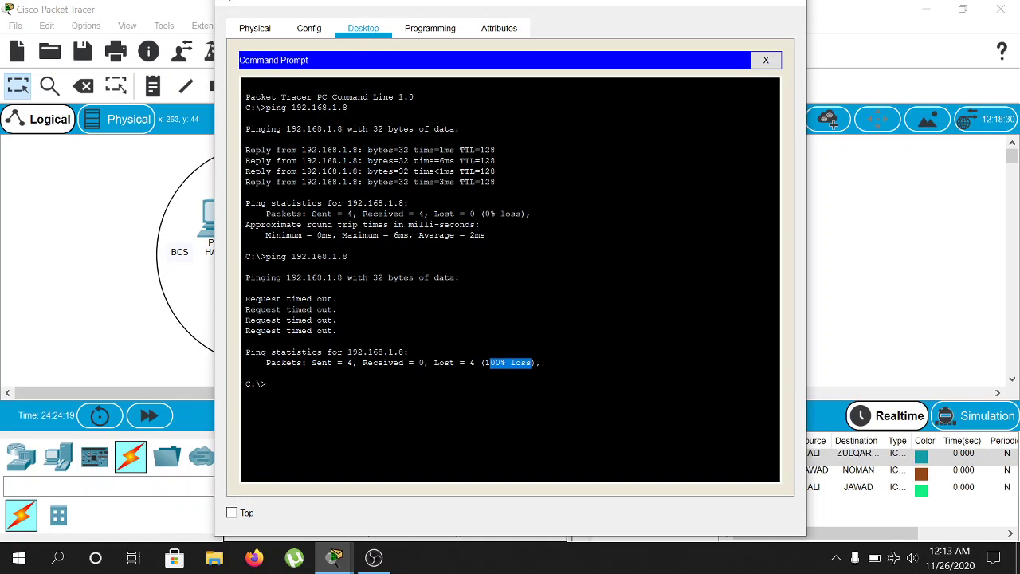
left_click(491, 365)
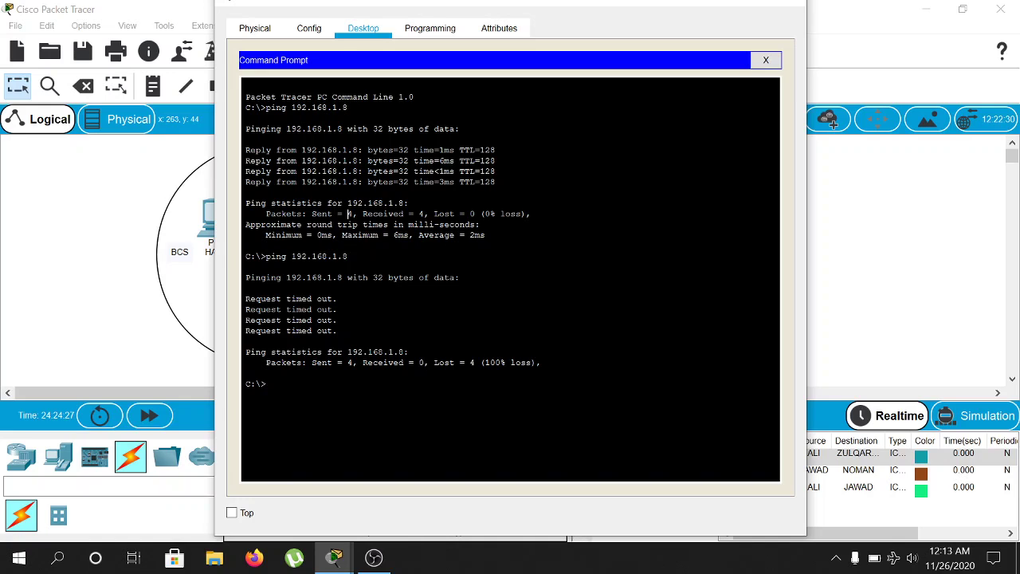
double_click(421, 214)
left_click_drag(485, 363, 537, 363)
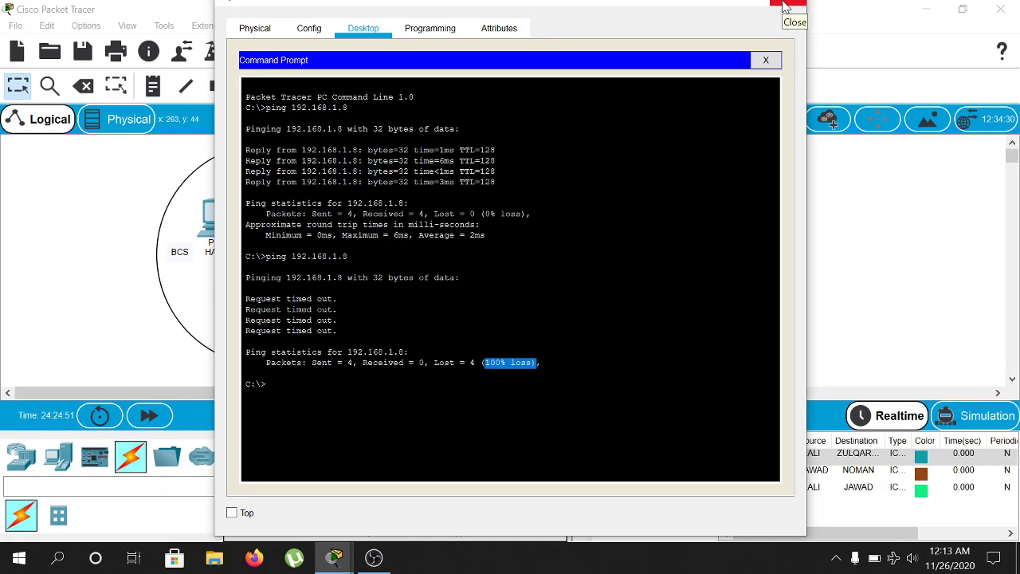
left_click(785, 6)
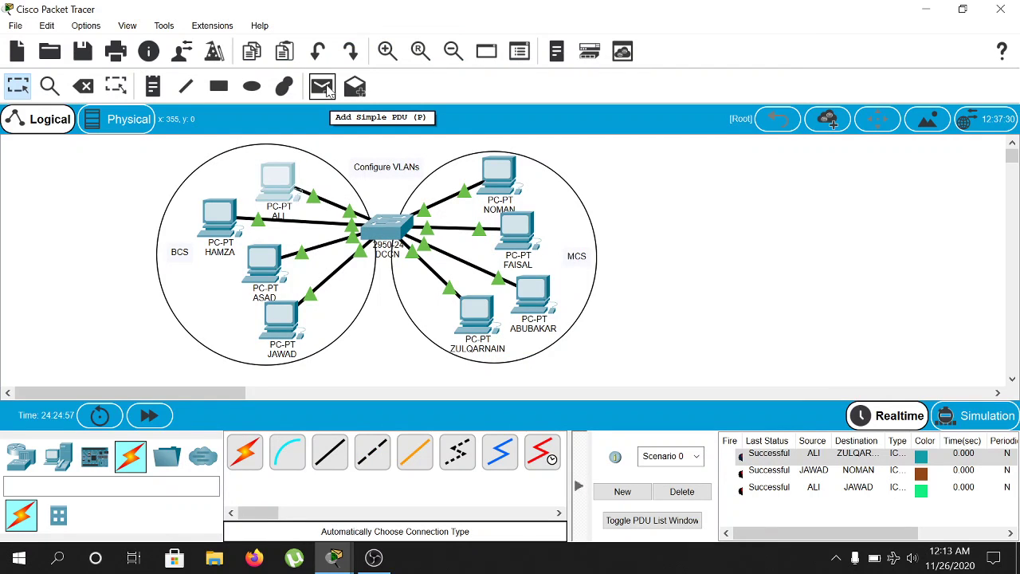
Send a simple PDU from the topmost BCS PC to the lowest PC in the MCS group
left_click(329, 90)
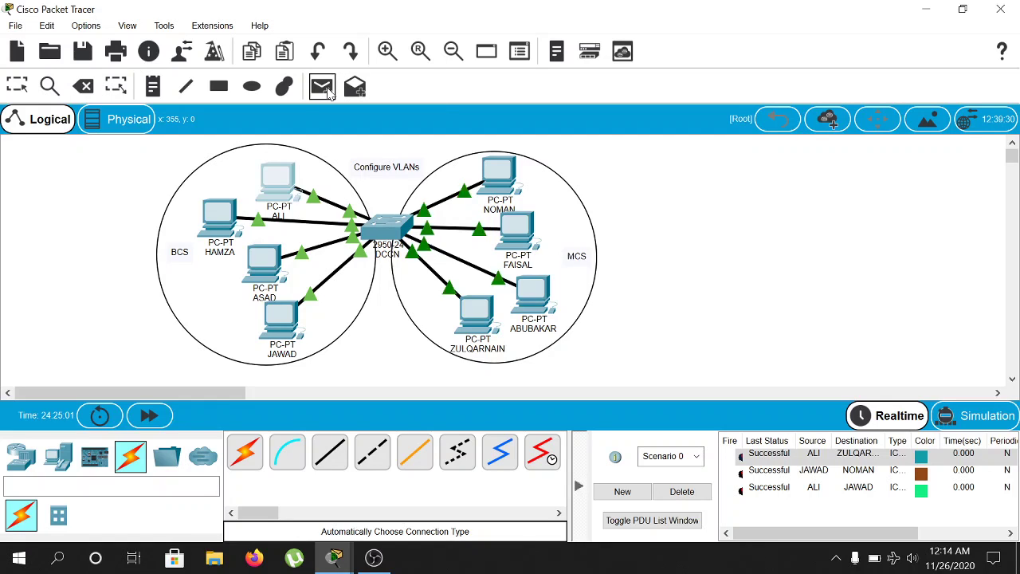
left_click(275, 180)
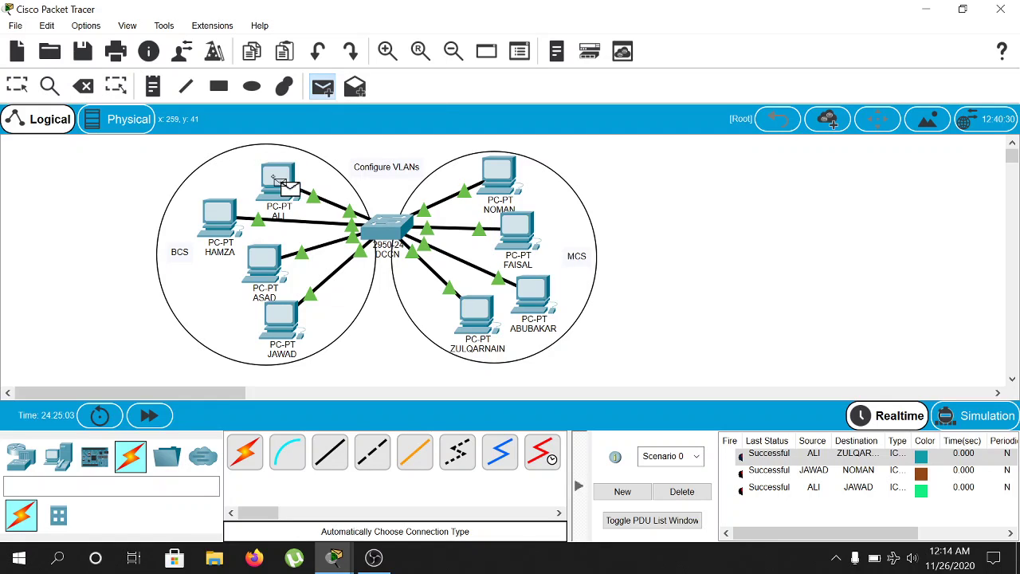
left_click(475, 318)
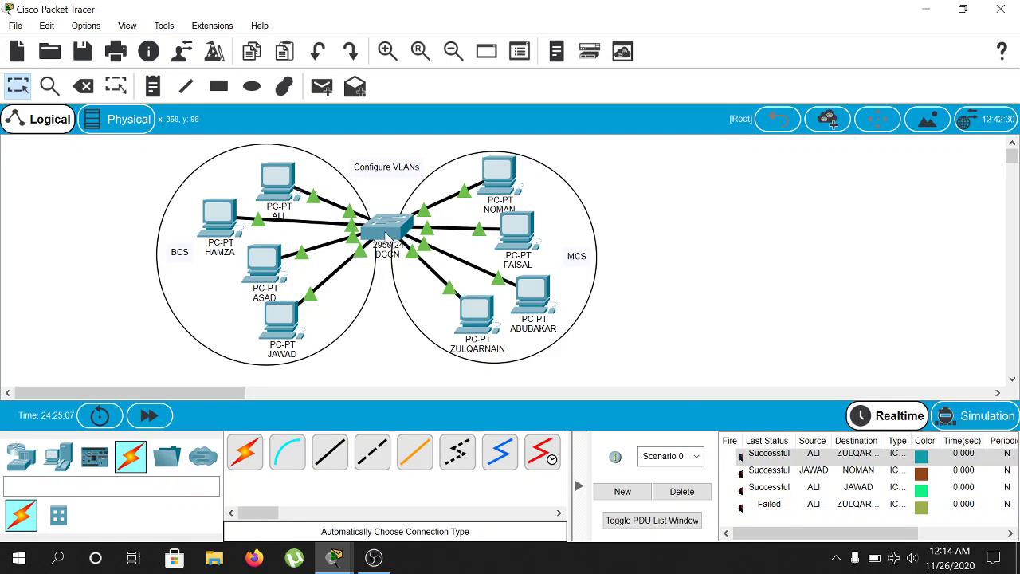
Send a simple PDU from the topmost BCS PC to the lowest PC in the same BCS group
left_click(277, 179)
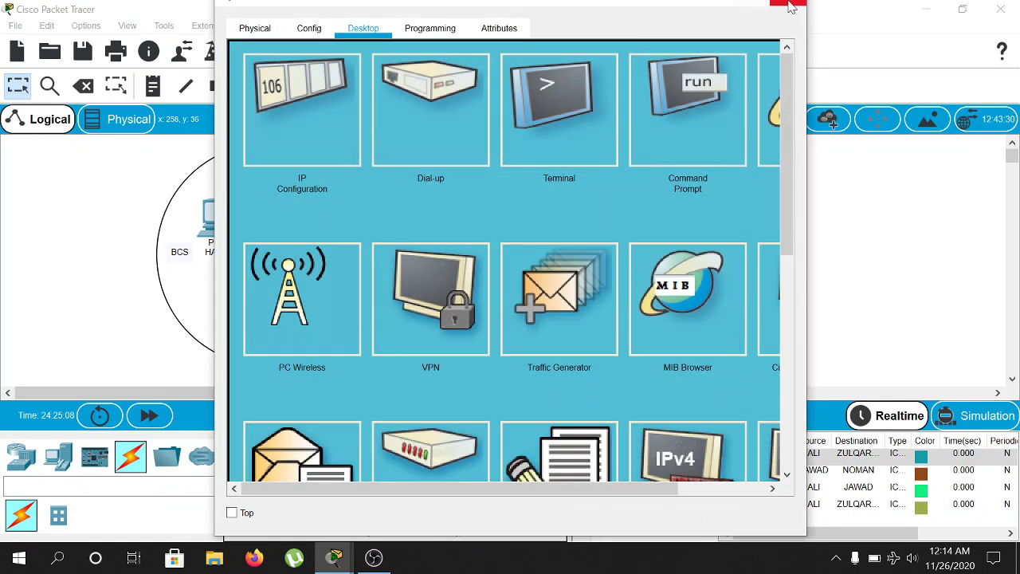
left_click(790, 8)
left_click(322, 86)
left_click(279, 171)
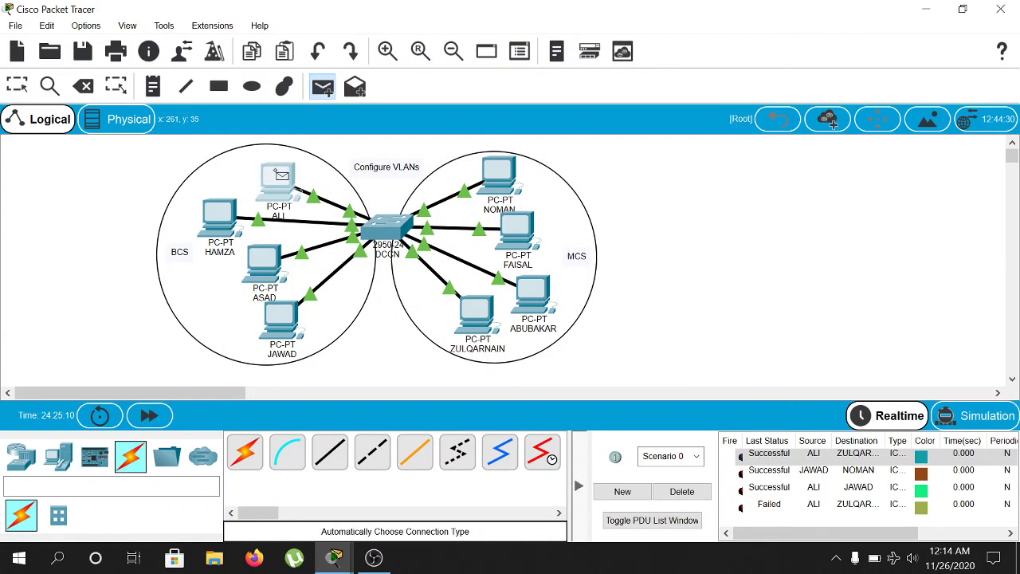
left_click(295, 332)
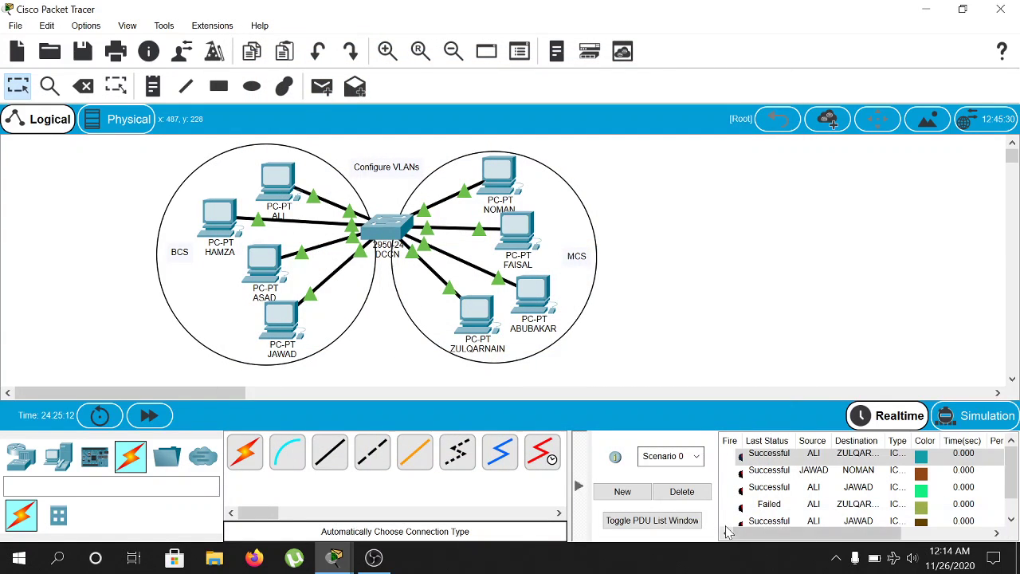
Send a simple PDU from the topmost BCS PC to the second MCS PC from the top, and check its delivery status
left_click(280, 177)
left_click(794, 7)
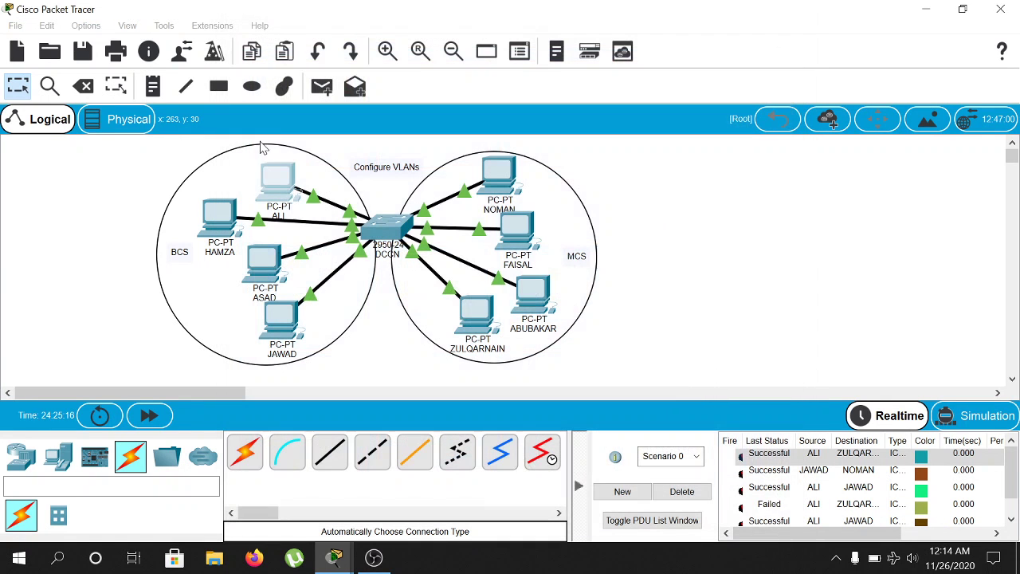
left_click(322, 86)
left_click(281, 174)
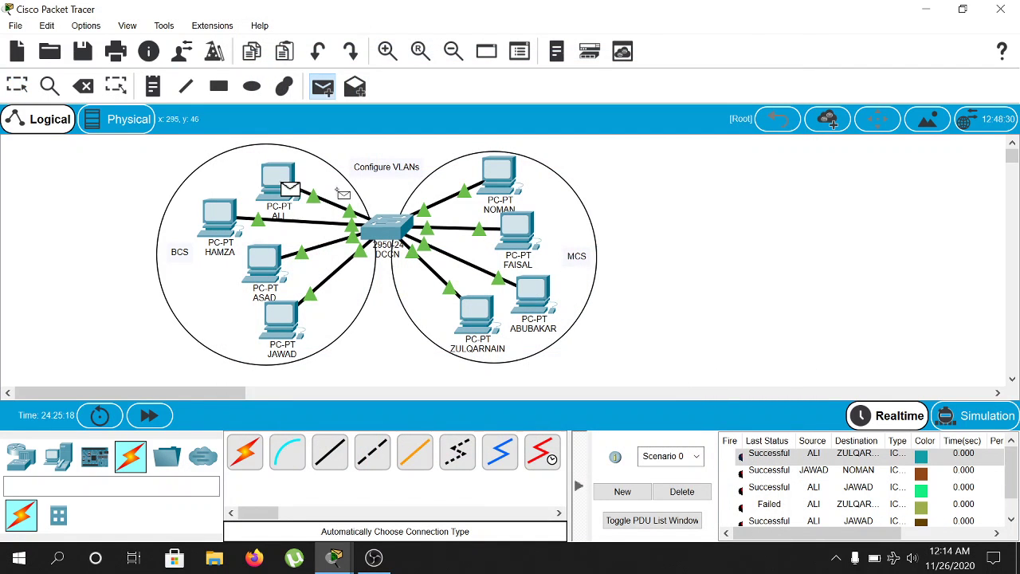
left_click(518, 227)
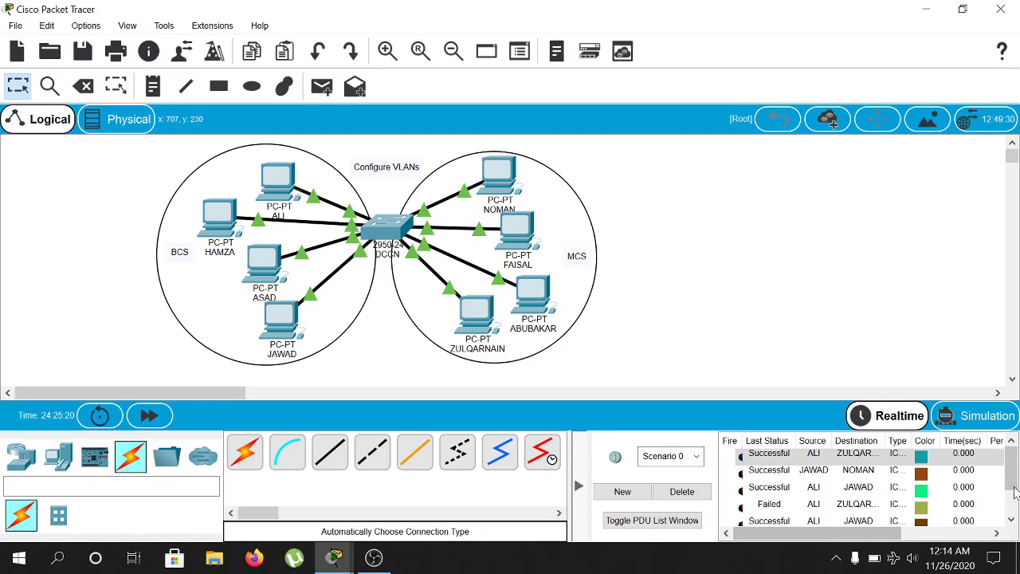
scroll(828, 506, "down", 2)
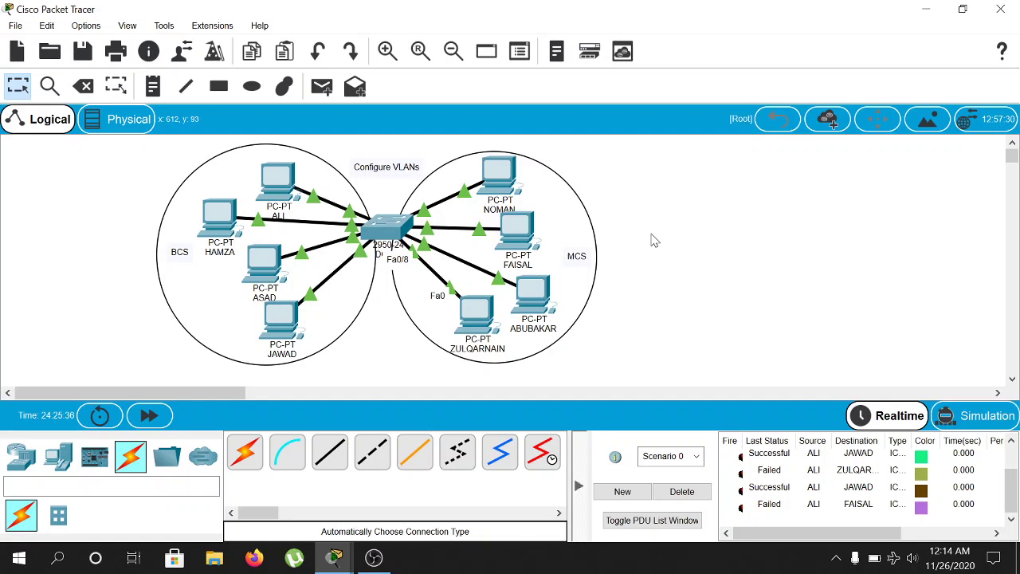
Switch to Simulation mode and ping 192.168.1.8 from the topmost BCS PC's command prompt
left_click(977, 418)
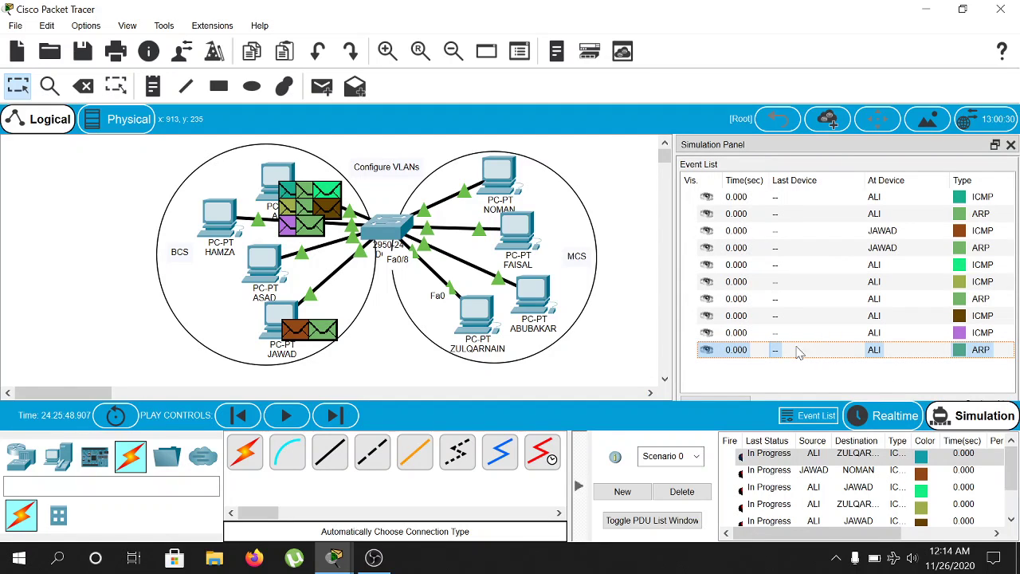
left_click(304, 232)
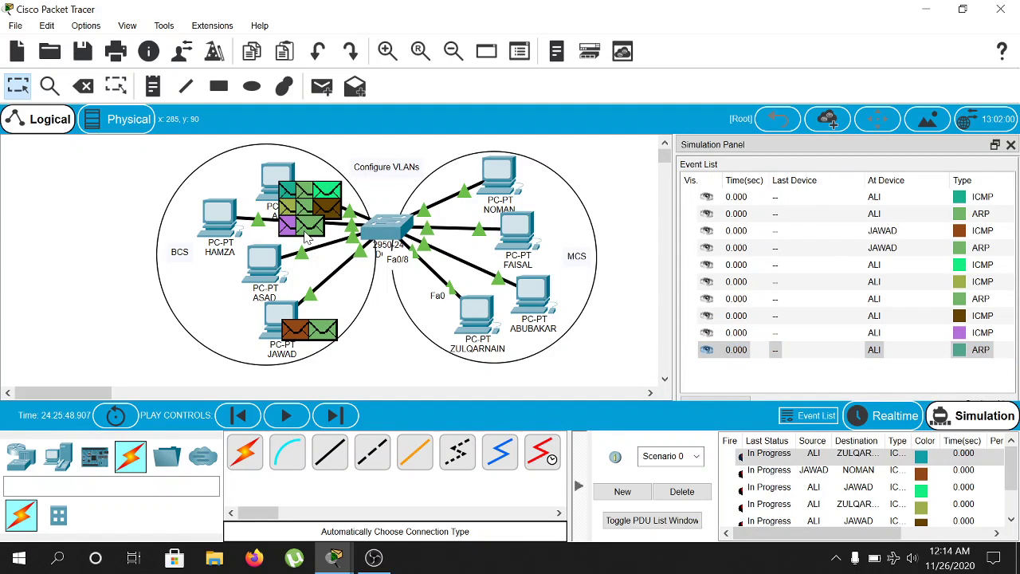
left_click(281, 177)
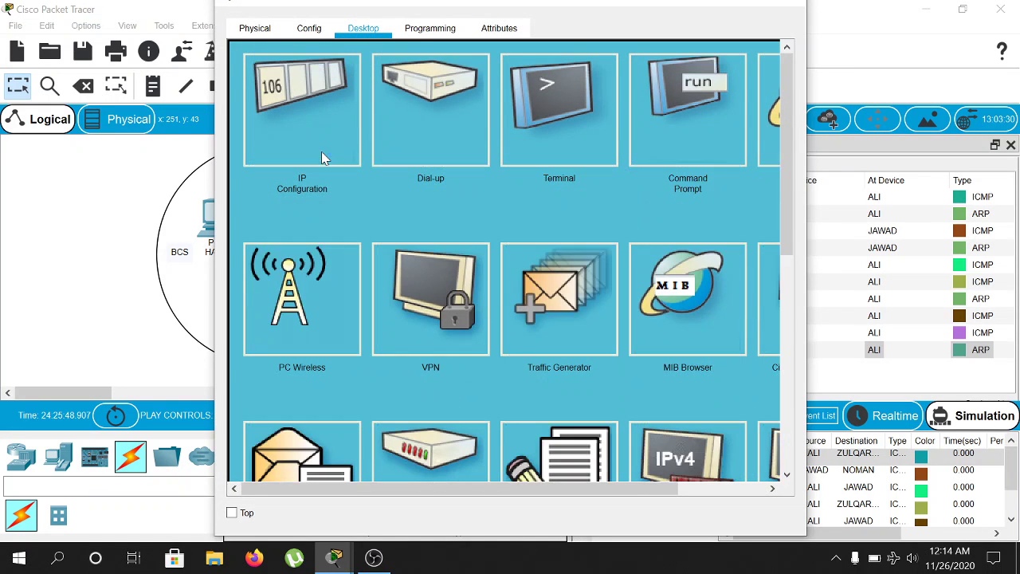
left_click(675, 100)
type("p")
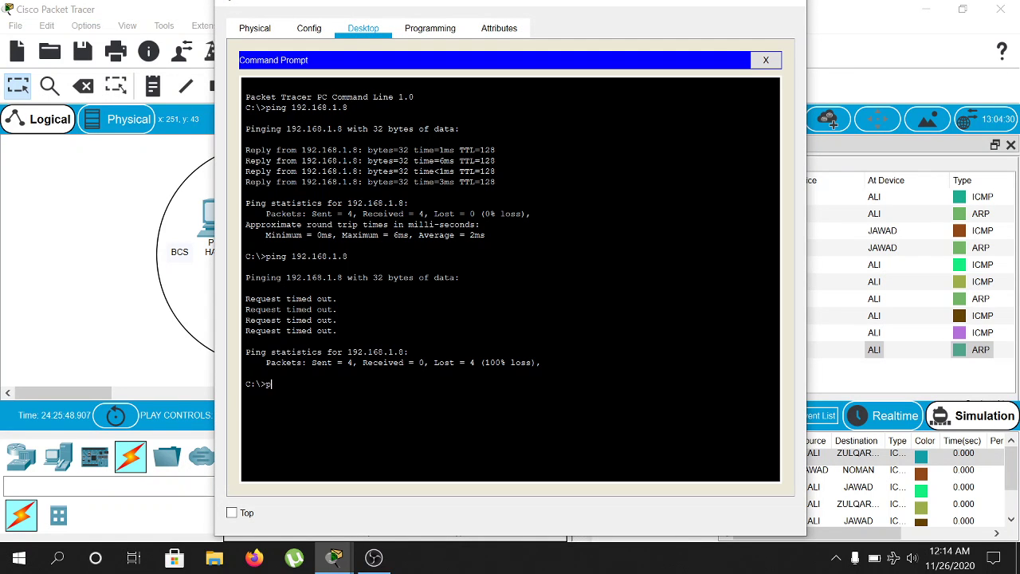
type("ing 192.168.1.8")
key("Return")
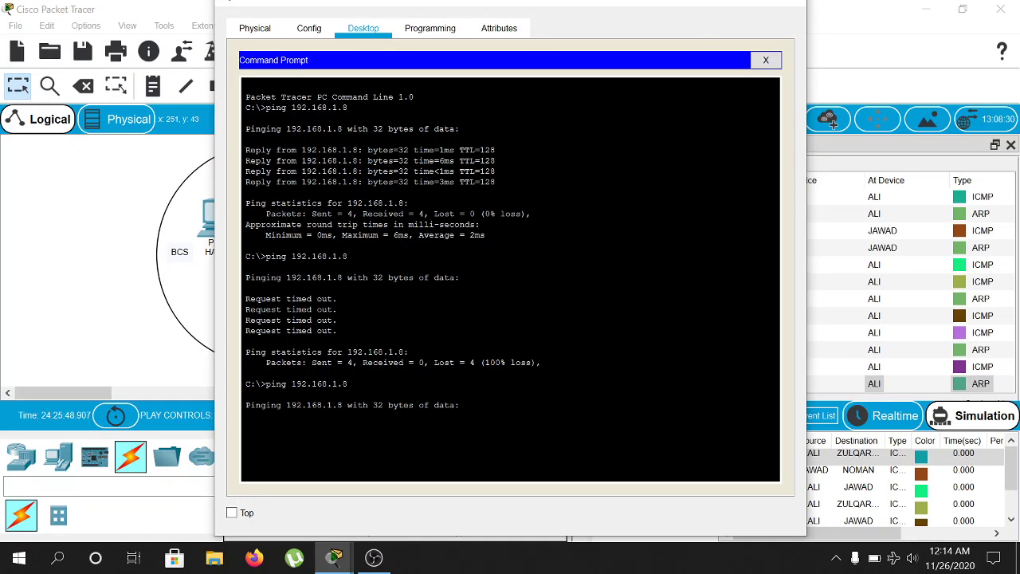
left_click(714, 3)
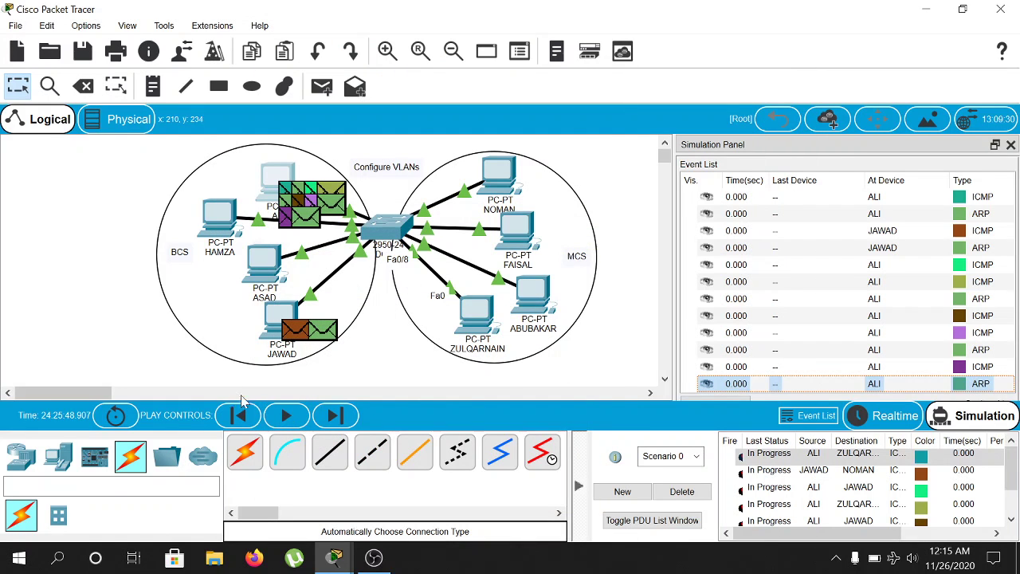
Play the simulation, watch how the packets travel between the PCs and the DCCN switch, and close the event list
left_click(286, 415)
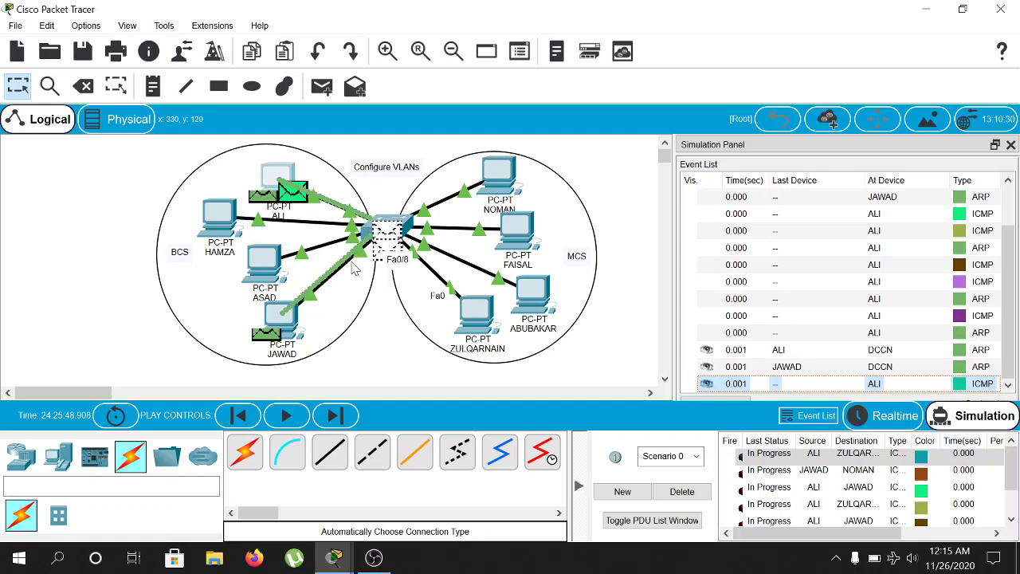
mouse_move(402, 237)
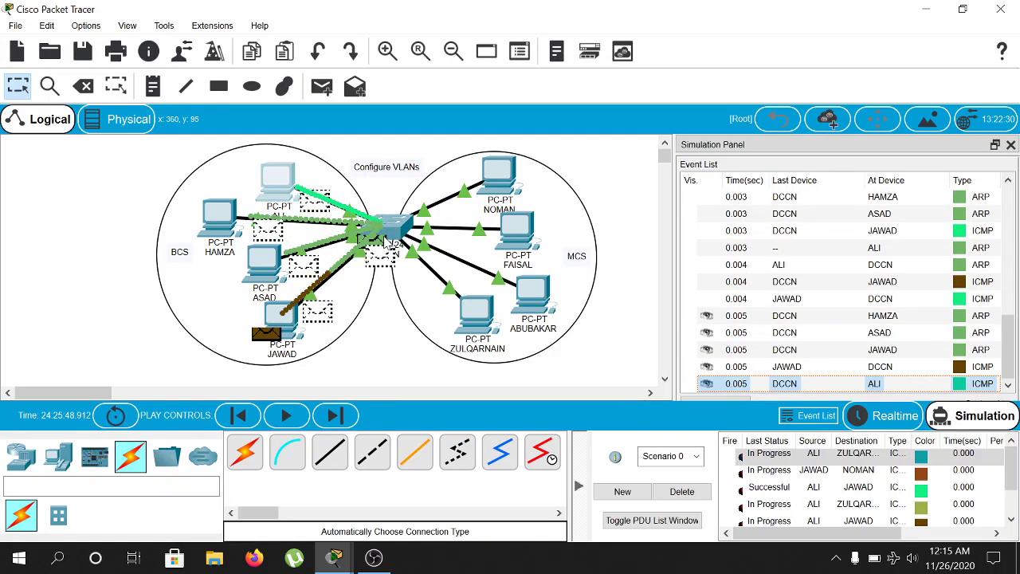
mouse_move(507, 249)
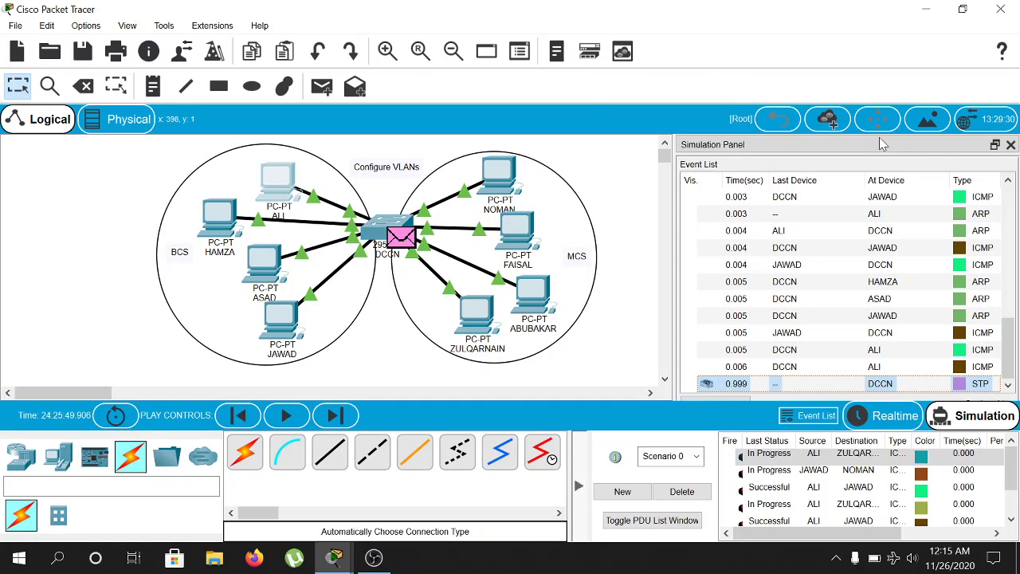
left_click(1011, 145)
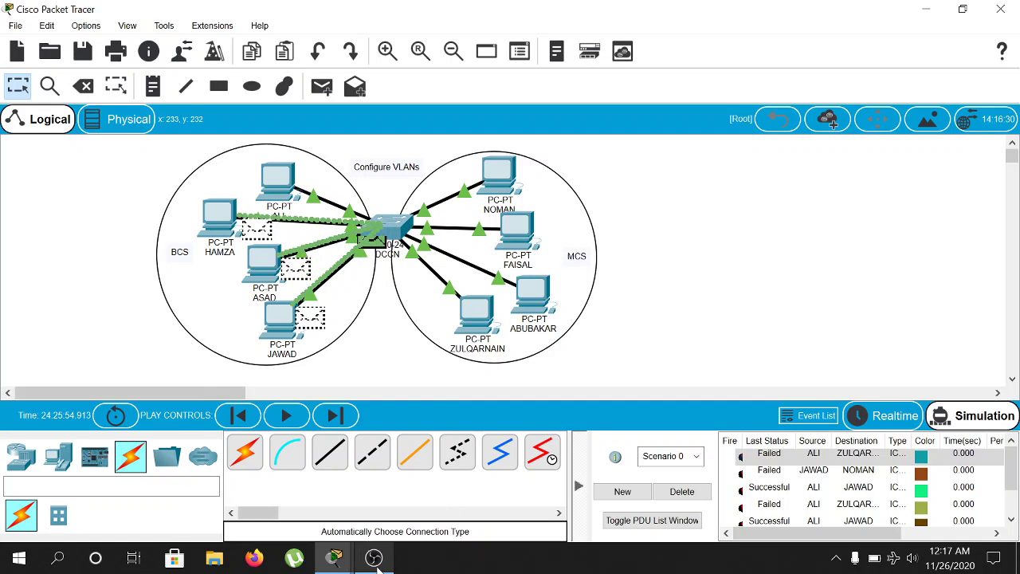
mouse_move(377, 562)
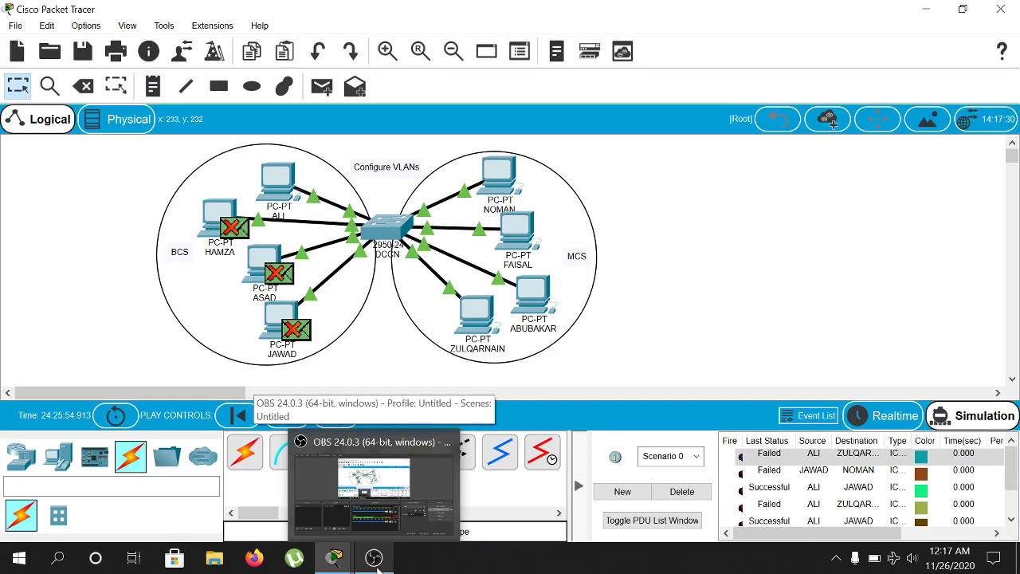
left_click(378, 563)
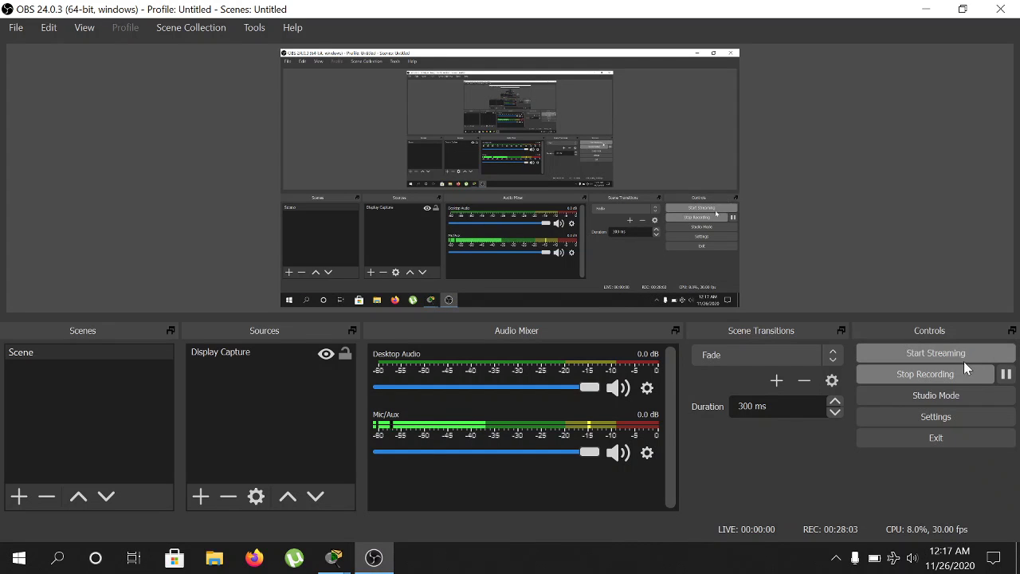